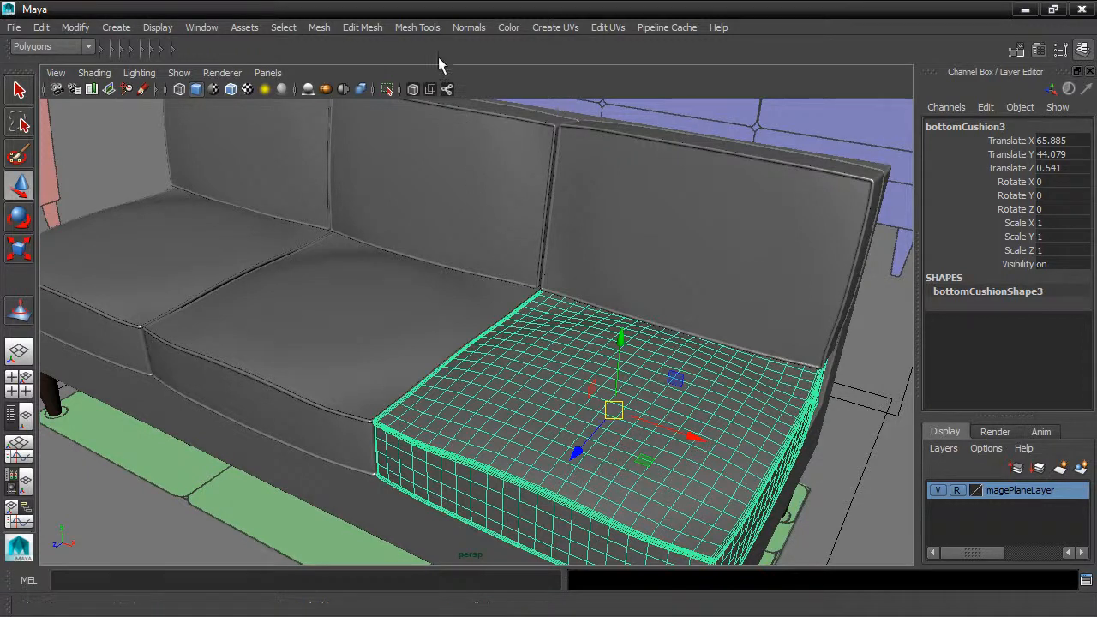
# Open the Sculpt Geometry Tool's settings for the end seat cushion and choose the Pull operation with an upper radius of 10
pyautogui.click(417, 27)
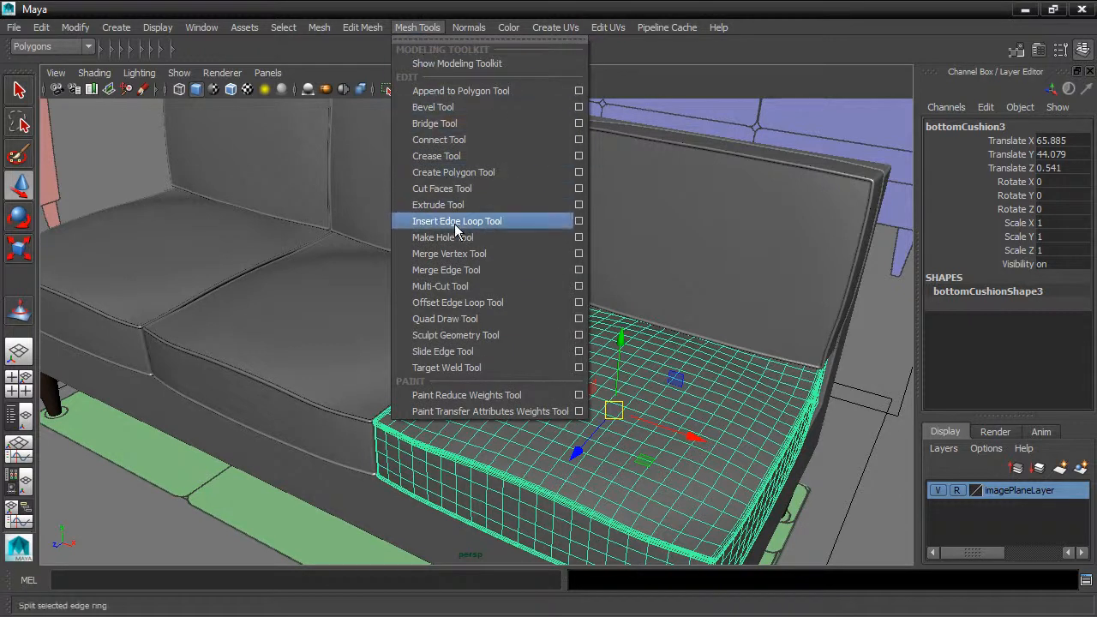
pyautogui.click(579, 335)
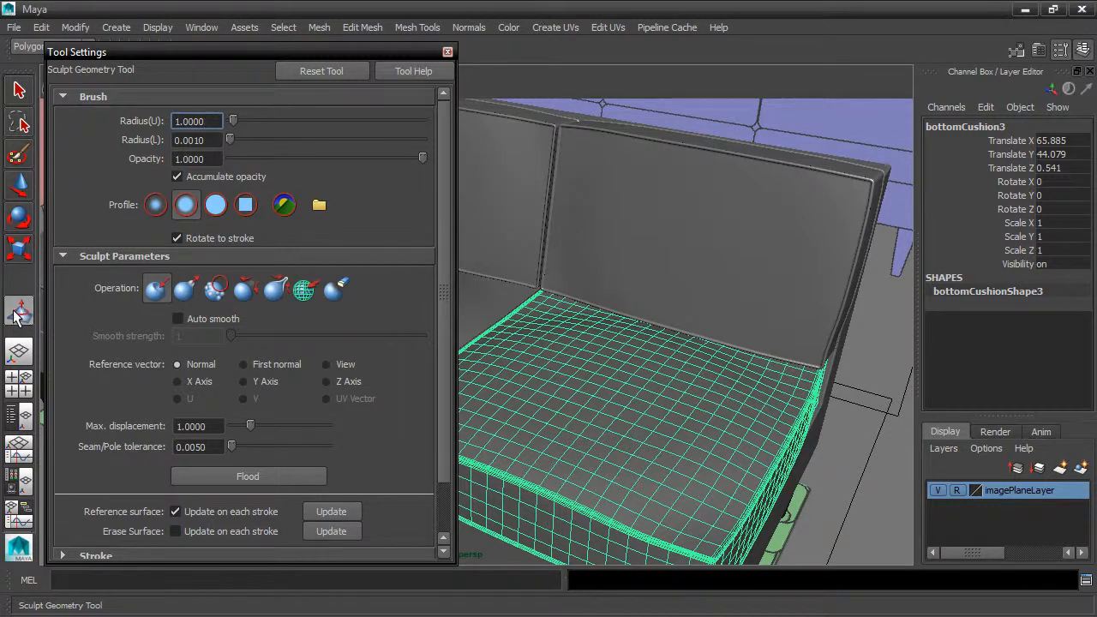
pyautogui.moveTo(358, 45); pyautogui.dragTo(312, 45)
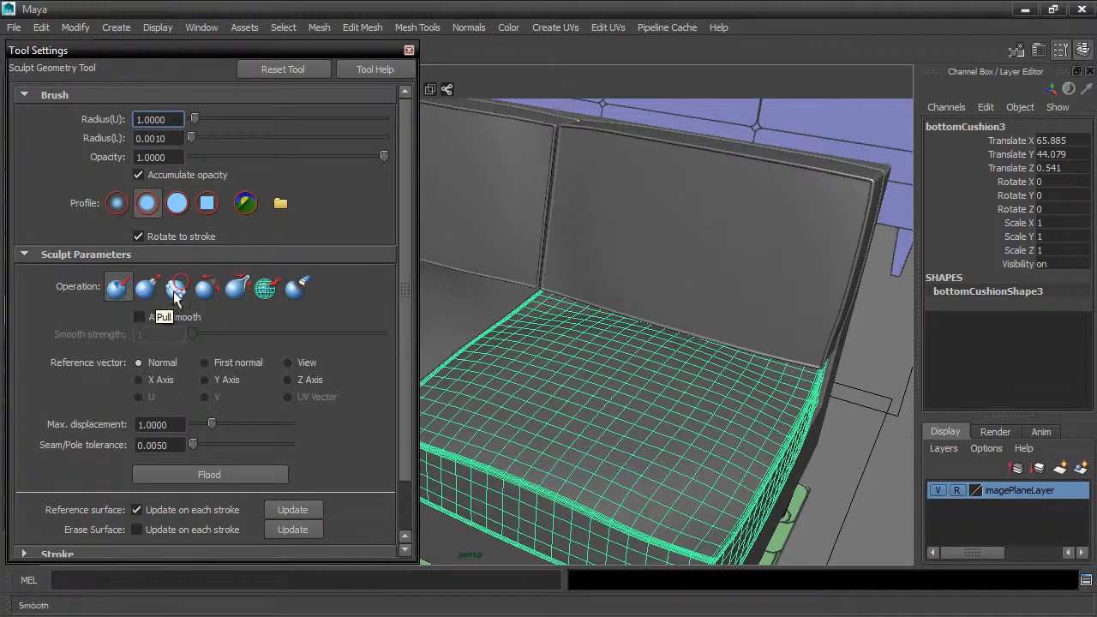
pyautogui.click(146, 290)
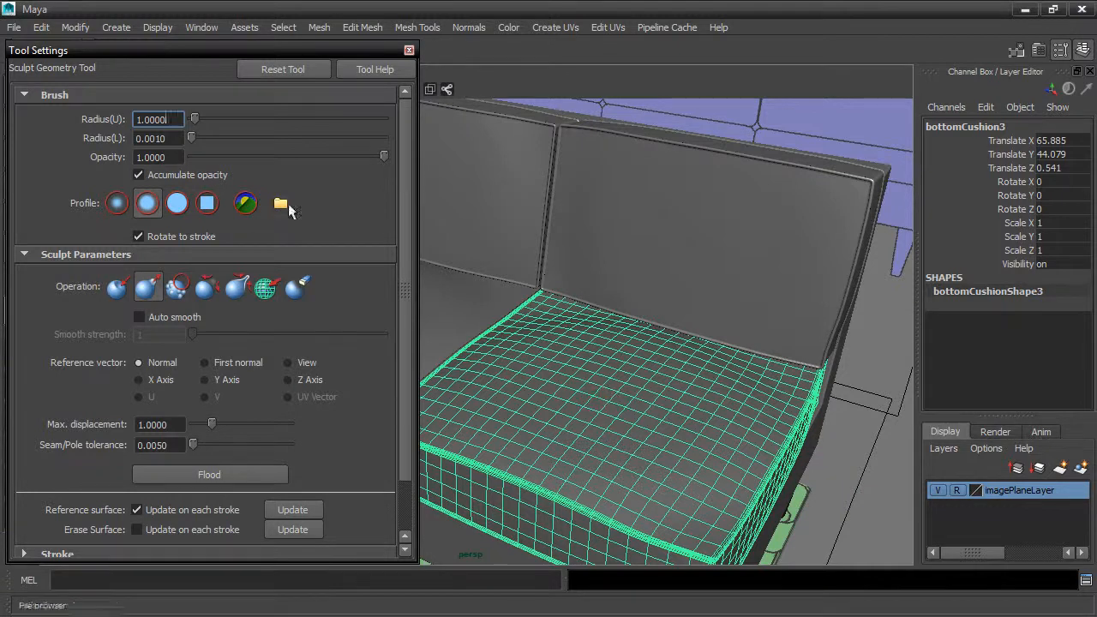
pyautogui.moveTo(195, 120); pyautogui.dragTo(229, 119)
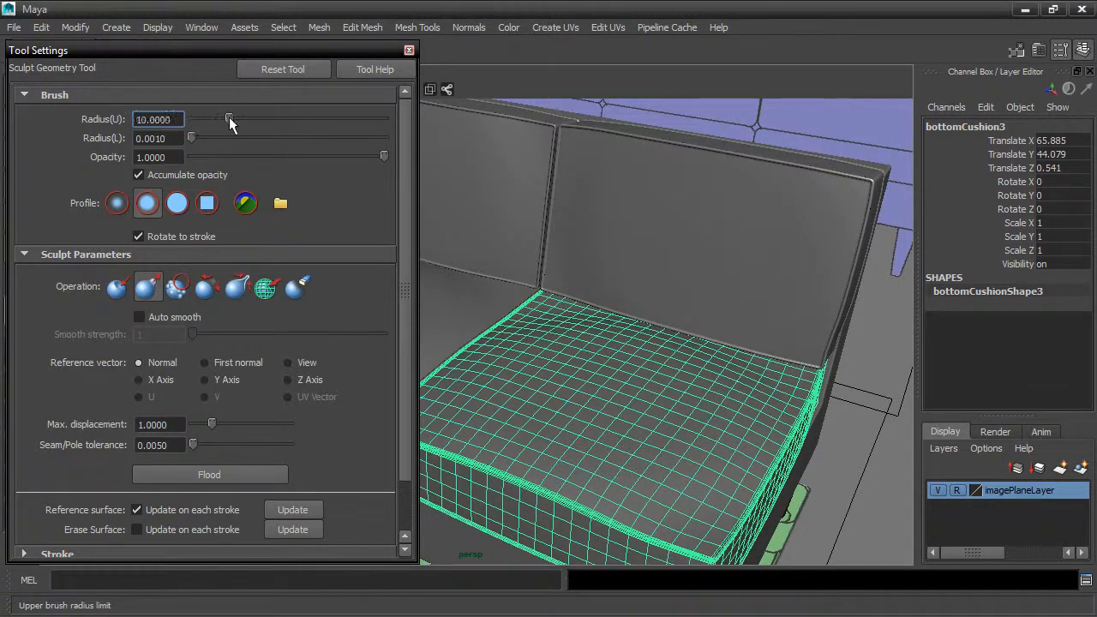
# Enlarge the sculpting brush's upper radius to about 13.77 and choose the softest round brush profile
pyautogui.click(662, 469)
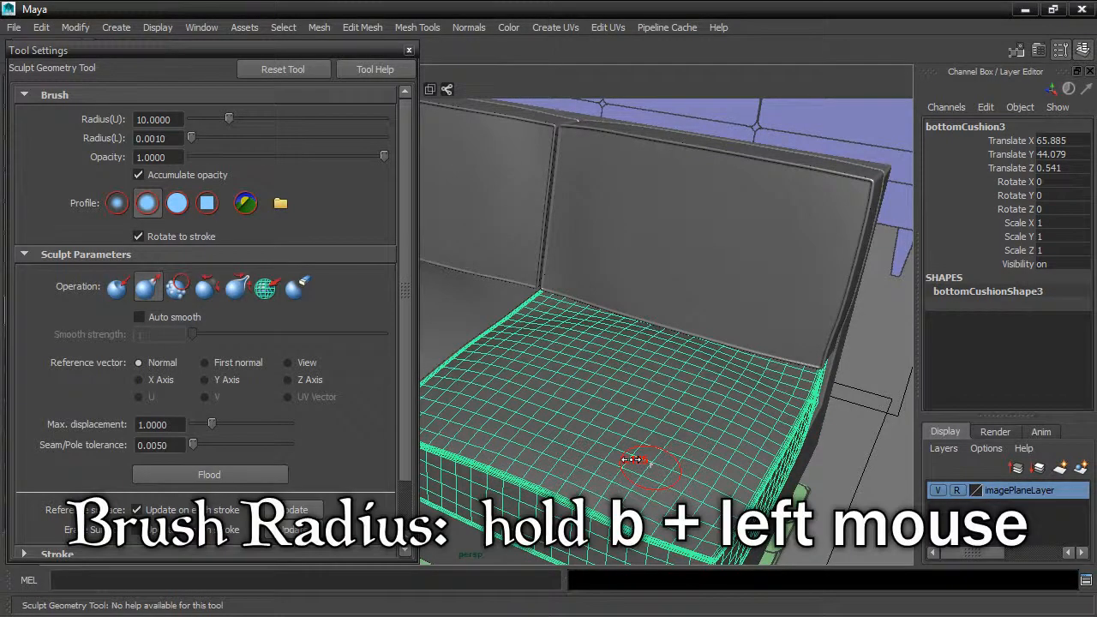
pyautogui.moveTo(636, 460); pyautogui.dragTo(669, 452)
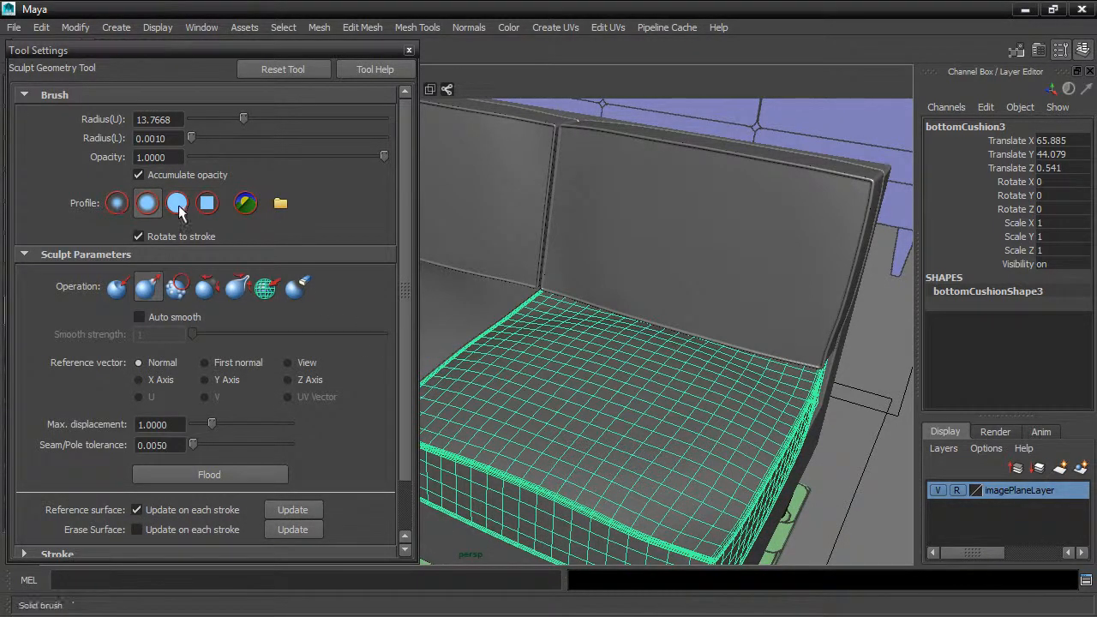
pyautogui.click(117, 206)
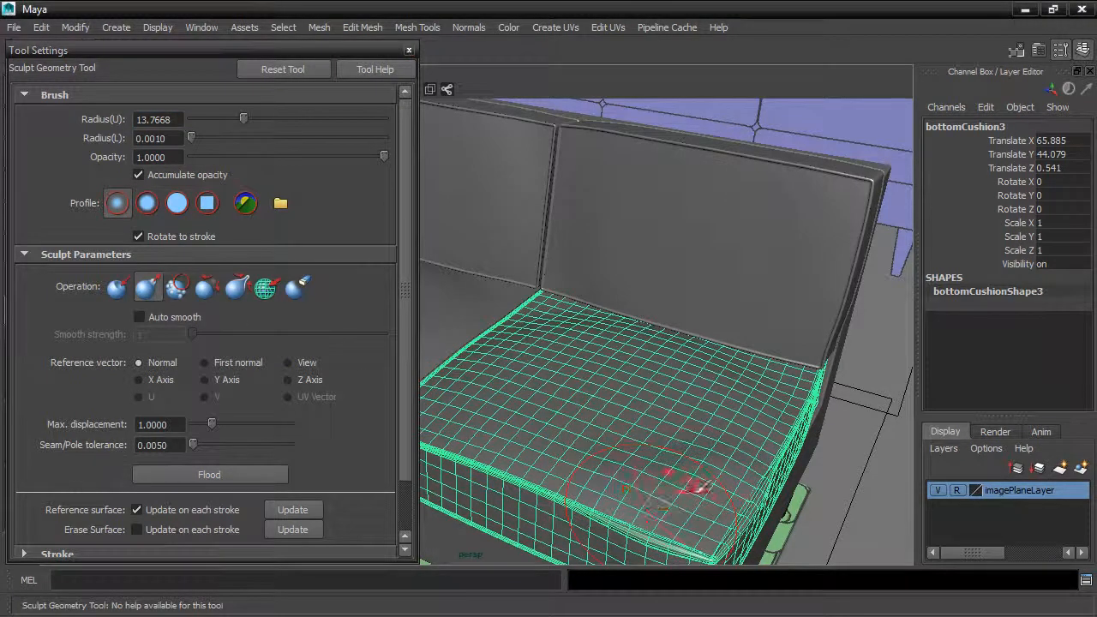
# Erase the pulled bulges around the seat cushion's front corner and edges using the Erase operation
pyautogui.scroll(5, 711, 480)
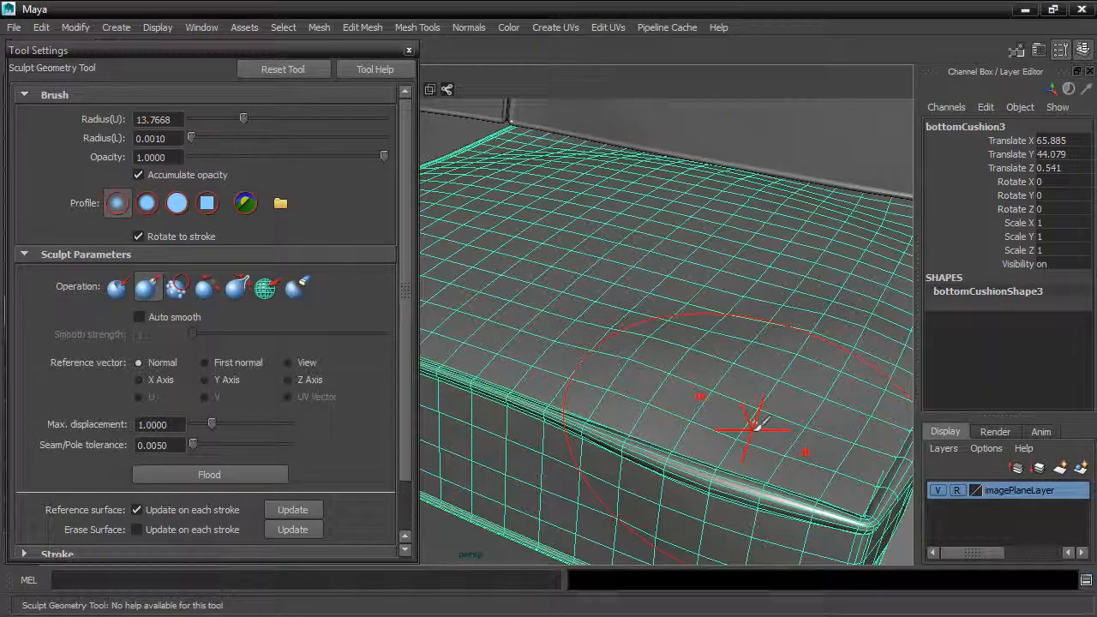
pyautogui.keyDown('alt'); pyautogui.moveTo(755, 426); pyautogui.dragTo(703, 397); pyautogui.keyUp('alt')
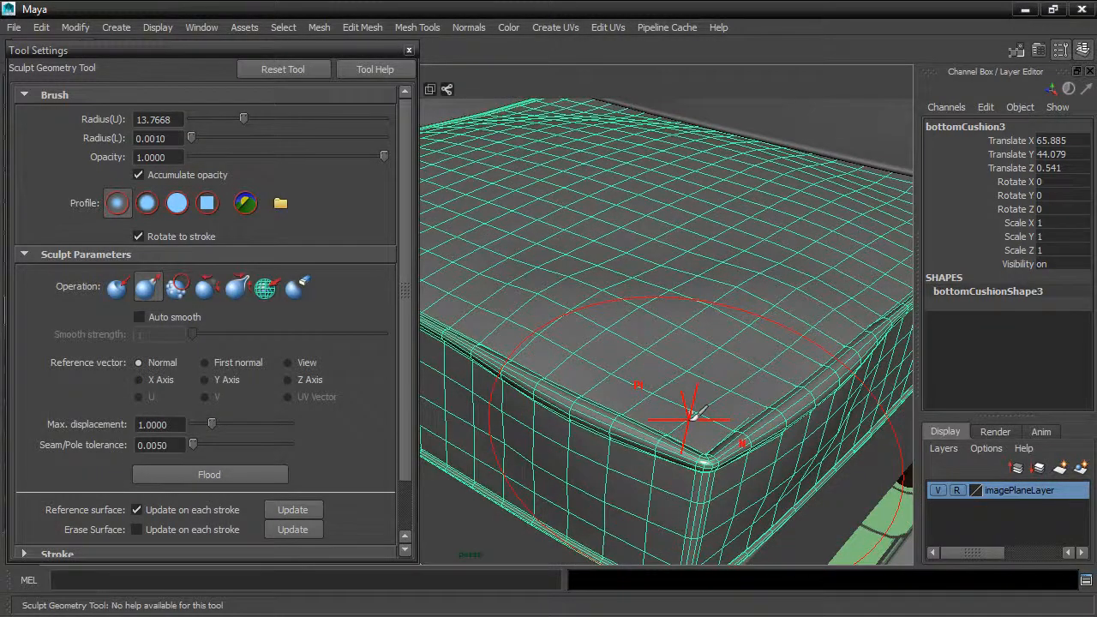
pyautogui.click(297, 287)
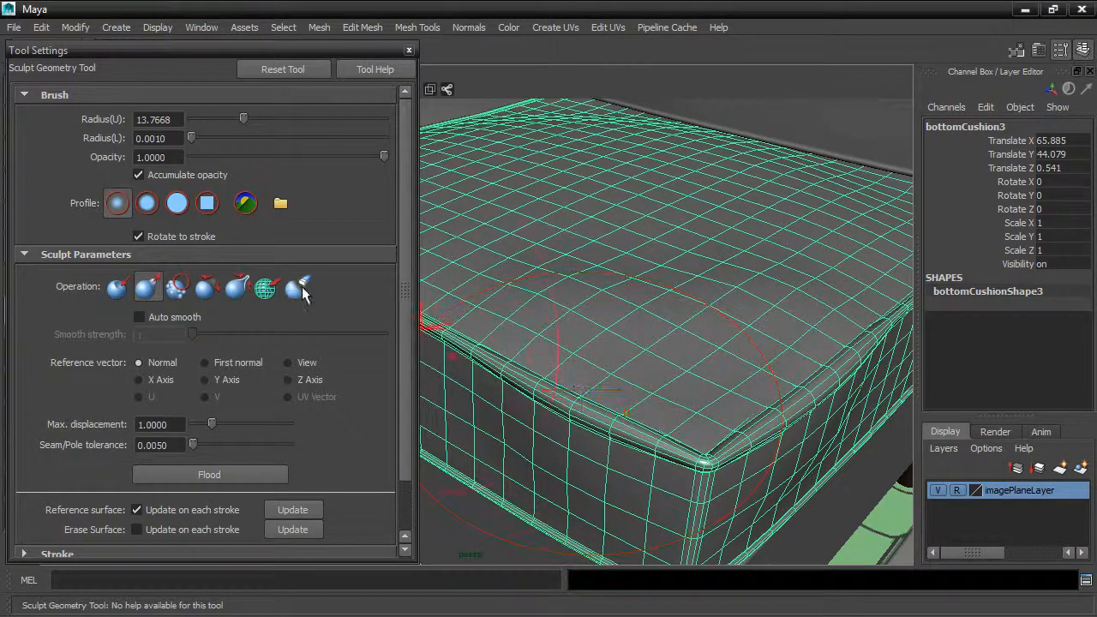
pyautogui.moveTo(502, 330)
pyautogui.mouseDown()
pyautogui.moveTo(568, 334)
pyautogui.moveTo(771, 264)
pyautogui.moveTo(619, 260)
pyautogui.mouseUp()
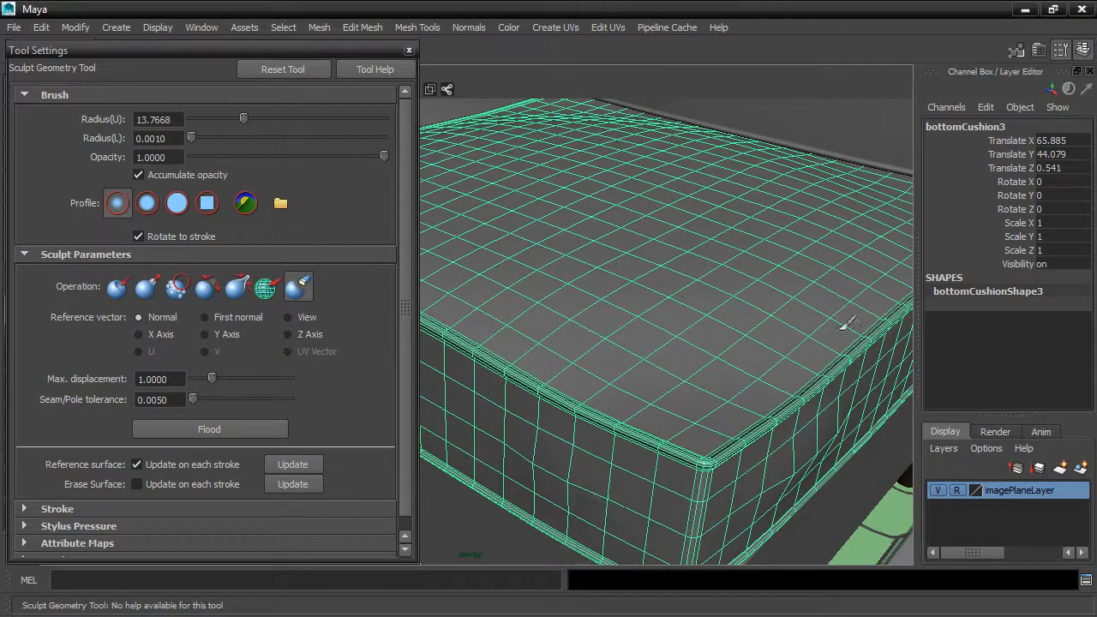
pyautogui.scroll(-3, 580, 349)
# Try a Pull stroke on top of the cushion near its front corner, and undo it
pyautogui.click(147, 286)
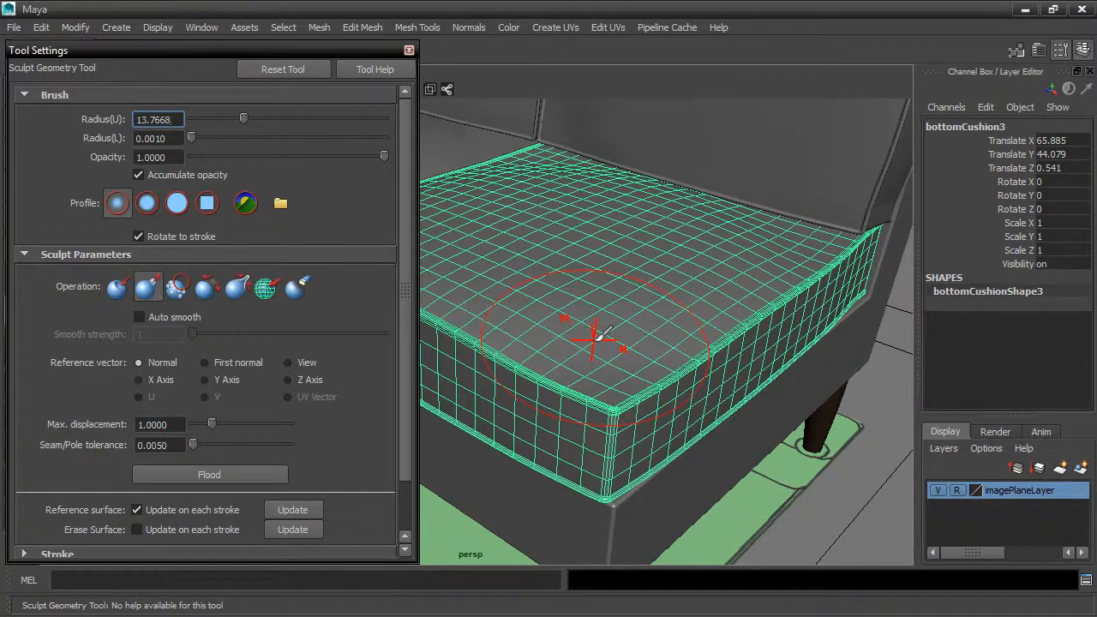
pyautogui.moveTo(605, 224); pyautogui.dragTo(614, 339, button='right')
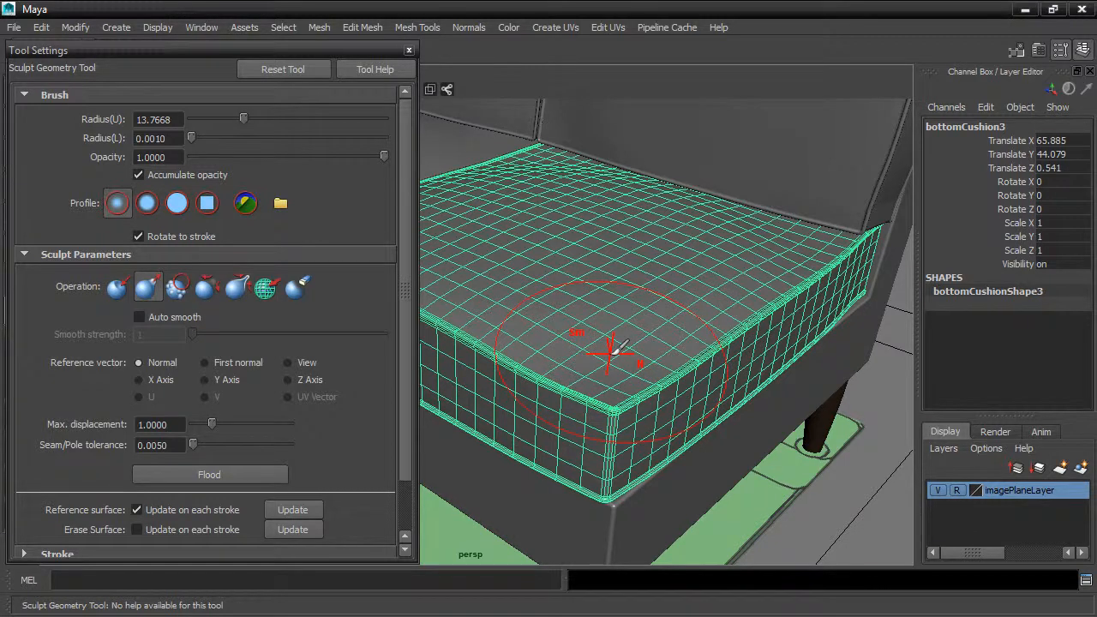
pyautogui.moveTo(619, 349)
pyautogui.mouseDown()
pyautogui.moveTo(605, 357)
pyautogui.moveTo(661, 353)
pyautogui.moveTo(566, 377)
pyautogui.moveTo(628, 340)
pyautogui.mouseUp()
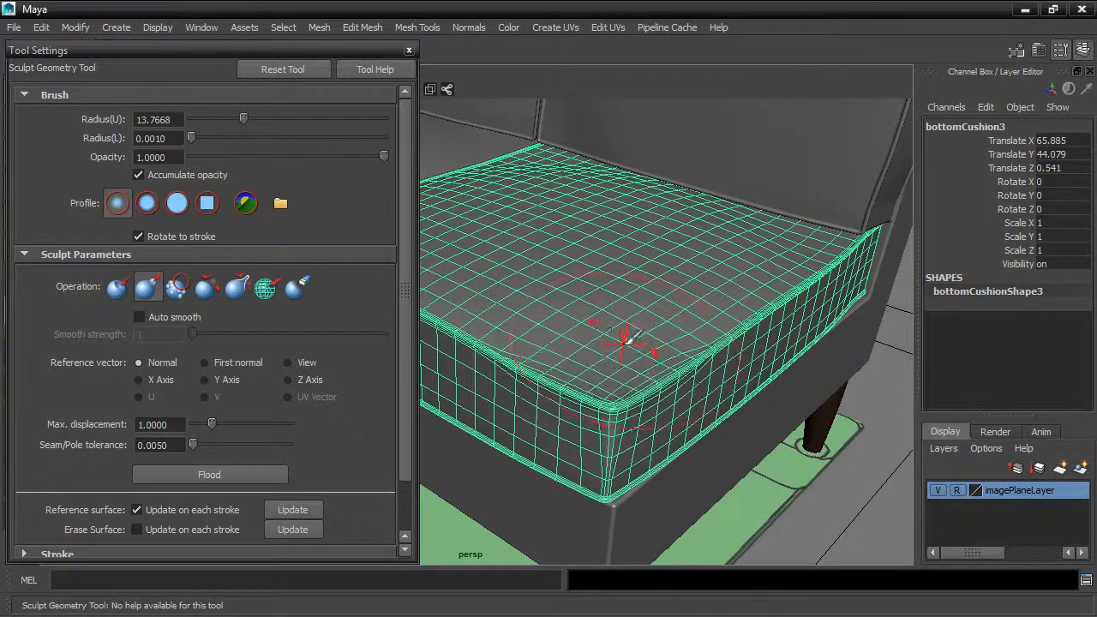
pyautogui.hotkey('ctrl', 'z')
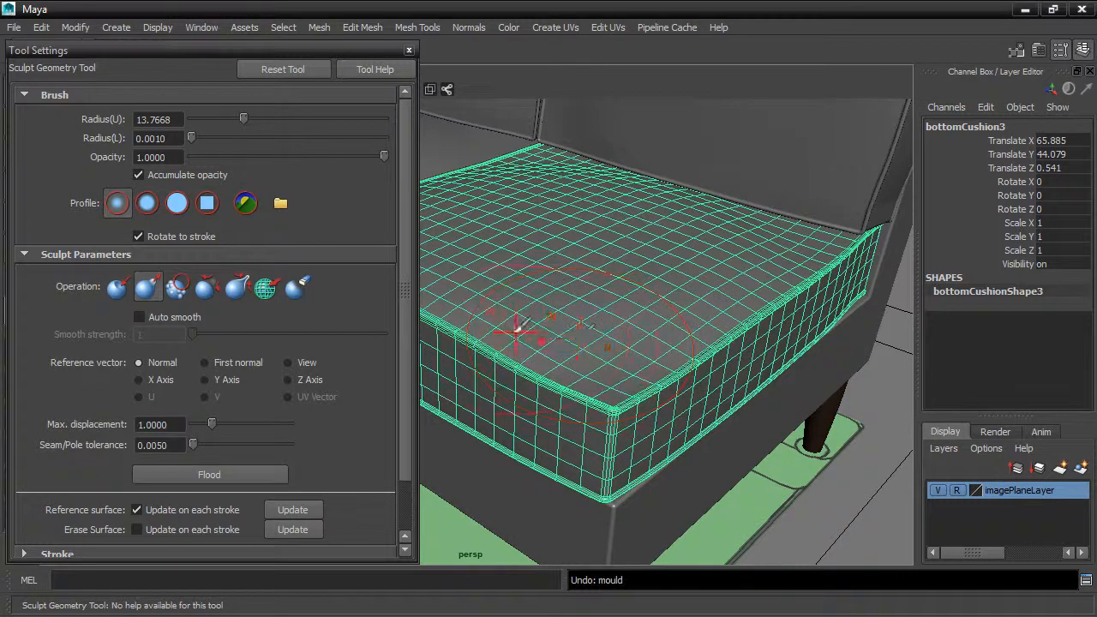
# Try smoothing the cushion's front corner with the Smooth operation at strength 5, and undo the stroke
pyautogui.click(177, 288)
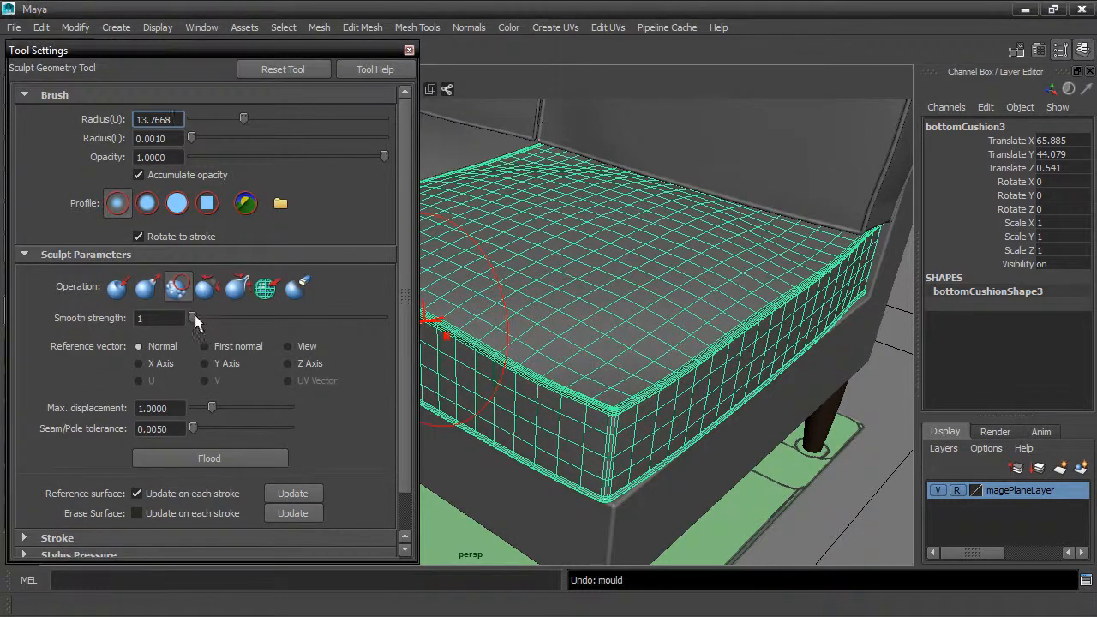
pyautogui.moveTo(257, 318); pyautogui.dragTo(276, 318)
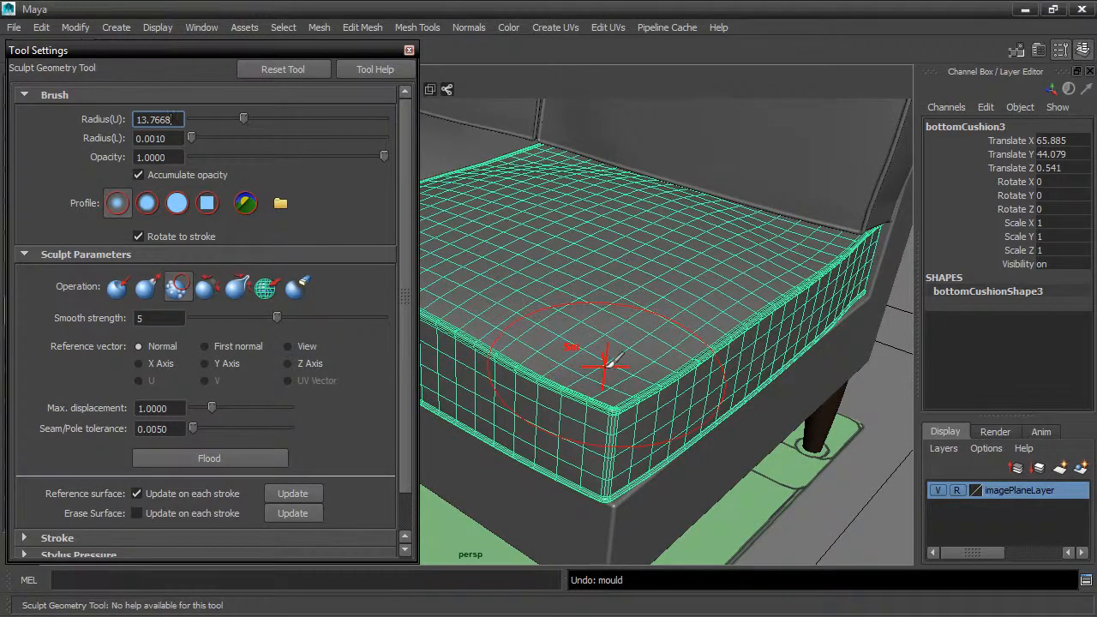
pyautogui.moveTo(605, 364); pyautogui.dragTo(607, 367)
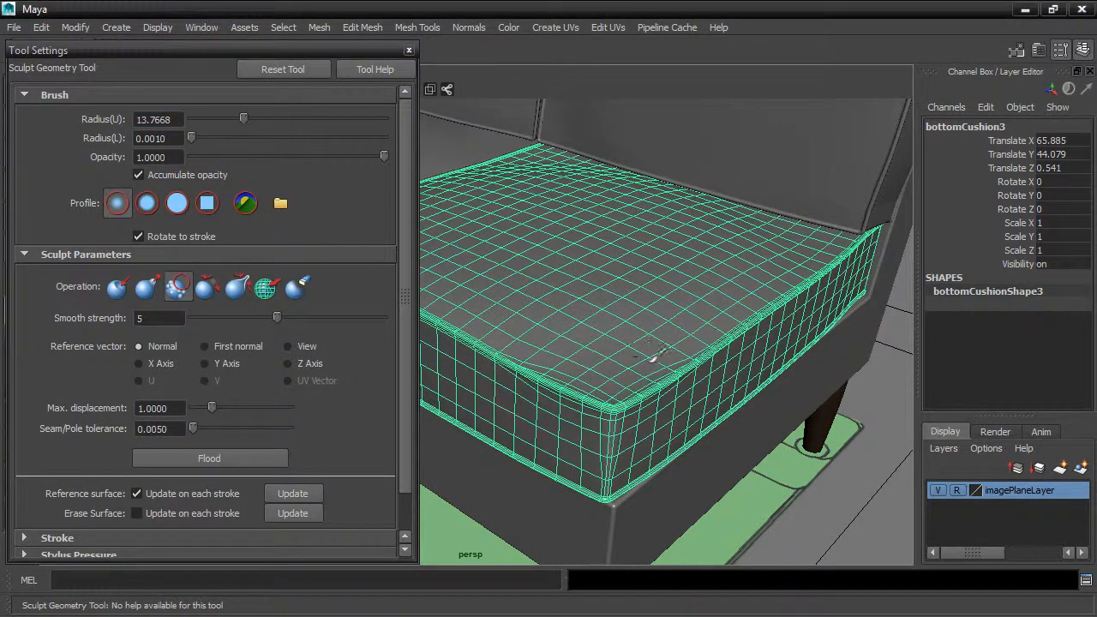
pyautogui.hotkey('ctrl', 'z')
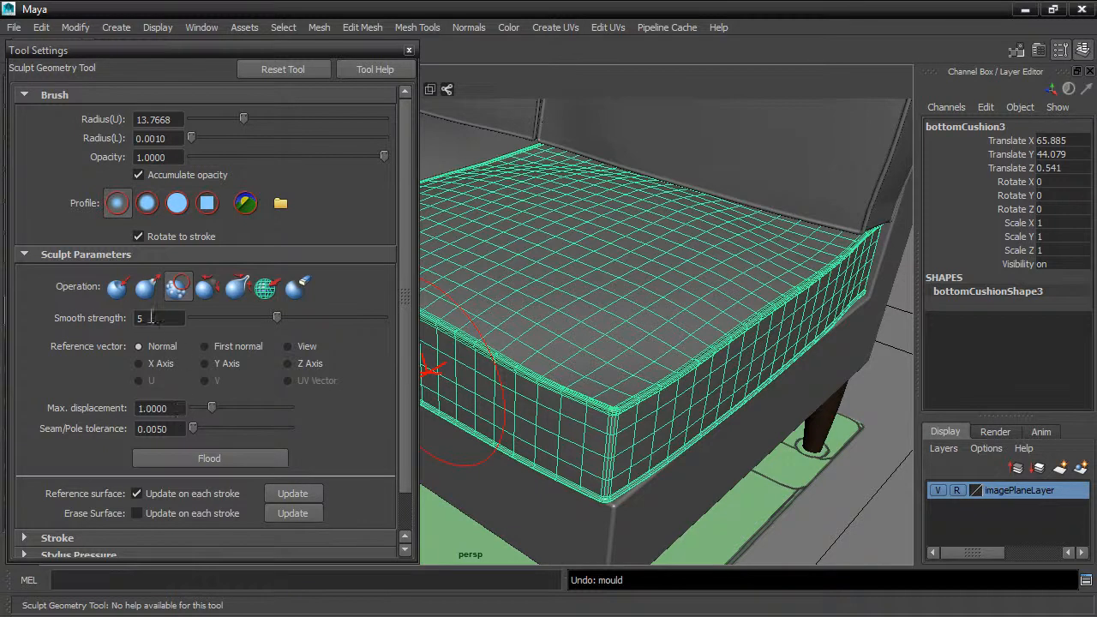
# Try a Pull stroke across the front corner with a maximum displacement of about 2.04, and undo it
pyautogui.click(146, 289)
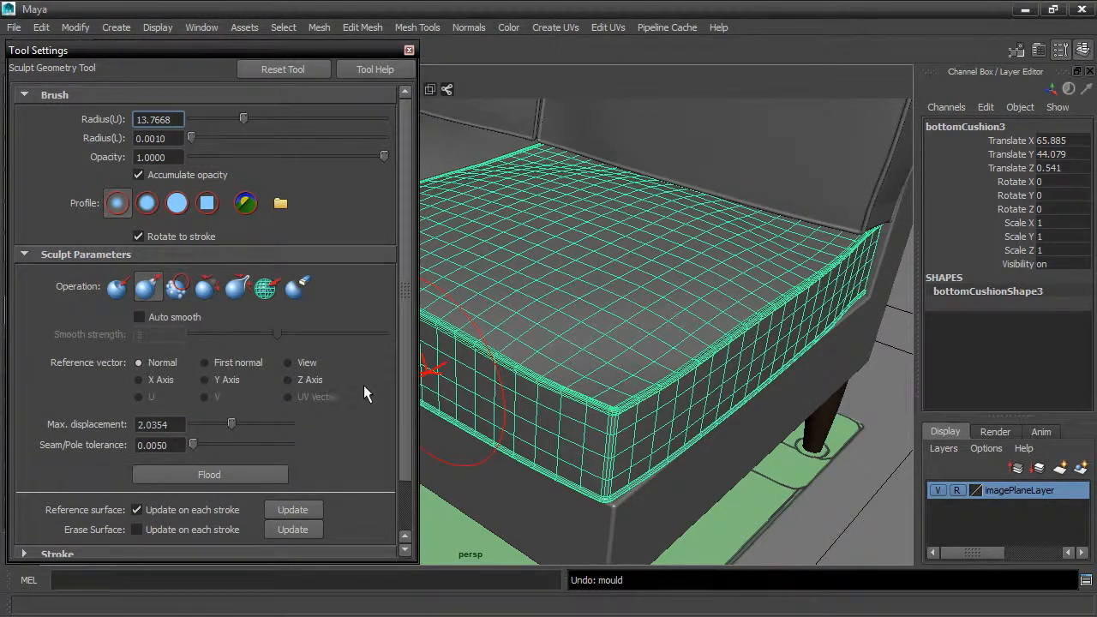
pyautogui.moveTo(566, 382)
pyautogui.mouseDown()
pyautogui.moveTo(592, 360)
pyautogui.moveTo(672, 334)
pyautogui.mouseUp()
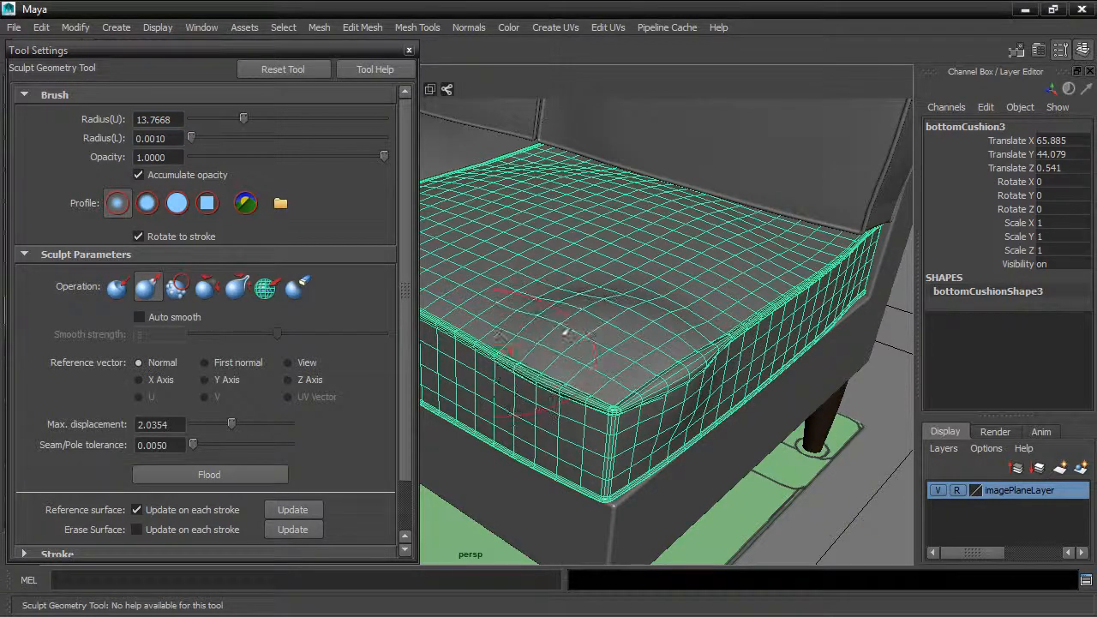
pyautogui.hotkey('ctrl', 'z')
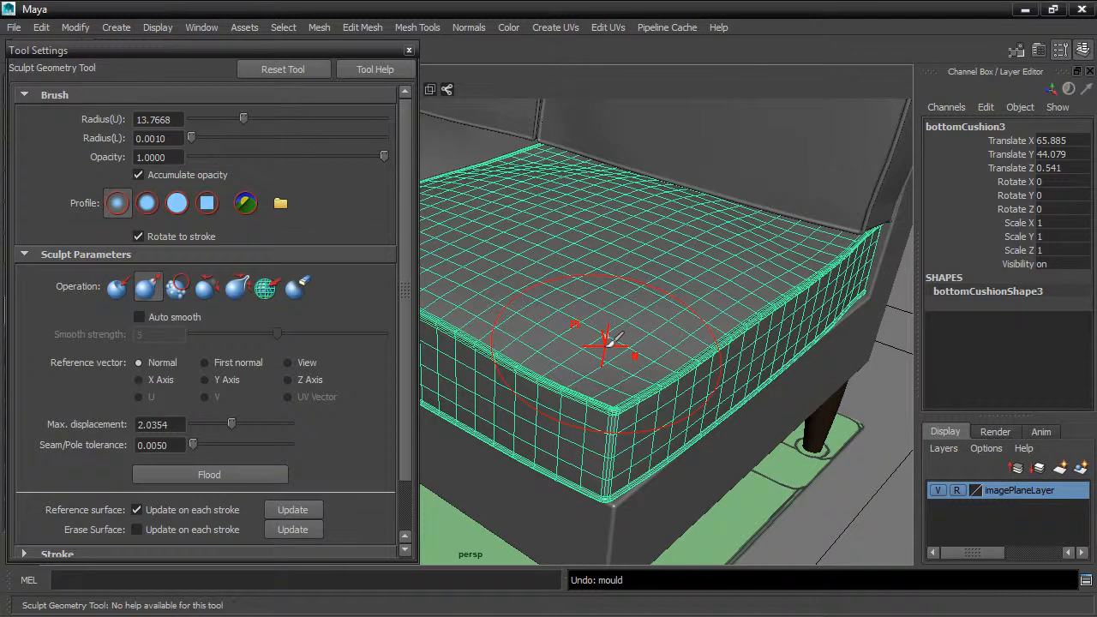
# Try Pull strokes at the front corner with maximum displacements of about 21.57 and 4.13, undoing each one
pyautogui.moveTo(605, 336)
pyautogui.mouseDown()
pyautogui.moveTo(702, 336)
pyautogui.moveTo(593, 336)
pyautogui.moveTo(740, 336)
pyautogui.moveTo(713, 334)
pyautogui.moveTo(713, 322)
pyautogui.moveTo(678, 303)
pyautogui.moveTo(550, 296)
pyautogui.mouseUp()
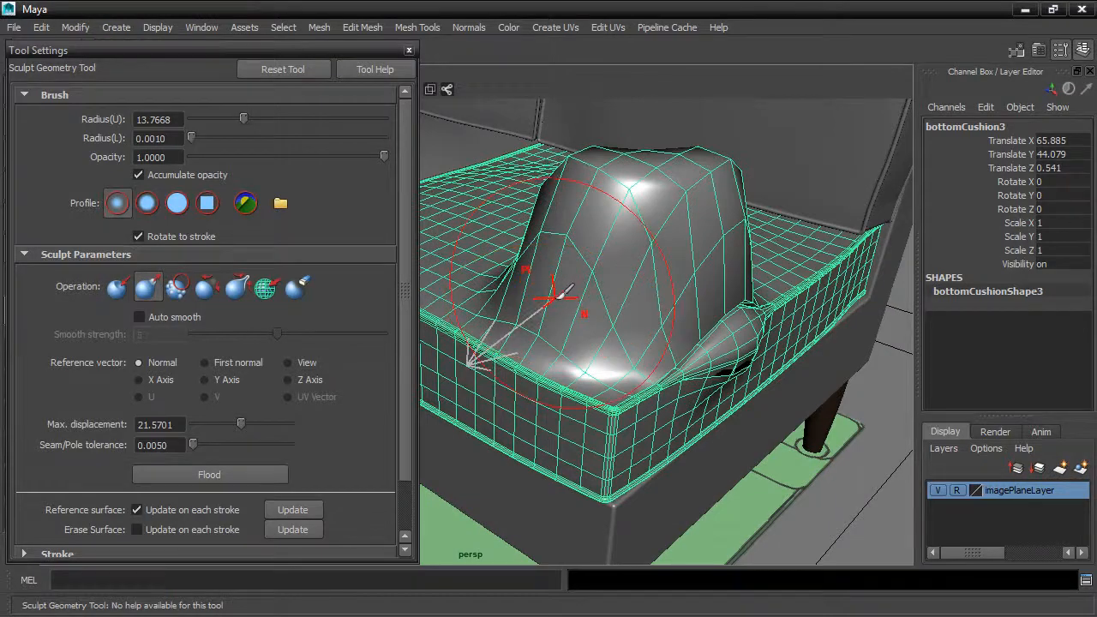
pyautogui.hotkey('ctrl', 'z')
pyautogui.moveTo(600, 347)
pyautogui.mouseDown()
pyautogui.moveTo(610, 361)
pyautogui.moveTo(506, 360)
pyautogui.mouseUp()
pyautogui.moveTo(634, 347); pyautogui.dragTo(628, 353)
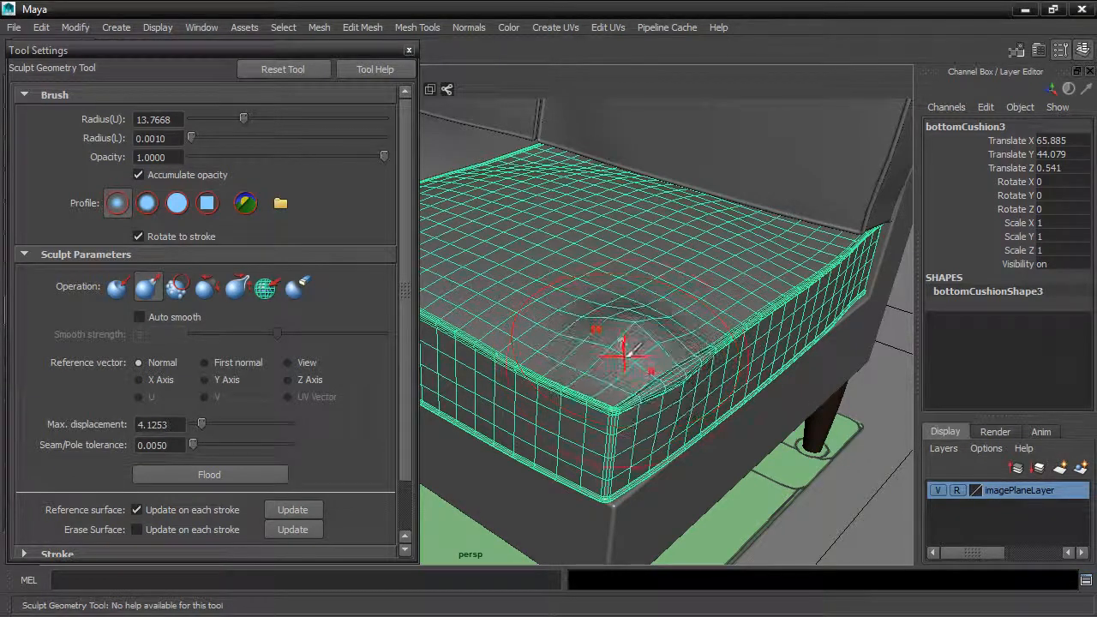
pyautogui.hotkey('ctrl', 'z')
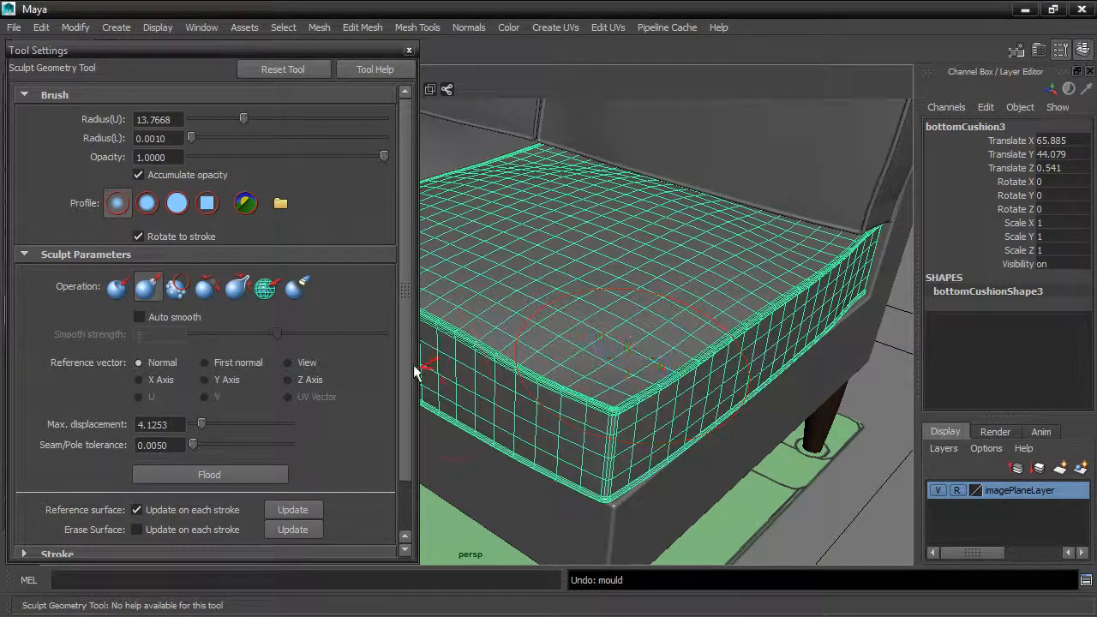
# Set the Pull operation's maximum displacement to 1
pyautogui.doubleClick(176, 422)
pyautogui.write('1')
pyautogui.press('Return')
# Try gentle Pull strokes on the cushion's front corner at the current displacement, and undo them
pyautogui.moveTo(600, 349)
pyautogui.mouseDown()
pyautogui.moveTo(620, 353)
pyautogui.moveTo(557, 351)
pyautogui.moveTo(566, 347)
pyautogui.mouseUp()
pyautogui.moveTo(634, 358)
pyautogui.mouseDown()
pyautogui.moveTo(599, 374)
pyautogui.moveTo(631, 363)
pyautogui.mouseUp()
pyautogui.hotkey('ctrl', 'z')
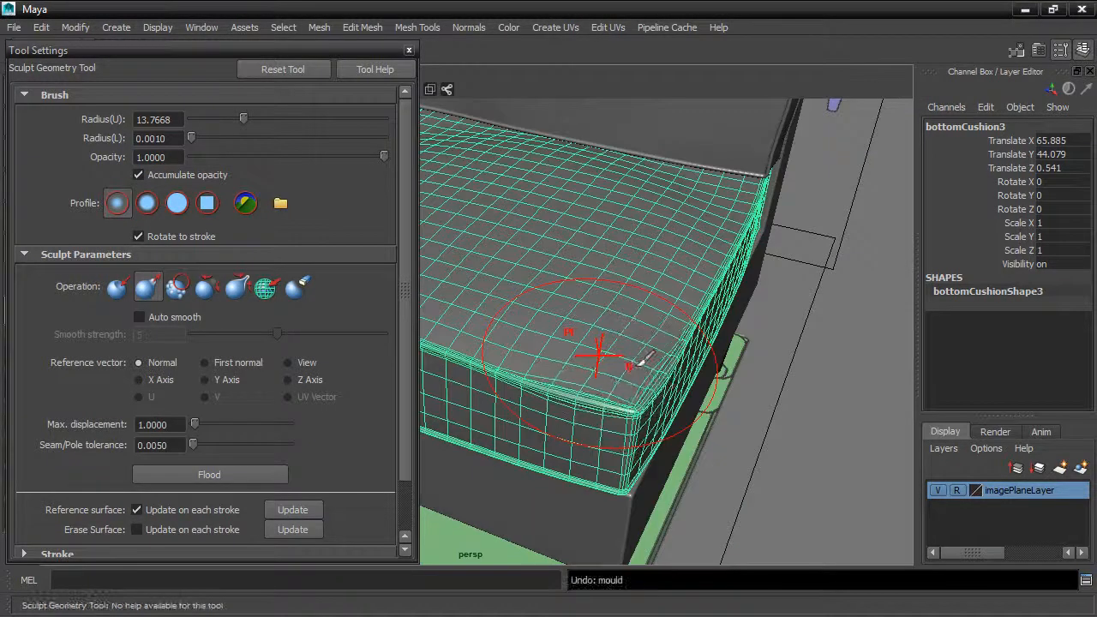
pyautogui.hotkey('ctrl', 'z')
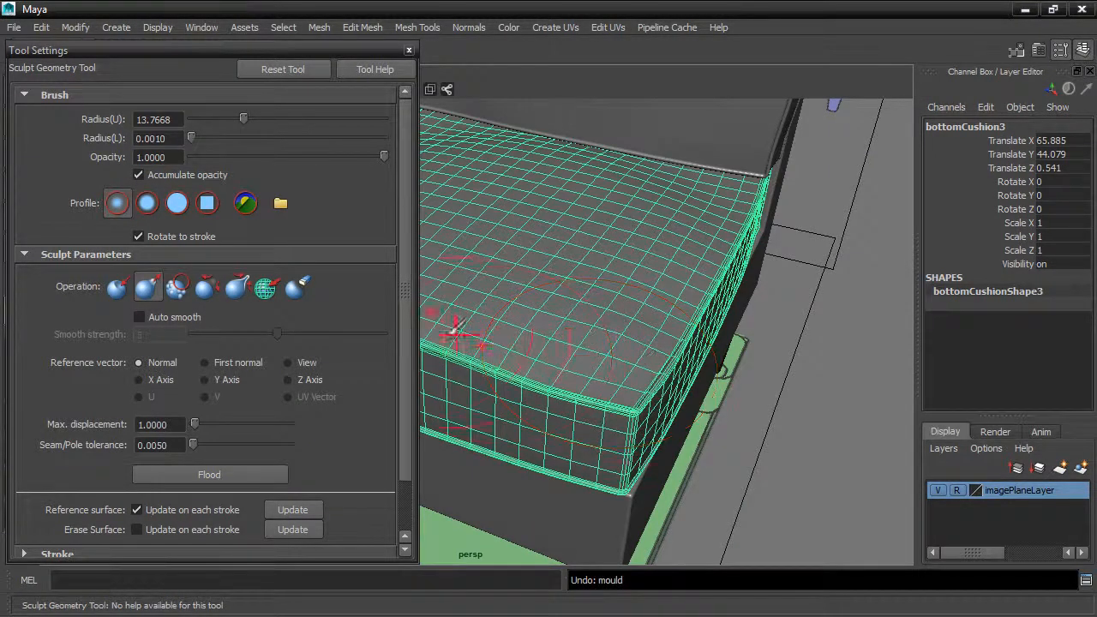
# Smooth the cushion's front corner using the Smooth operation with the smooth strength set to 2
pyautogui.click(176, 286)
pyautogui.moveTo(269, 317); pyautogui.dragTo(204, 315)
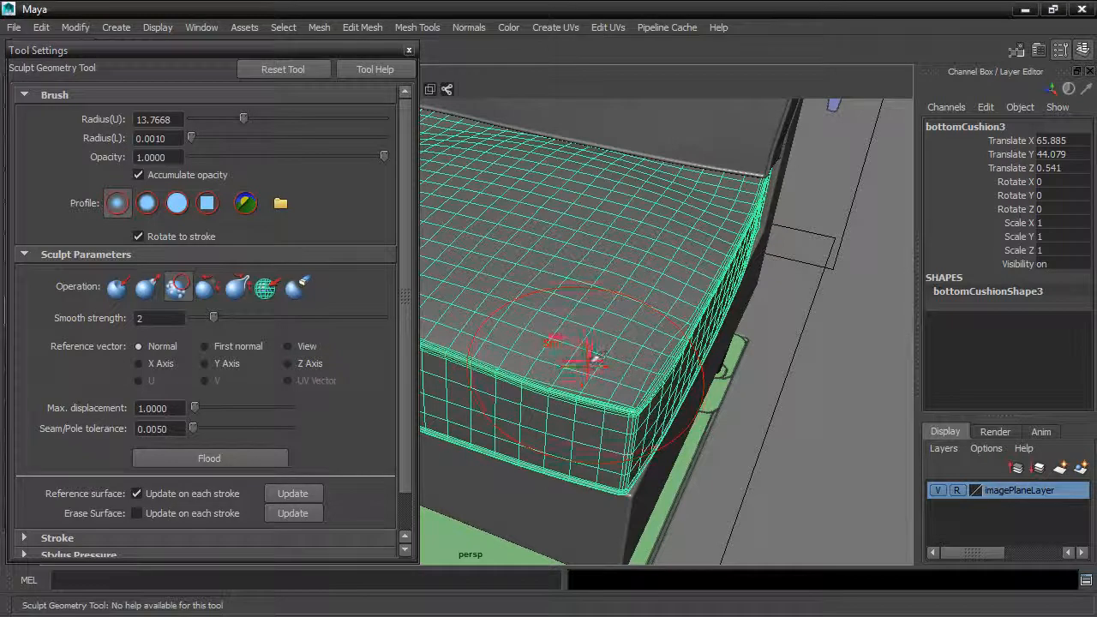
pyautogui.keyDown('alt'); pyautogui.moveTo(566, 346); pyautogui.dragTo(555, 310); pyautogui.keyUp('alt')
# Pull up the seat cushion's surface along its edges and corners with the Pull operation
pyautogui.click(146, 286)
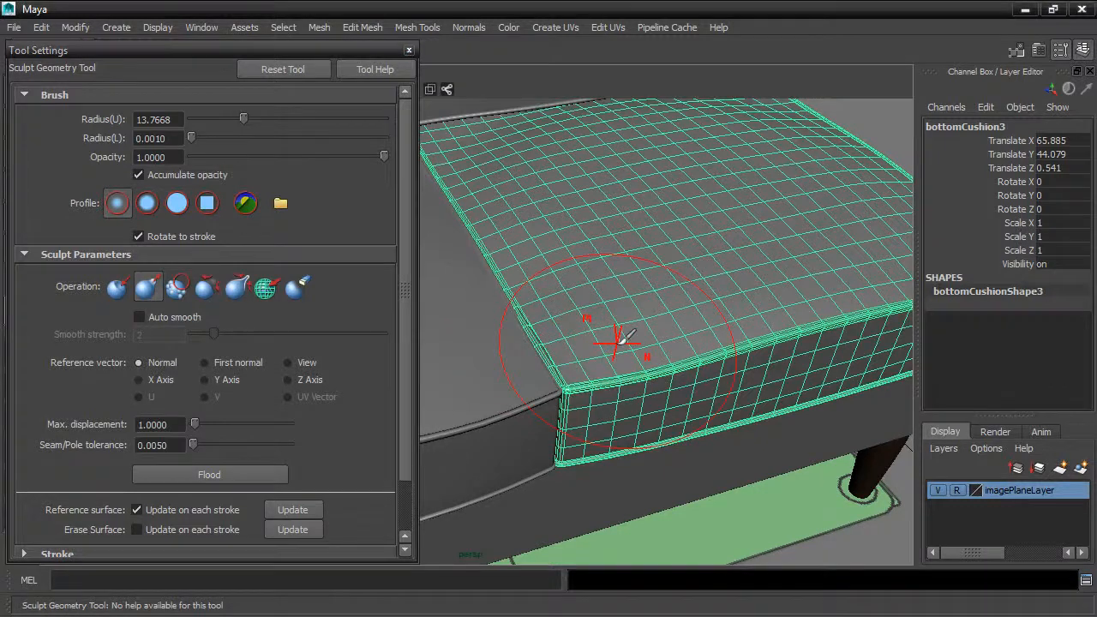
pyautogui.keyDown('alt'); pyautogui.moveTo(587, 295); pyautogui.dragTo(558, 274); pyautogui.keyUp('alt')
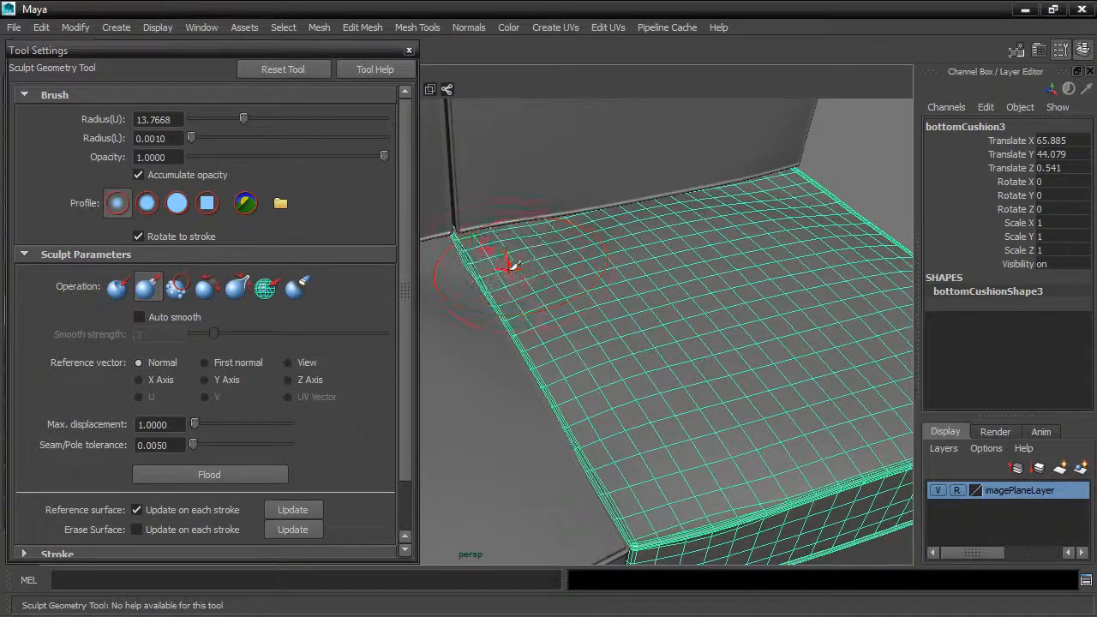
pyautogui.moveTo(524, 297)
pyautogui.keyDown('alt'); pyautogui.mouseDown()
pyautogui.moveTo(673, 304)
pyautogui.moveTo(595, 293)
pyautogui.moveTo(612, 307)
pyautogui.mouseUp(); pyautogui.keyUp('alt')
# Erase the sculpted bulges along the seat cushion's edges and corners with the Erase operation
pyautogui.click(297, 286)
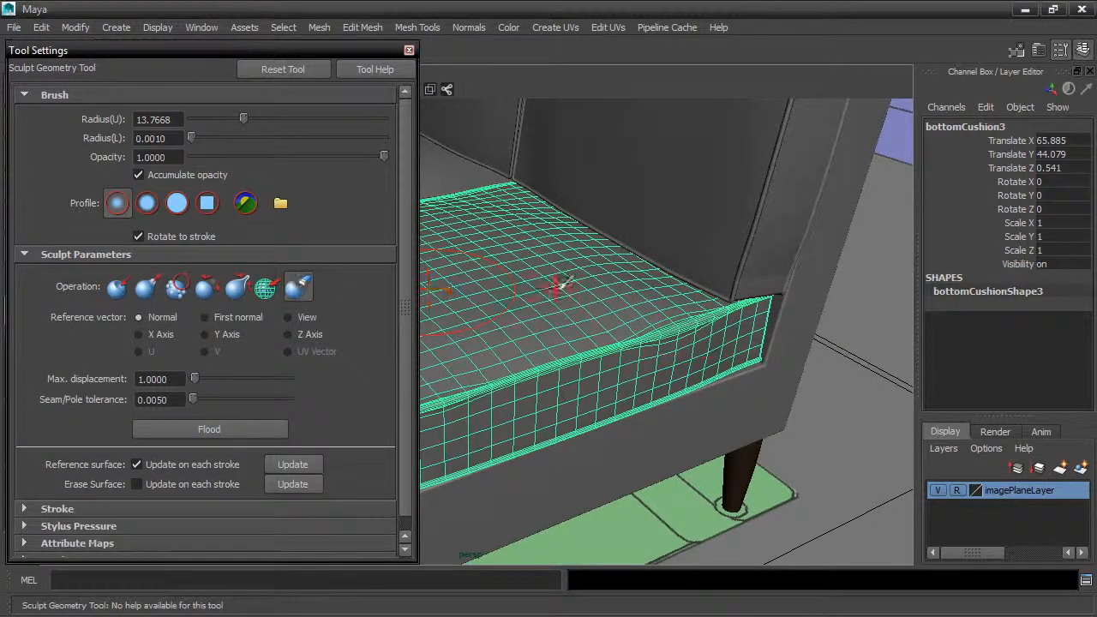
pyautogui.keyDown('alt'); pyautogui.moveTo(727, 319); pyautogui.dragTo(636, 331); pyautogui.keyUp('alt')
pyautogui.scroll(-3, 674, 294)
pyautogui.moveTo(673, 294)
pyautogui.keyDown('alt'); pyautogui.mouseDown()
pyautogui.moveTo(729, 269)
pyautogui.moveTo(598, 246)
pyautogui.mouseUp(); pyautogui.keyUp('alt')
pyautogui.scroll(3, 711, 283)
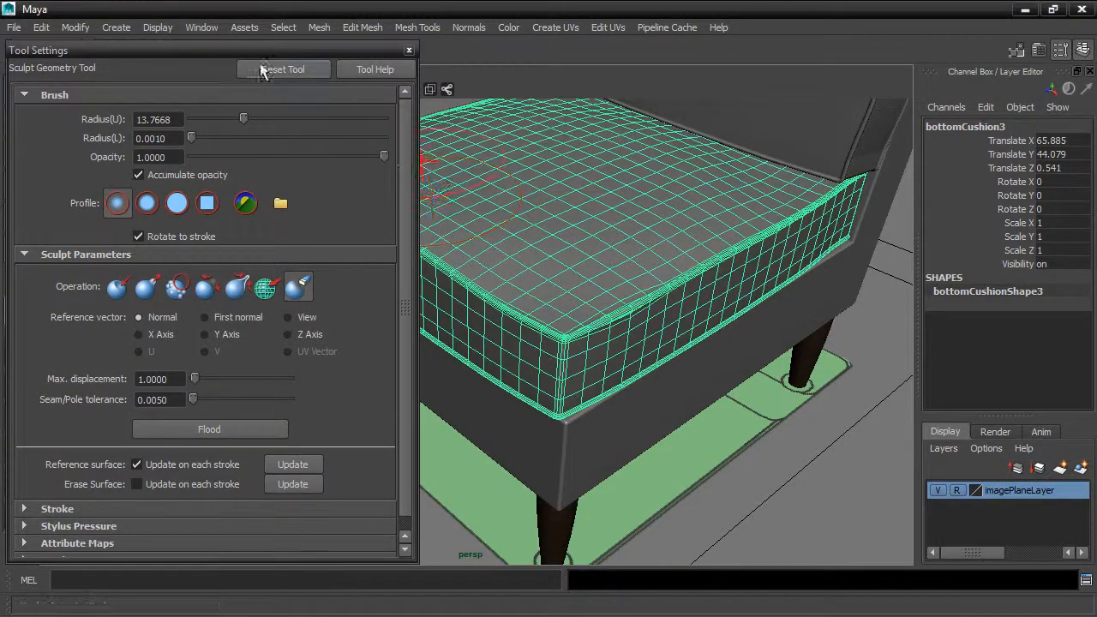
# Move the tool settings window away from the toolbox and switch to the Select Tool
pyautogui.moveTo(305, 49); pyautogui.dragTo(386, 58)
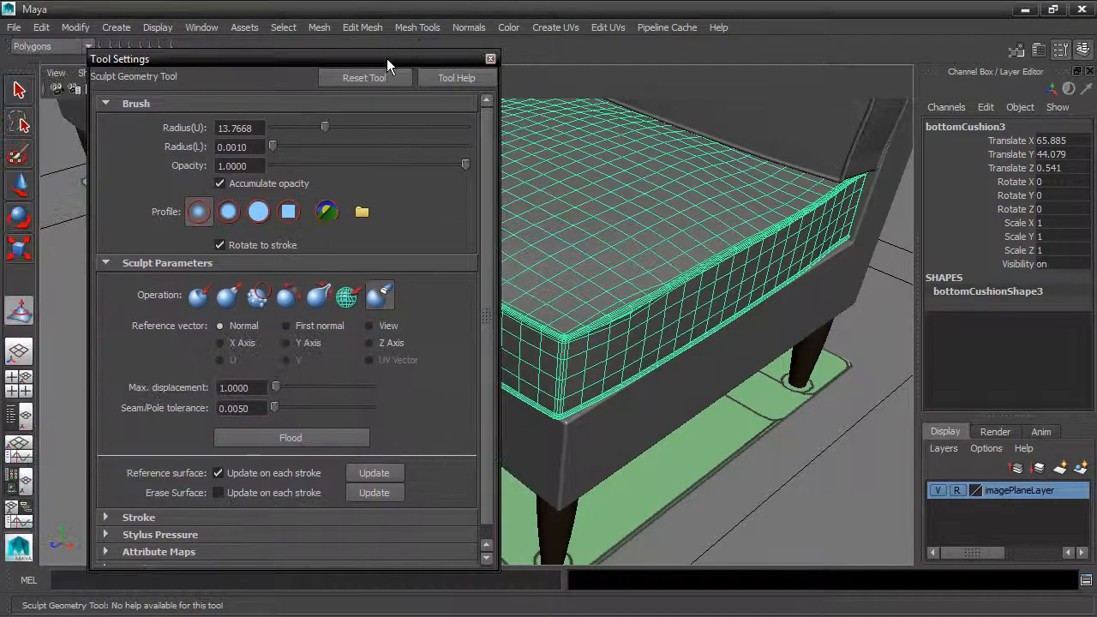
pyautogui.click(21, 91)
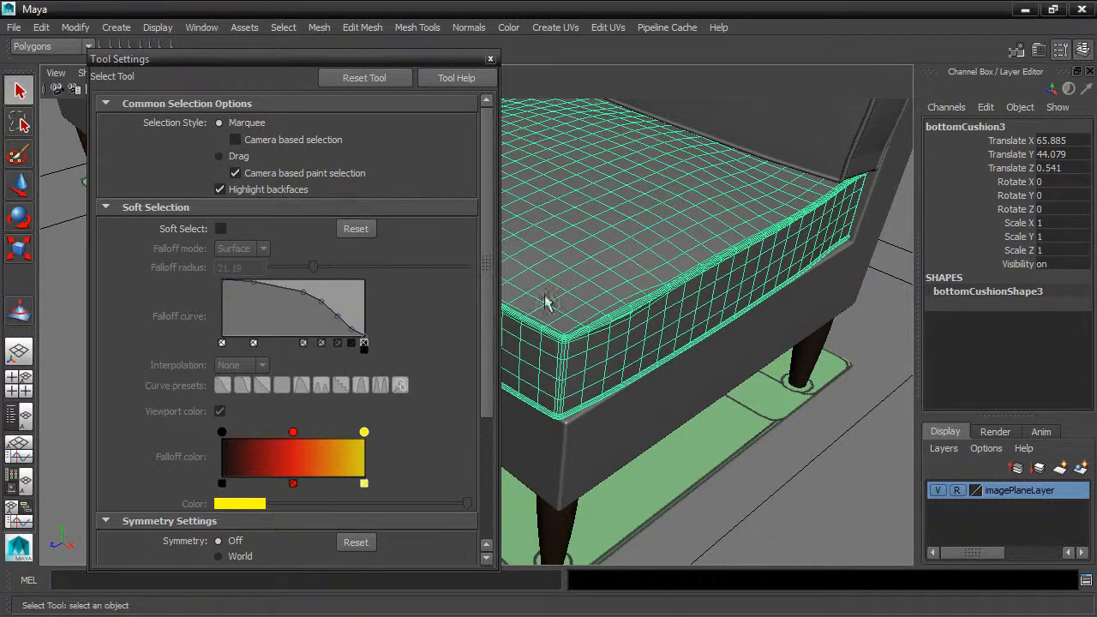
# Reactivate the Sculpt Geometry Tool and enable Reflection in its stroke settings
pyautogui.click(21, 313)
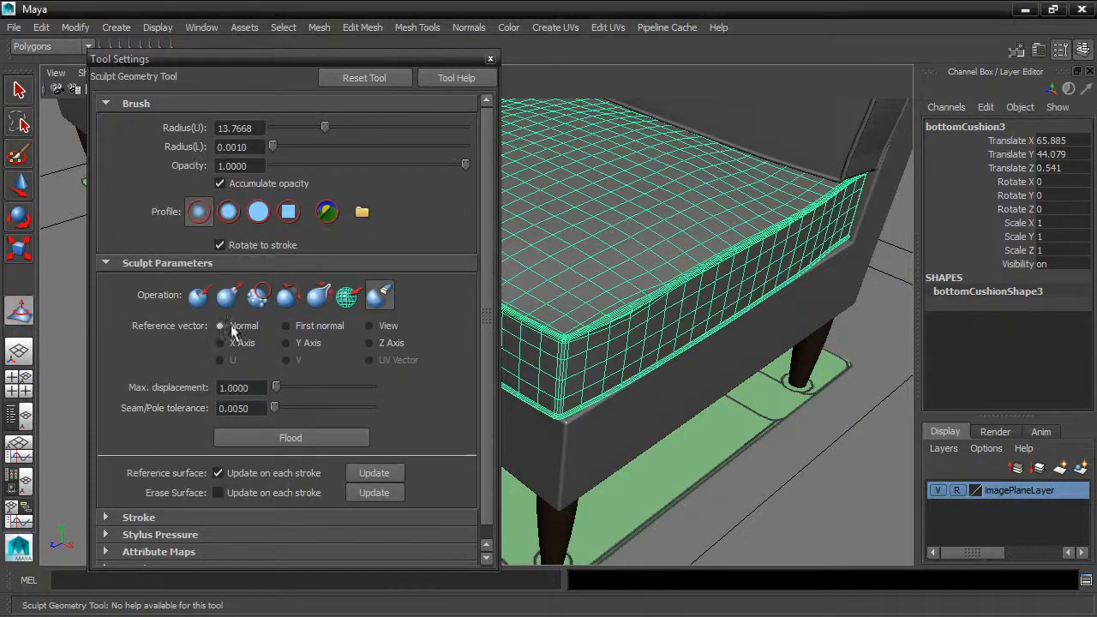
pyautogui.click(597, 305)
pyautogui.moveTo(411, 62)
pyautogui.mouseDown()
pyautogui.moveTo(307, 54)
pyautogui.moveTo(337, 52)
pyautogui.mouseUp()
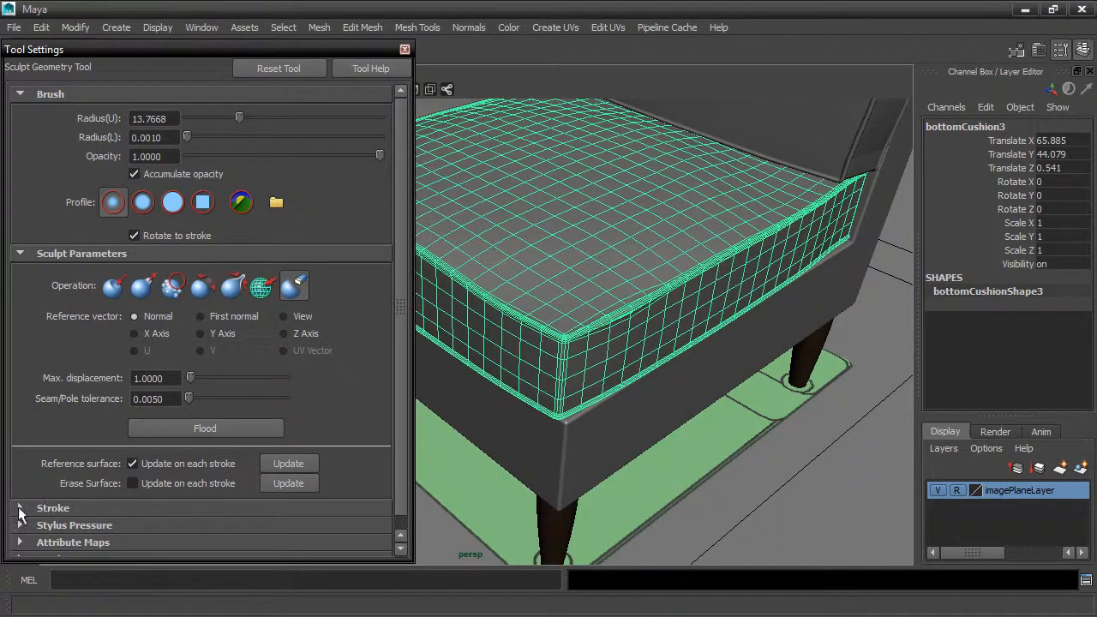
pyautogui.click(21, 509)
pyautogui.moveTo(397, 360); pyautogui.dragTo(401, 462)
pyautogui.click(133, 384)
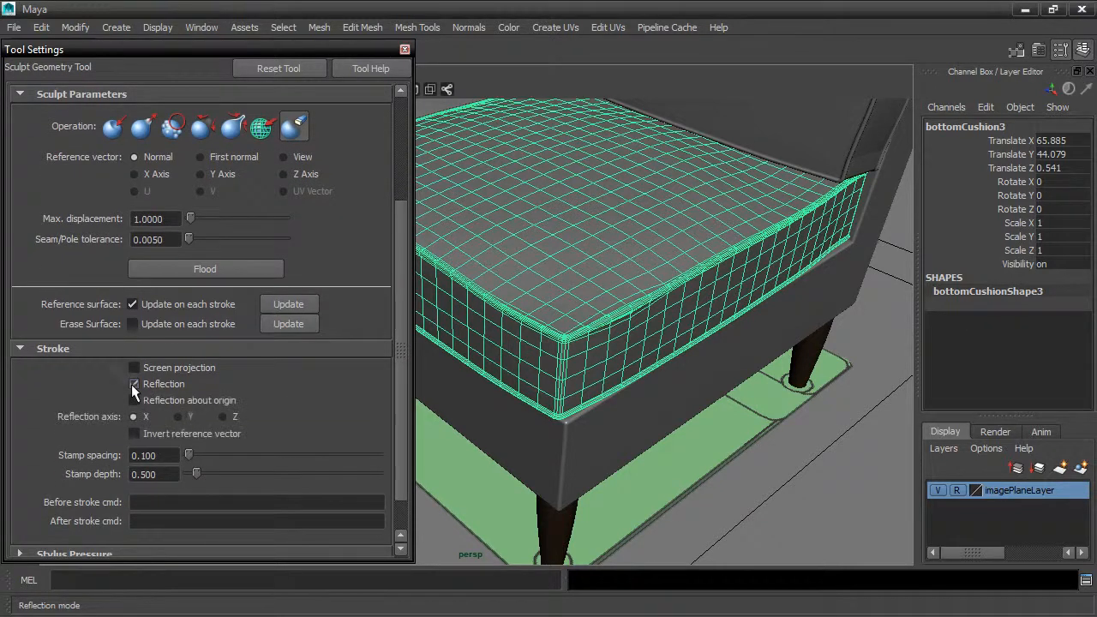
# Pull out both sides of the seat cushion with a reflected stroke along the left edge using the Pull operation
pyautogui.keyDown('alt'); pyautogui.moveTo(516, 380); pyautogui.dragTo(690, 360); pyautogui.keyUp('alt')
pyautogui.keyDown('alt'); pyautogui.moveTo(563, 300); pyautogui.dragTo(661, 345, button='middle'); pyautogui.keyUp('alt')
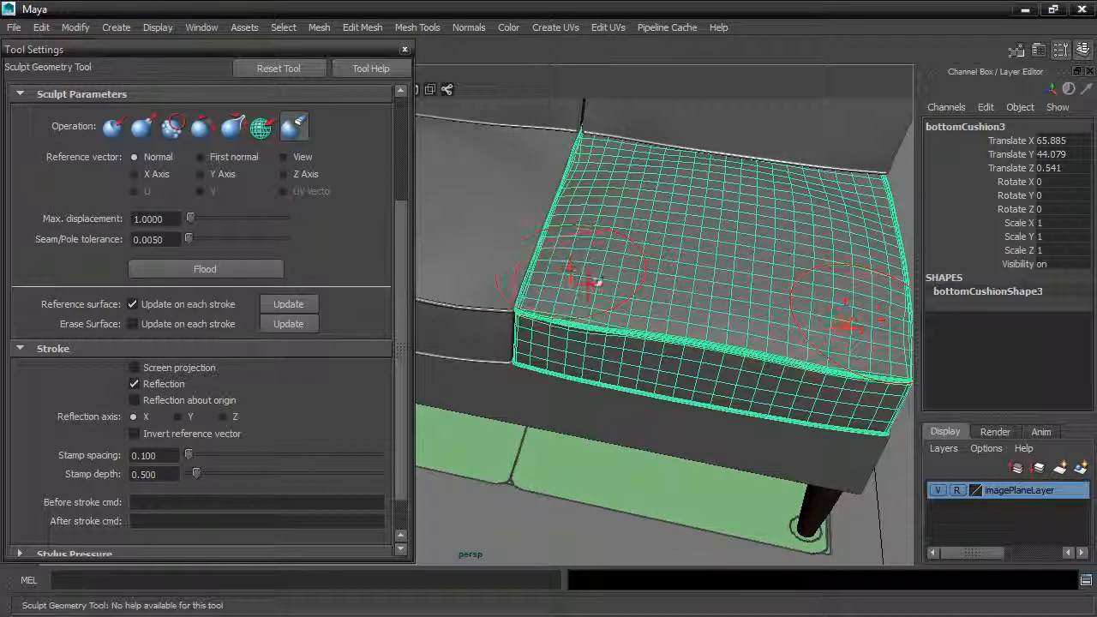
pyautogui.keyDown('alt'); pyautogui.moveTo(580, 263); pyautogui.dragTo(523, 273, button='middle'); pyautogui.keyUp('alt')
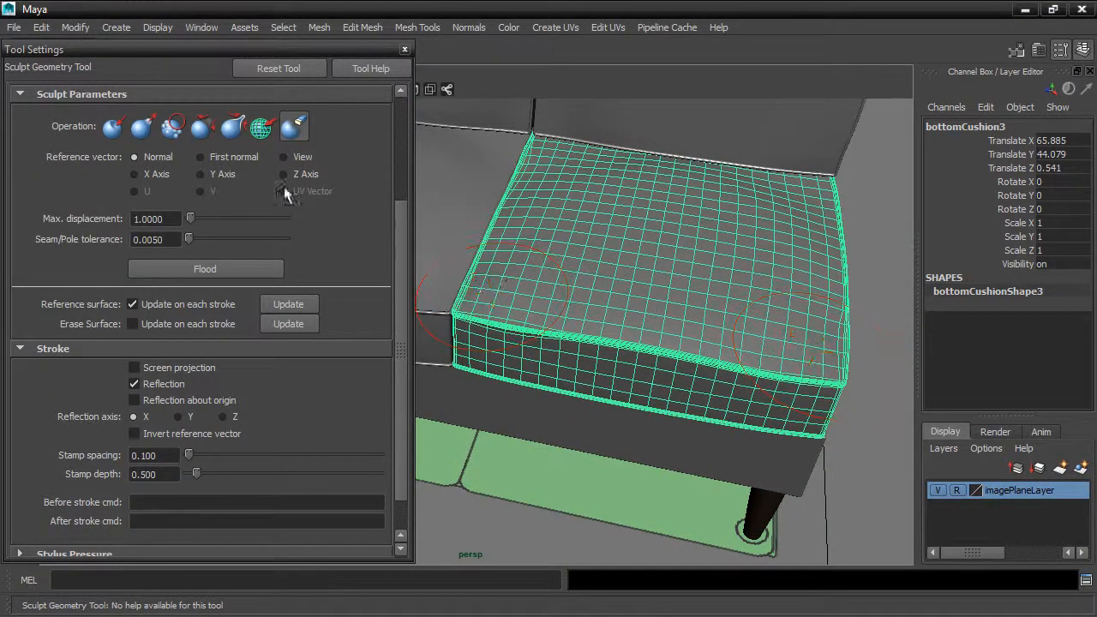
pyautogui.click(131, 131)
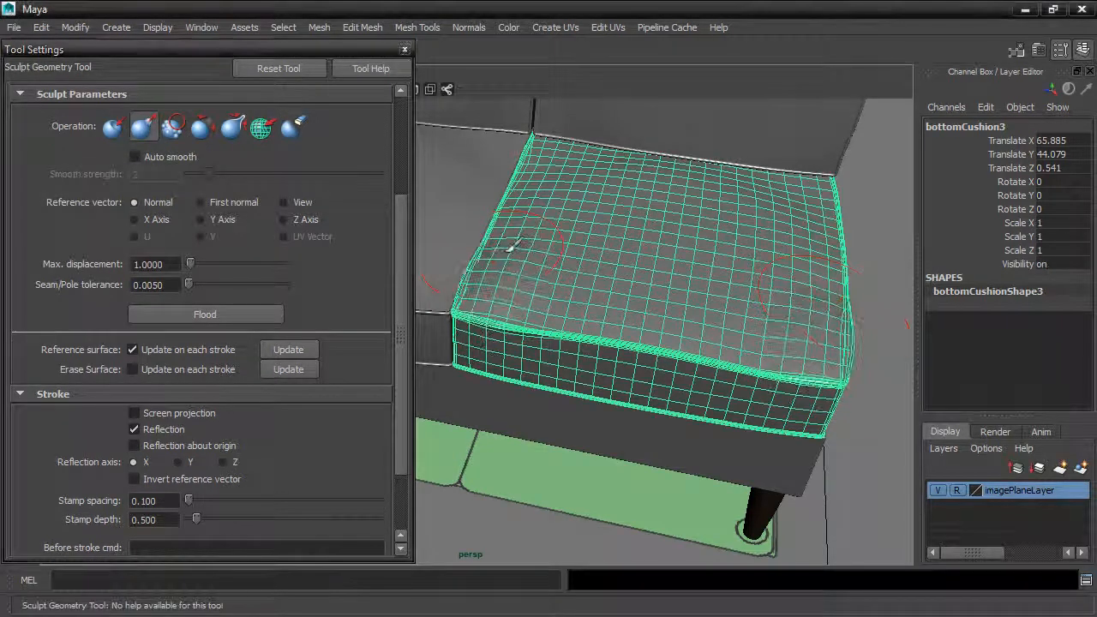
pyautogui.moveTo(502, 265); pyautogui.dragTo(535, 188)
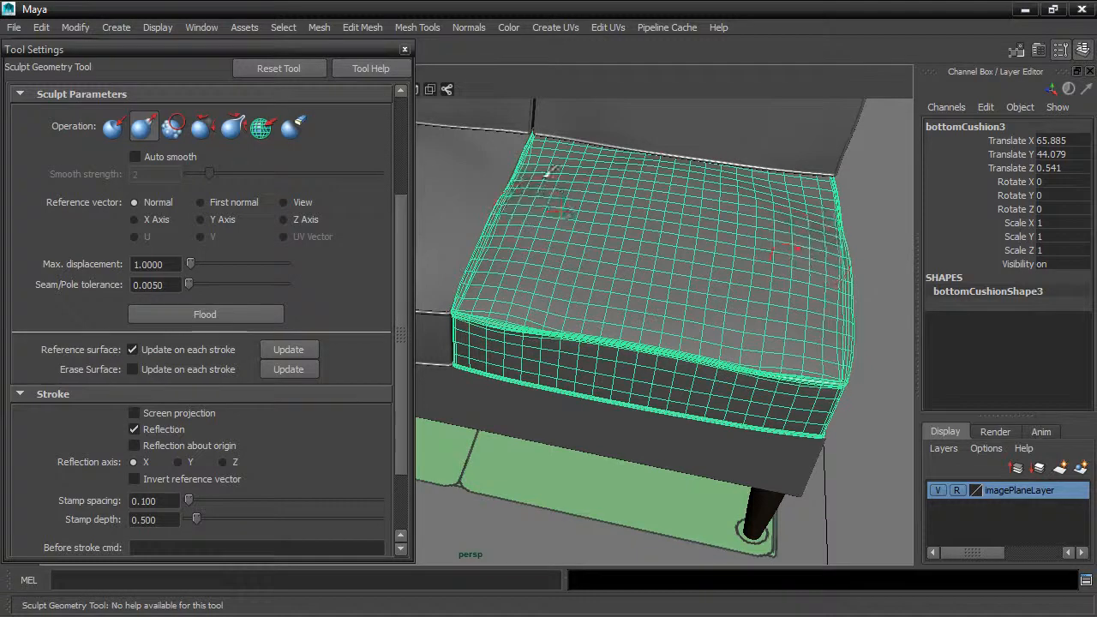
# Turn off stroke reflection and undo the last pull stroke on the seat cushion
pyautogui.click(134, 429)
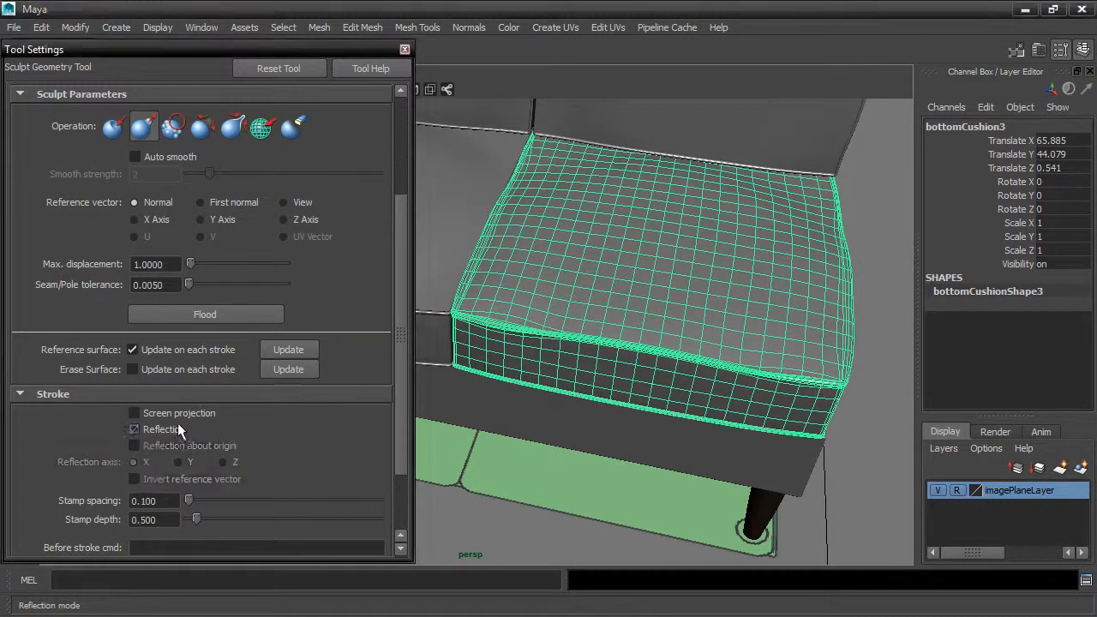
pyautogui.hotkey('ctrl', 'z')
# Toggle Draw brush while painting off and back on, and undo a test pull stroke near the seat cushion's front edge
pyautogui.scroll(-3, 171, 386)
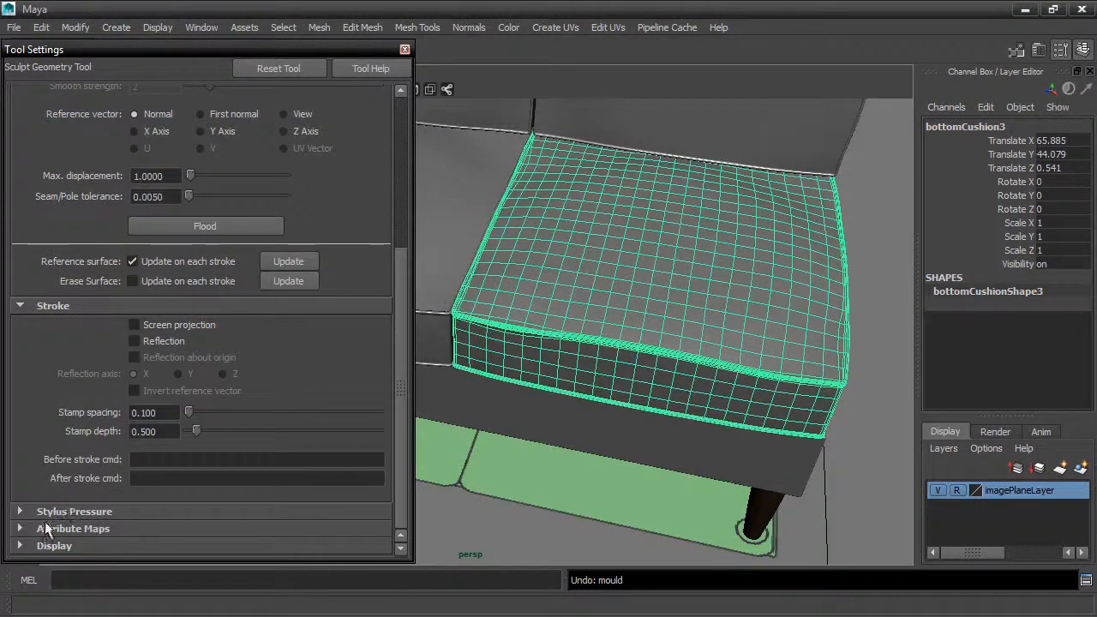
pyautogui.click(30, 546)
pyautogui.click(135, 475)
pyautogui.click(135, 476)
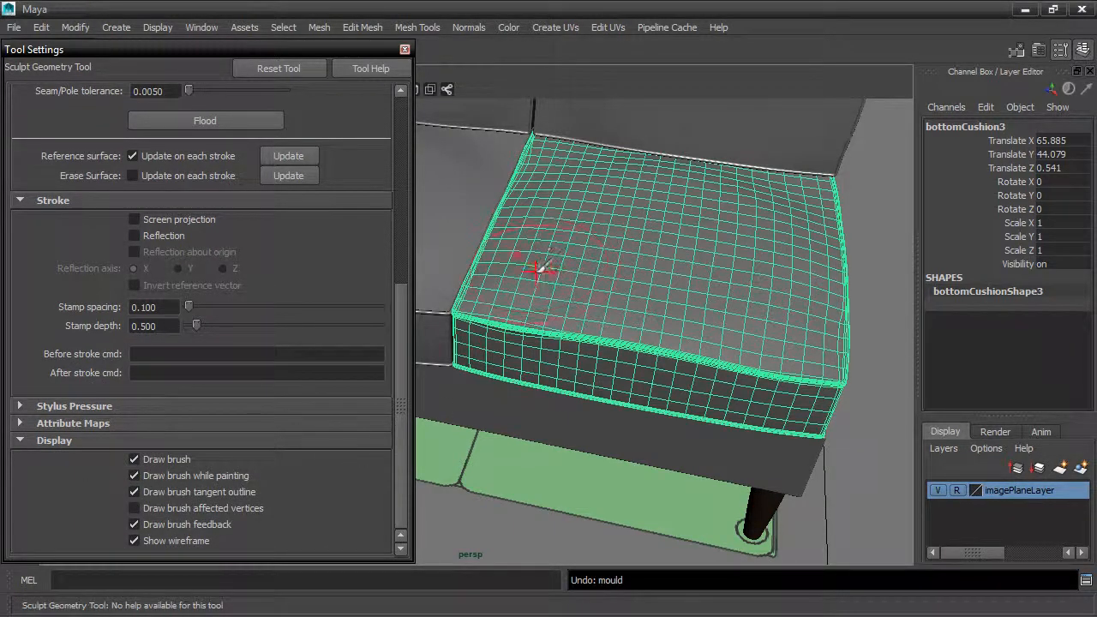
pyautogui.moveTo(535, 286); pyautogui.dragTo(565, 270)
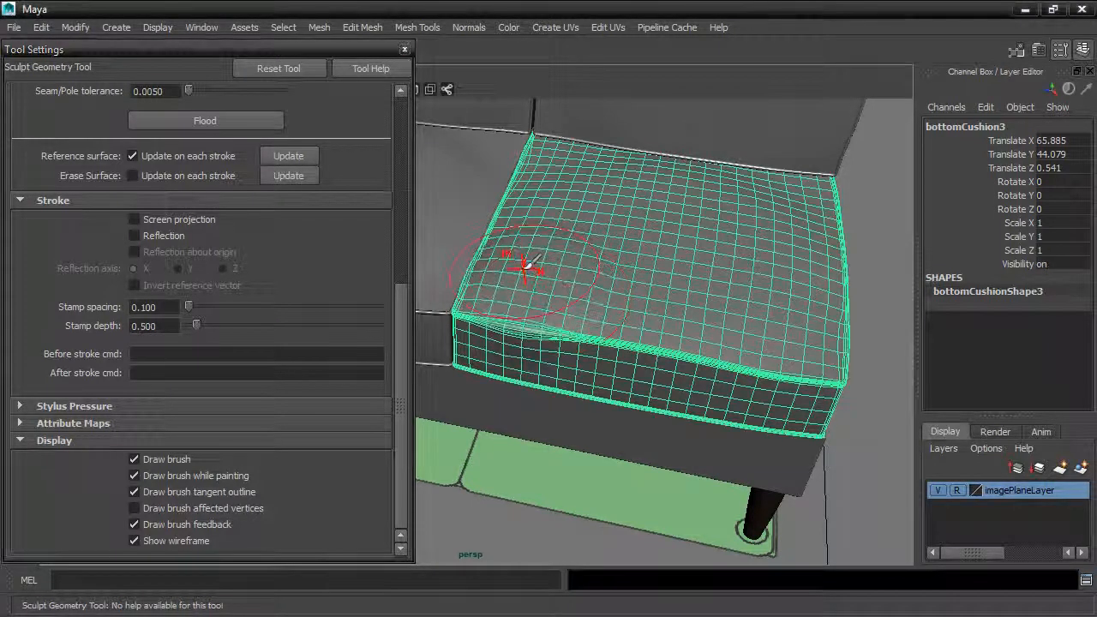
pyautogui.hotkey('ctrl', 'z')
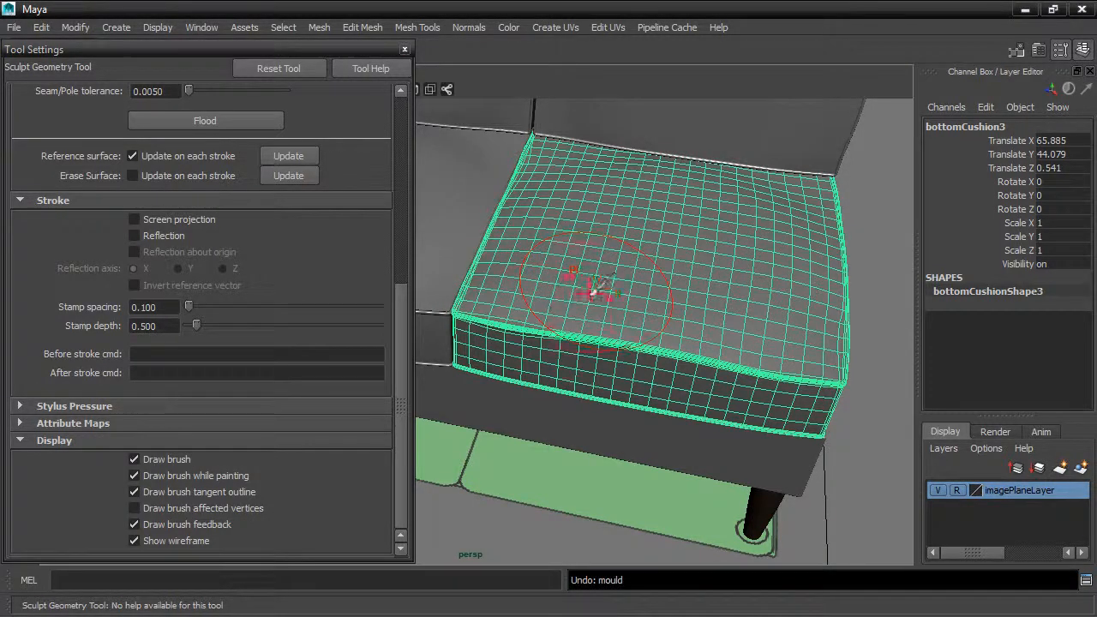
# Test a pull stroke along the cushion's front edge with Show wireframe off, undo it and restore the wireframe
pyautogui.click(134, 540)
pyautogui.moveTo(514, 304)
pyautogui.mouseDown()
pyautogui.moveTo(522, 277)
pyautogui.moveTo(594, 203)
pyautogui.moveTo(660, 360)
pyautogui.moveTo(651, 360)
pyautogui.mouseUp()
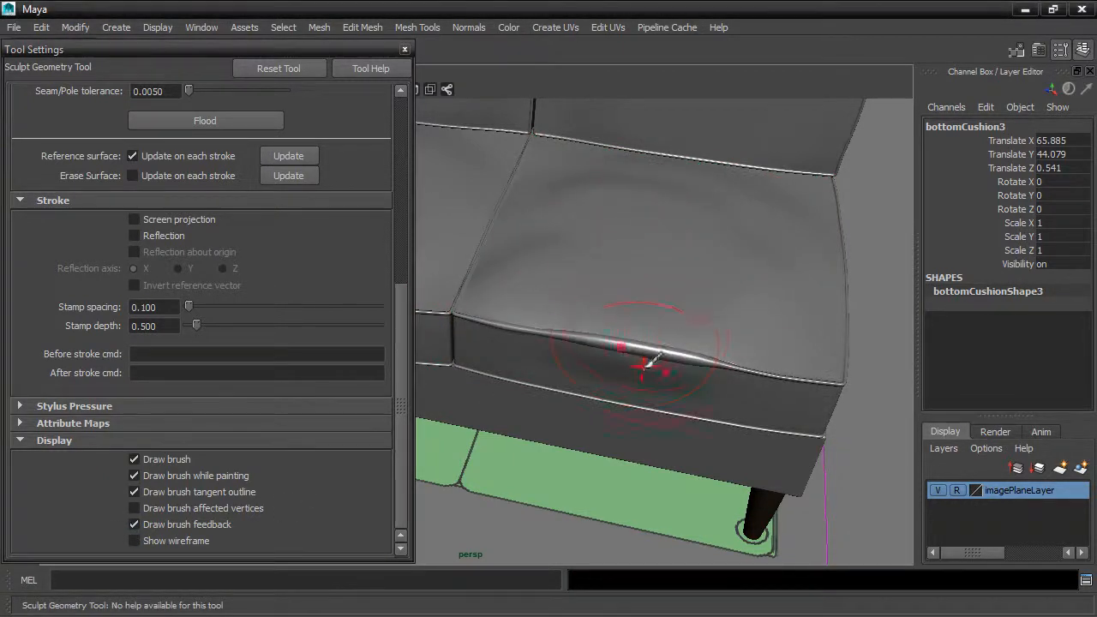
pyautogui.hotkey('ctrl', 'z')
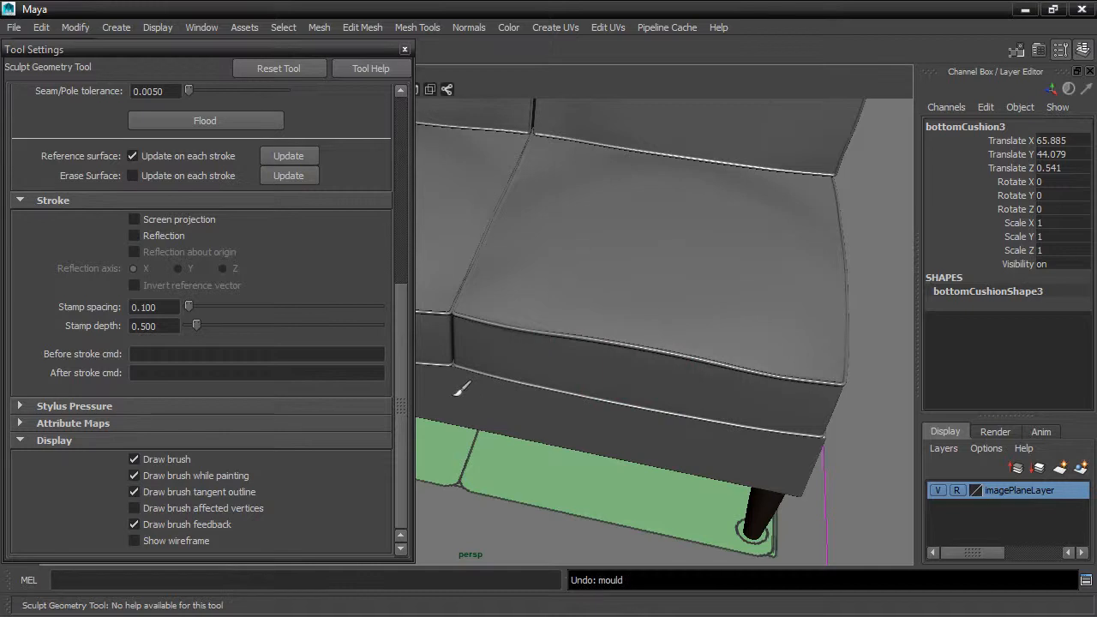
pyautogui.click(133, 540)
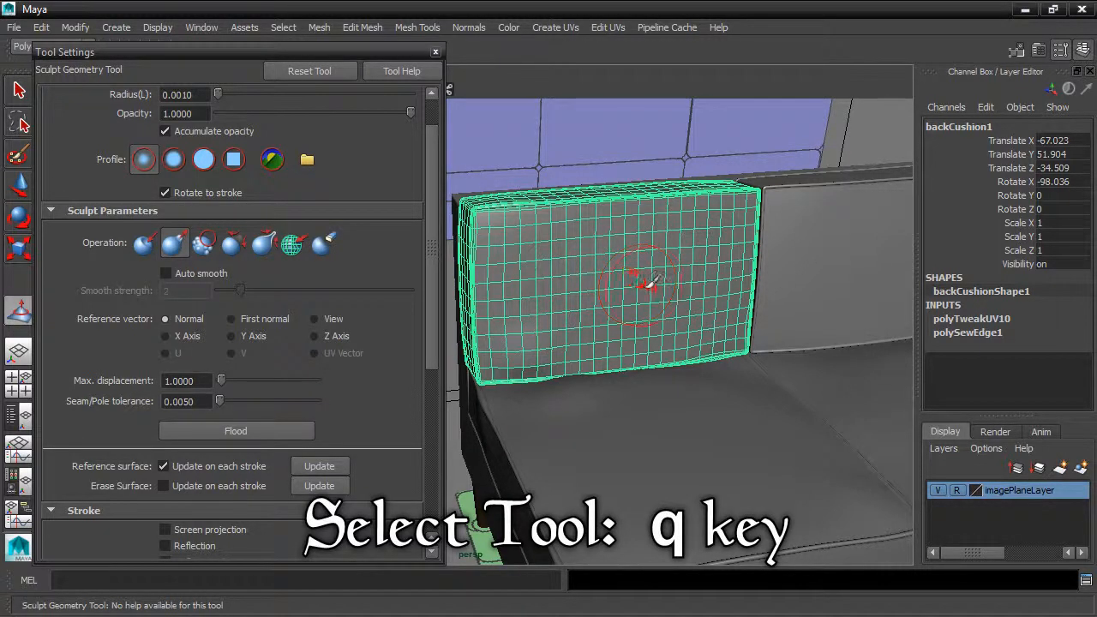
# Select the left seat cushion with the Select Tool and return to the most recently used sculpting tool
pyautogui.press('q')
pyautogui.click(652, 401)
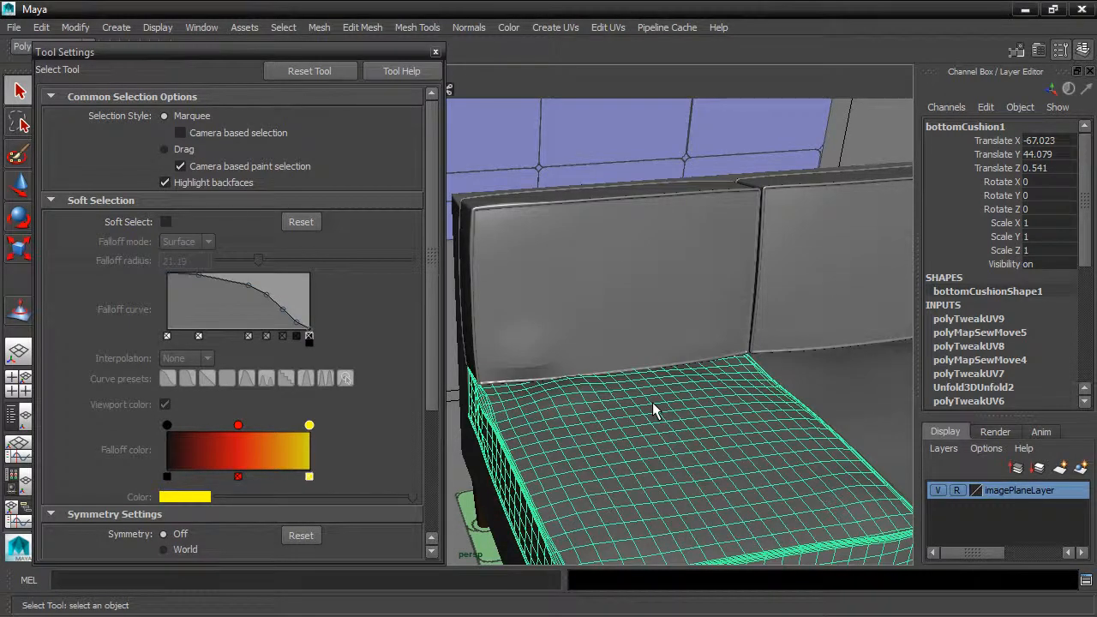
pyautogui.press('y')
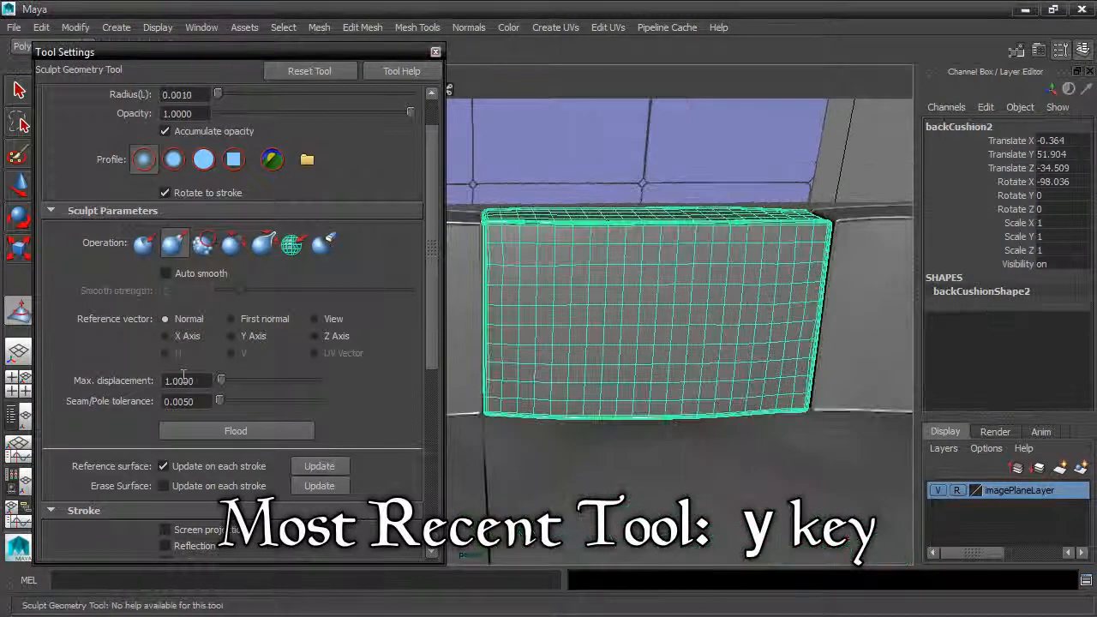
# Set the maximum displacement to 0.5 and pull out the middle back cushion near its side edges and upper corners
pyautogui.moveTo(212, 381); pyautogui.dragTo(150, 385)
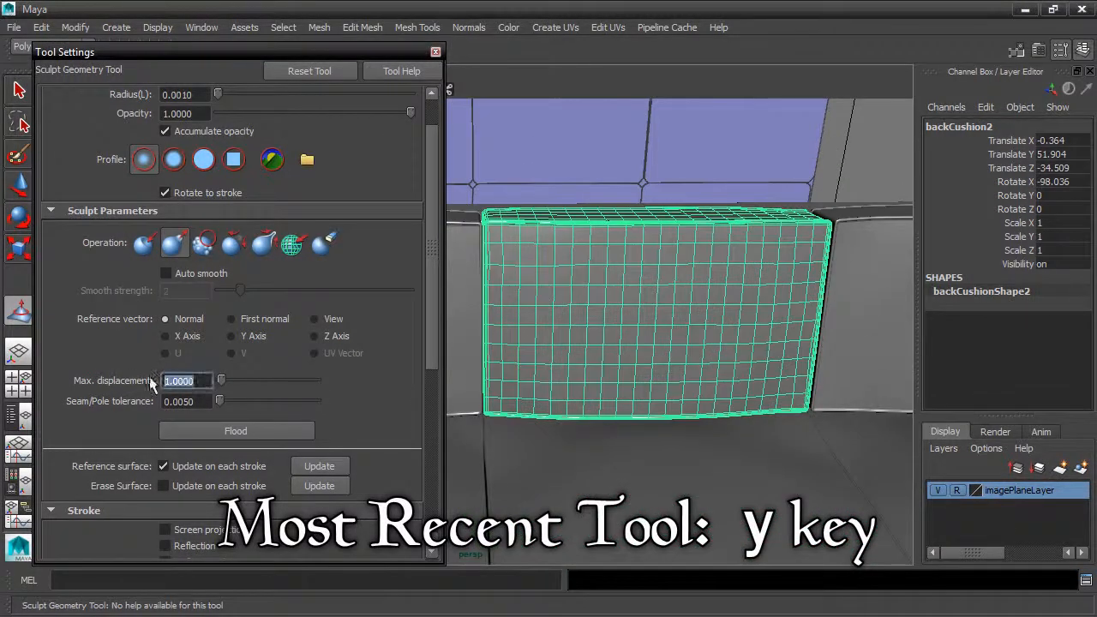
pyautogui.write('.5')
pyautogui.press('Return')
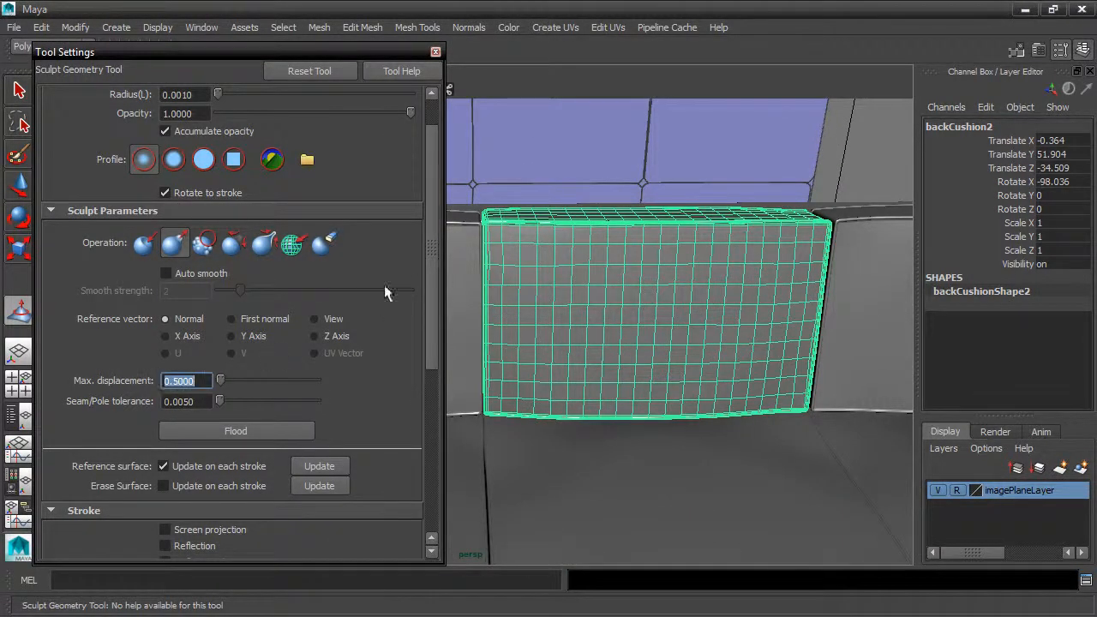
pyautogui.click(518, 247)
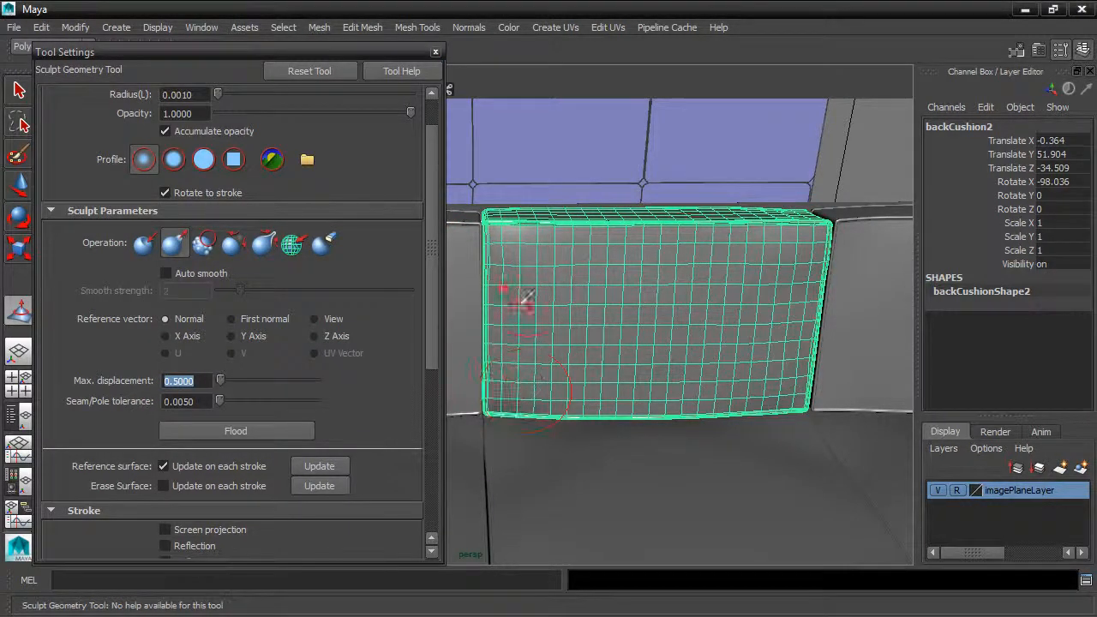
pyautogui.click(806, 247)
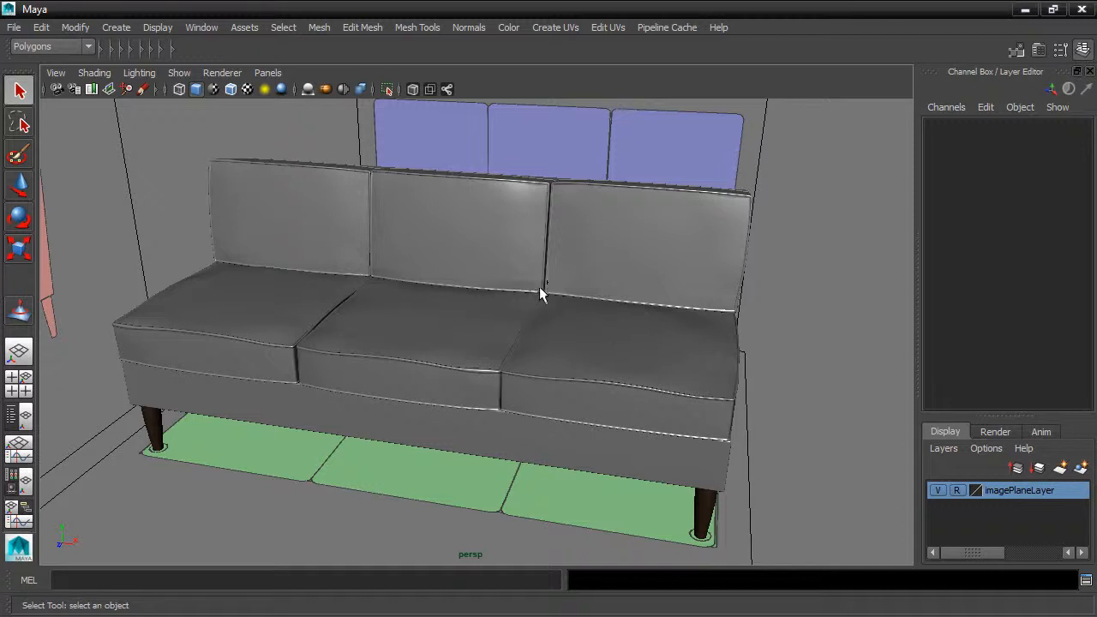
# Select the three back cushions and soften their edge normals
pyautogui.click(267, 250)
pyautogui.keyDown('shift'); pyautogui.click(431, 234); pyautogui.keyUp('shift')
pyautogui.keyDown('shift'); pyautogui.click(614, 243); pyautogui.keyUp('shift')
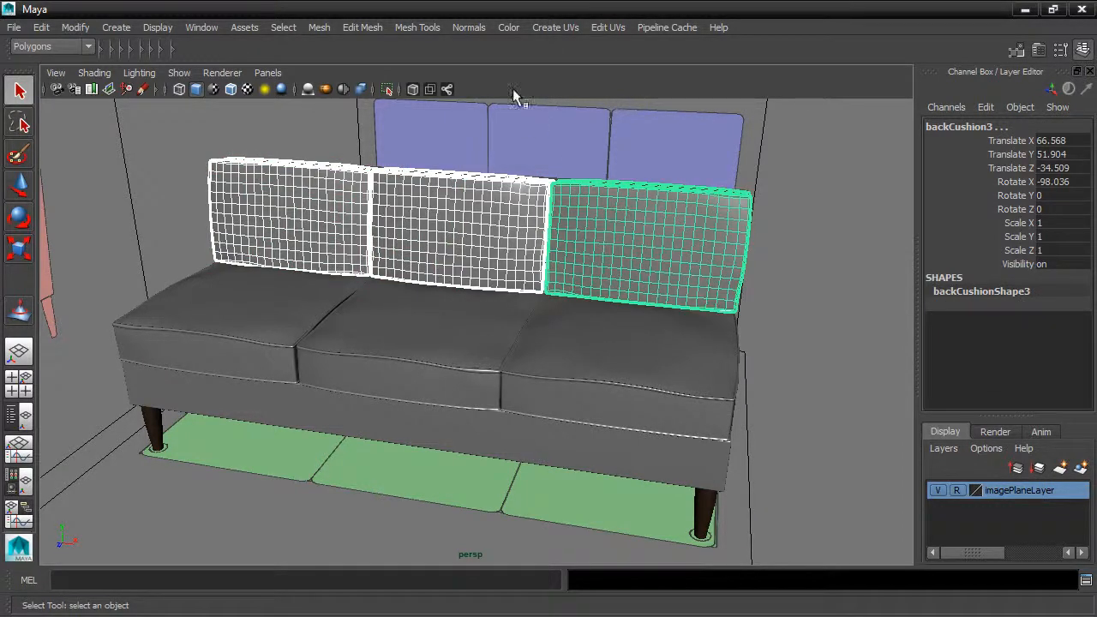
pyautogui.click(473, 27)
pyautogui.click(494, 188)
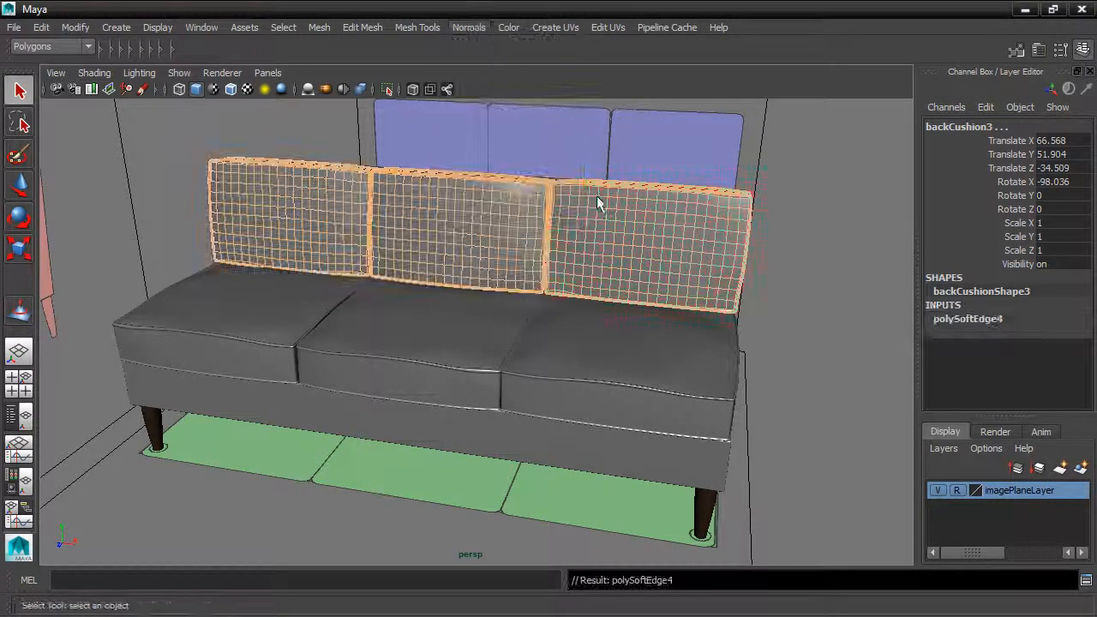
pyautogui.click(777, 211)
# Show the whole sofa with its striped fabric in textured display mode
pyautogui.keyDown('alt'); pyautogui.moveTo(320, 241); pyautogui.dragTo(411, 237); pyautogui.keyUp('alt')
pyautogui.keyDown('alt'); pyautogui.moveTo(438, 221); pyautogui.dragTo(435, 238, button='right'); pyautogui.keyUp('alt')
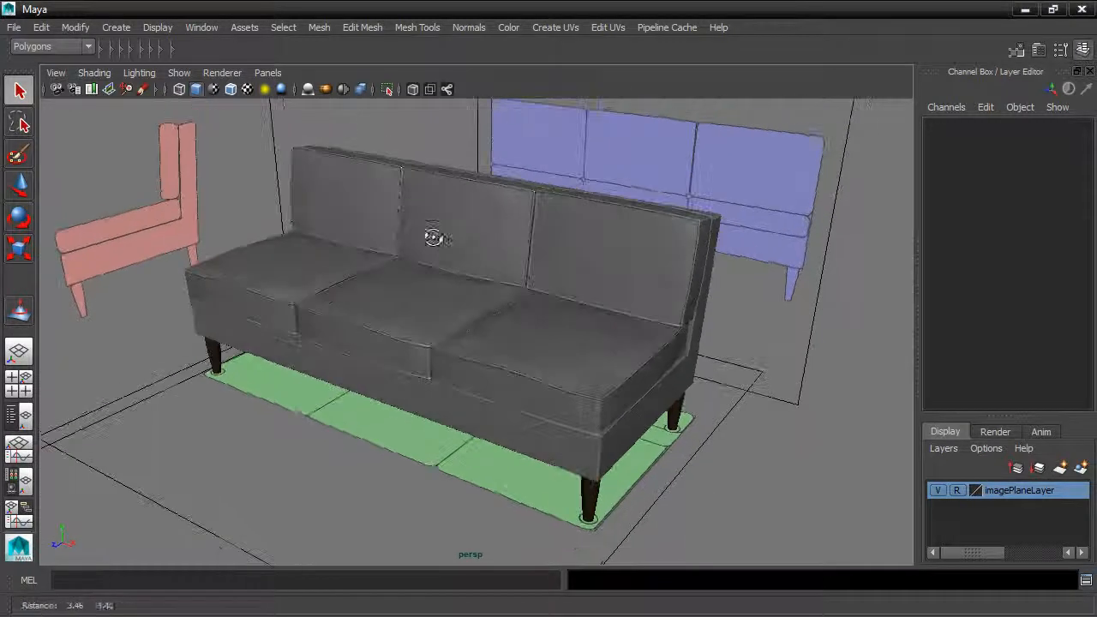
pyautogui.press('6')
pyautogui.keyDown('alt'); pyautogui.moveTo(524, 281); pyautogui.dragTo(557, 287); pyautogui.keyUp('alt')
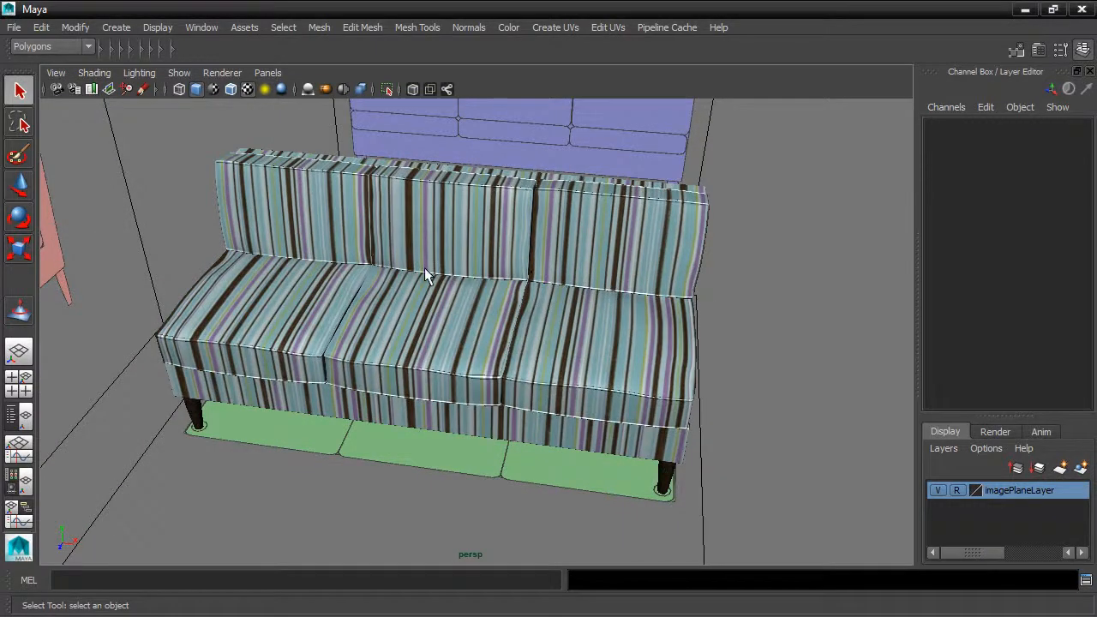
# Save the scene as a new incremental version with Increment & Save
pyautogui.click(16, 27)
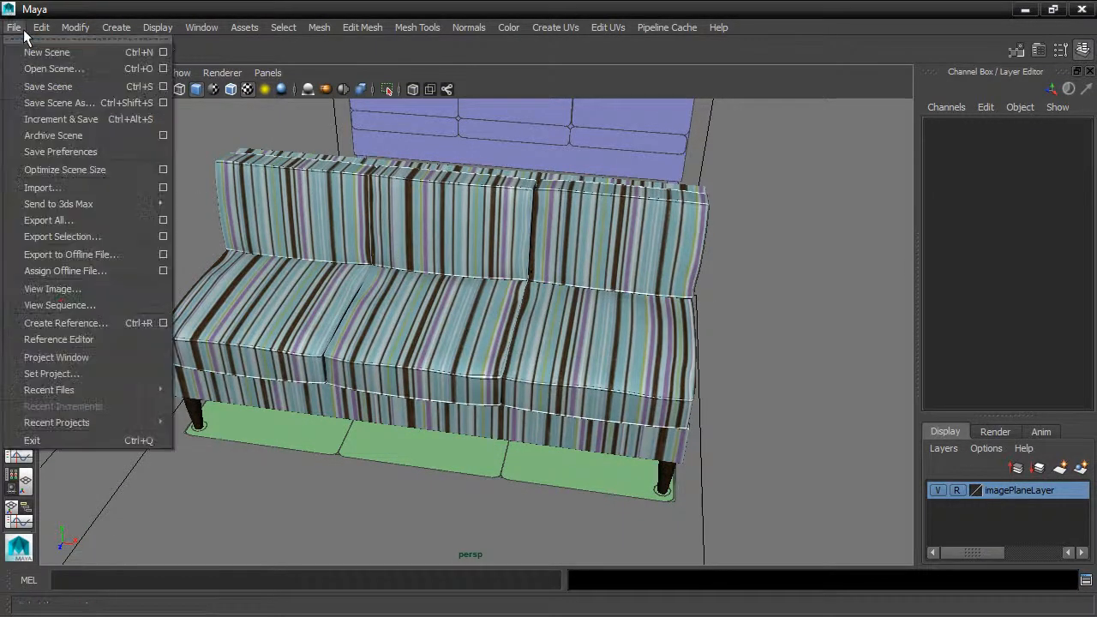
pyautogui.click(48, 120)
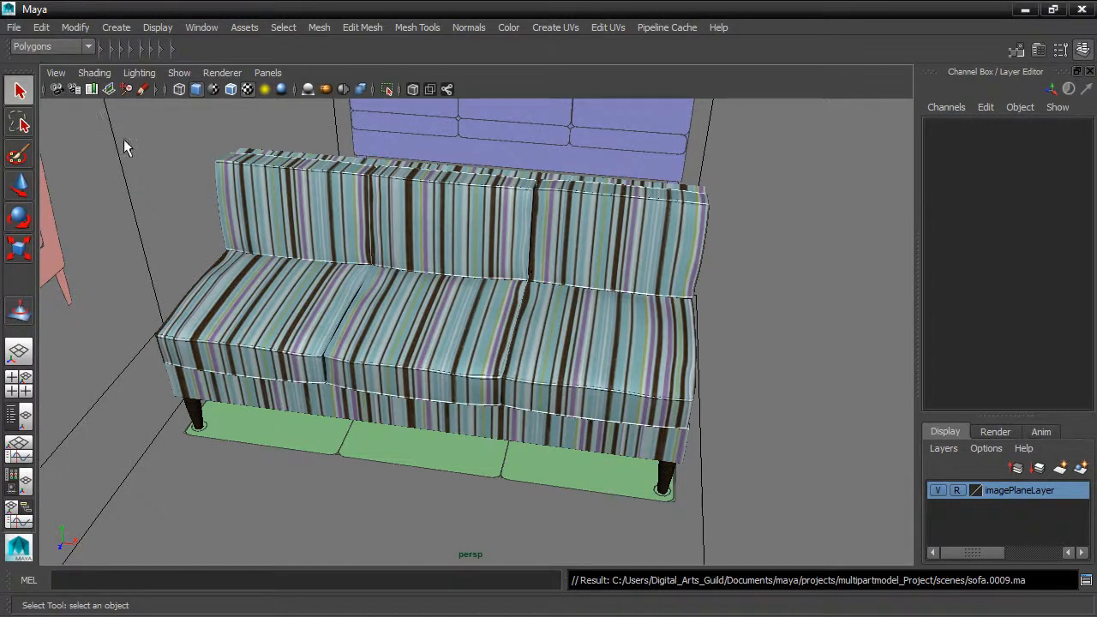
# Delete the construction history of all objects in the scene
pyautogui.keyDown('alt'); pyautogui.moveTo(147, 185); pyautogui.dragTo(174, 186); pyautogui.keyUp('alt')
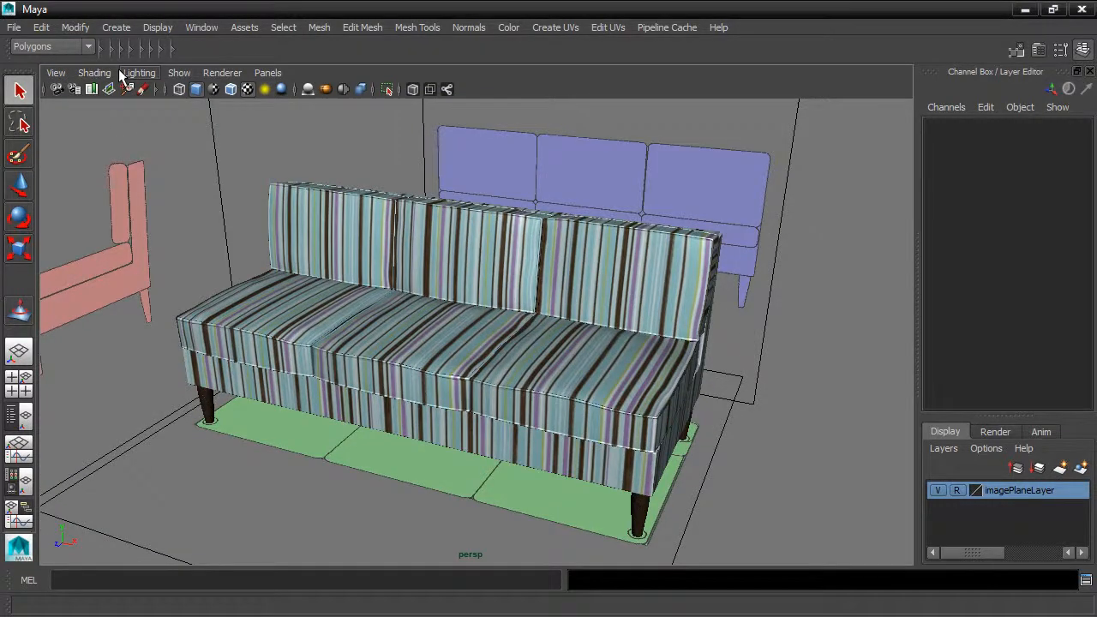
pyautogui.click(47, 26)
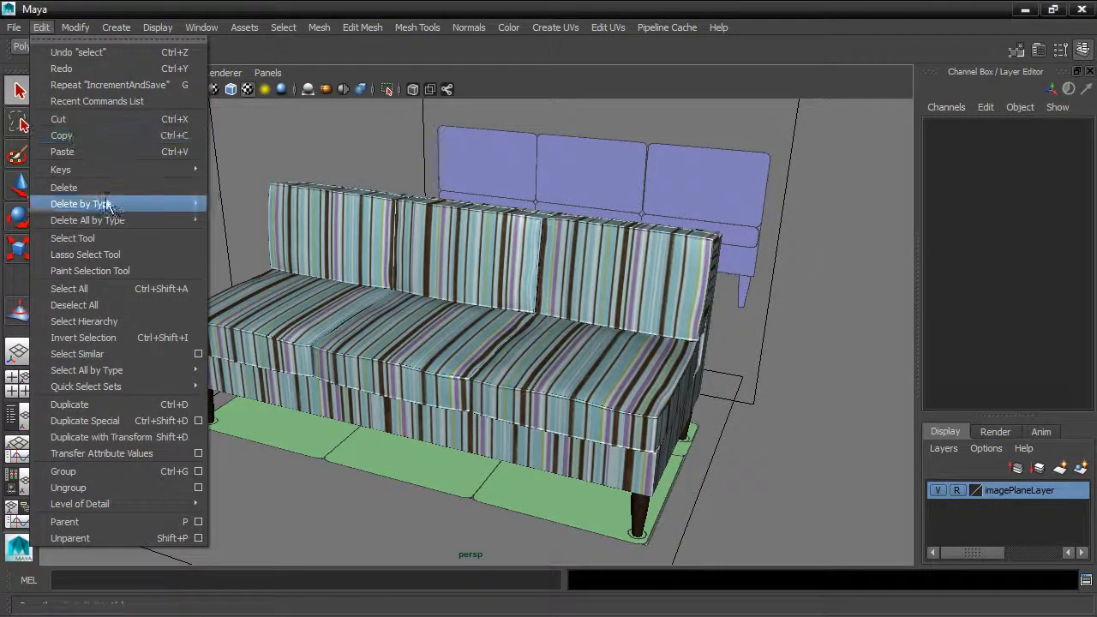
pyautogui.moveTo(114, 223)
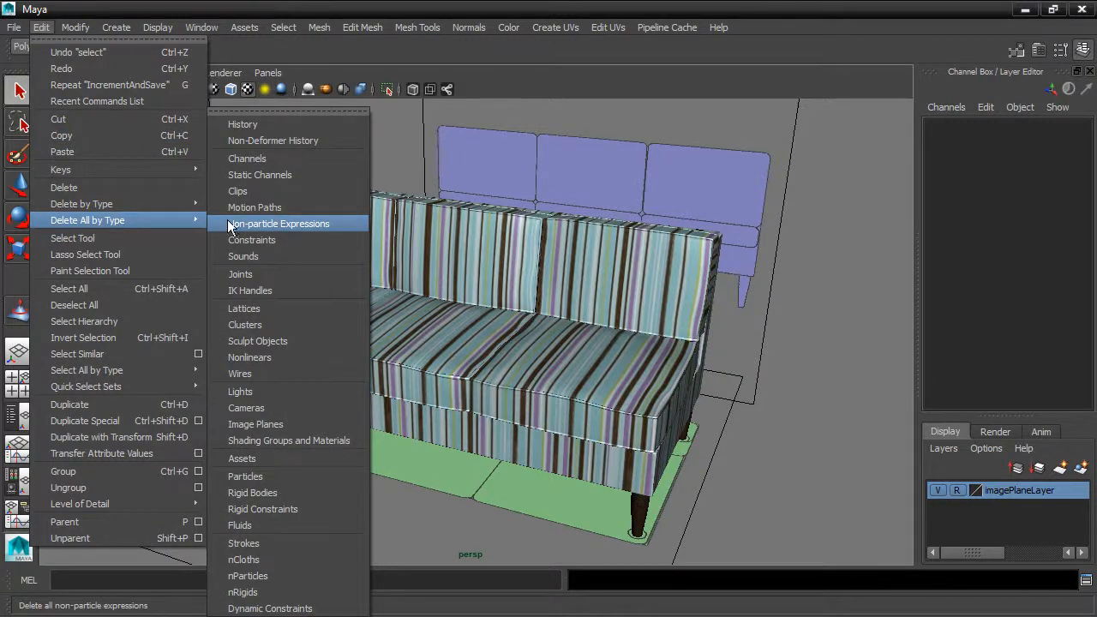
pyautogui.click(250, 126)
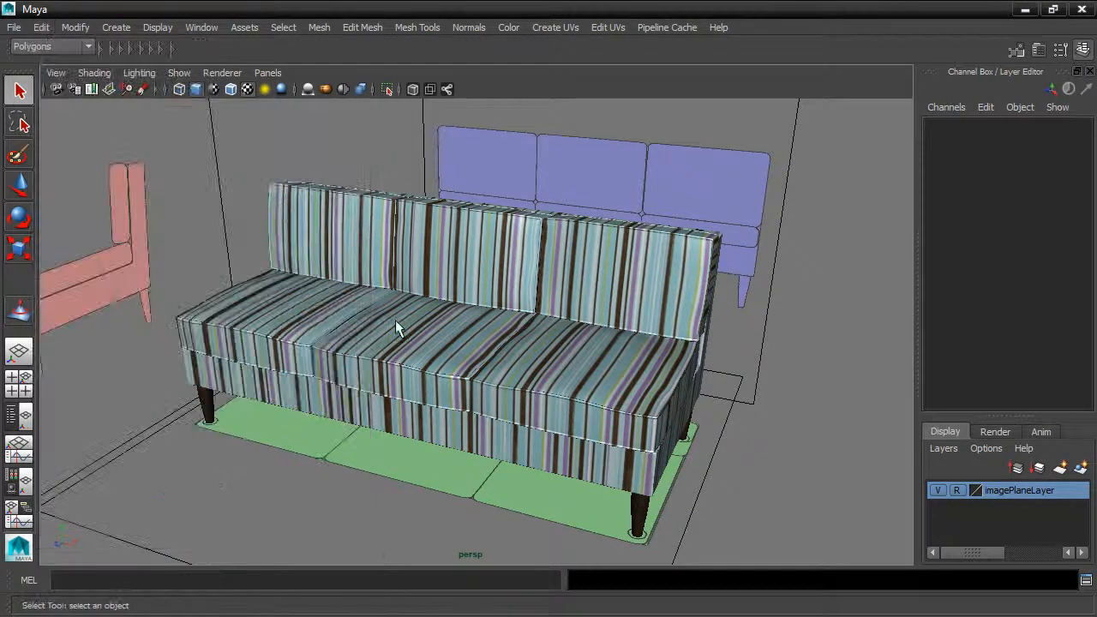
# Select the front foot and the sofa frame in turn to check their channels for remaining history inputs
pyautogui.keyDown('alt'); pyautogui.moveTo(527, 333); pyautogui.dragTo(385, 252, button='middle'); pyautogui.keyUp('alt')
pyautogui.keyDown('alt'); pyautogui.moveTo(385, 253); pyautogui.dragTo(480, 321, button='right'); pyautogui.keyUp('alt')
pyautogui.keyDown('alt'); pyautogui.moveTo(480, 321); pyautogui.dragTo(540, 356); pyautogui.keyUp('alt')
pyautogui.click(498, 387)
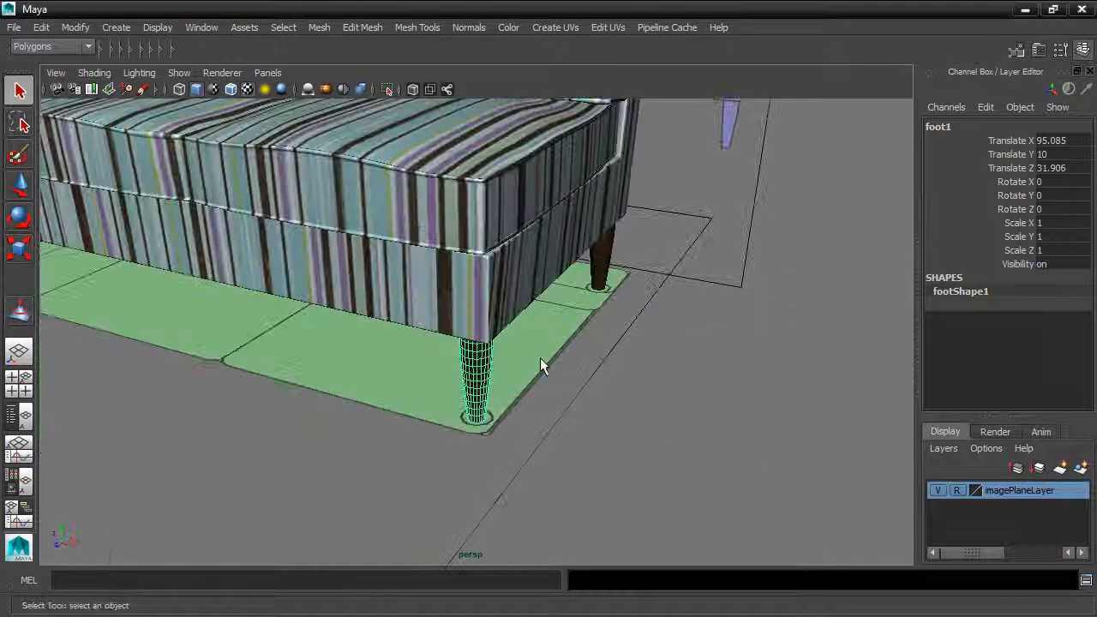
pyautogui.click(592, 399)
pyautogui.keyDown('alt'); pyautogui.moveTo(592, 400); pyautogui.dragTo(541, 374, button='right'); pyautogui.keyUp('alt')
pyautogui.keyDown('alt'); pyautogui.moveTo(454, 319); pyautogui.dragTo(526, 367, button='middle'); pyautogui.keyUp('alt')
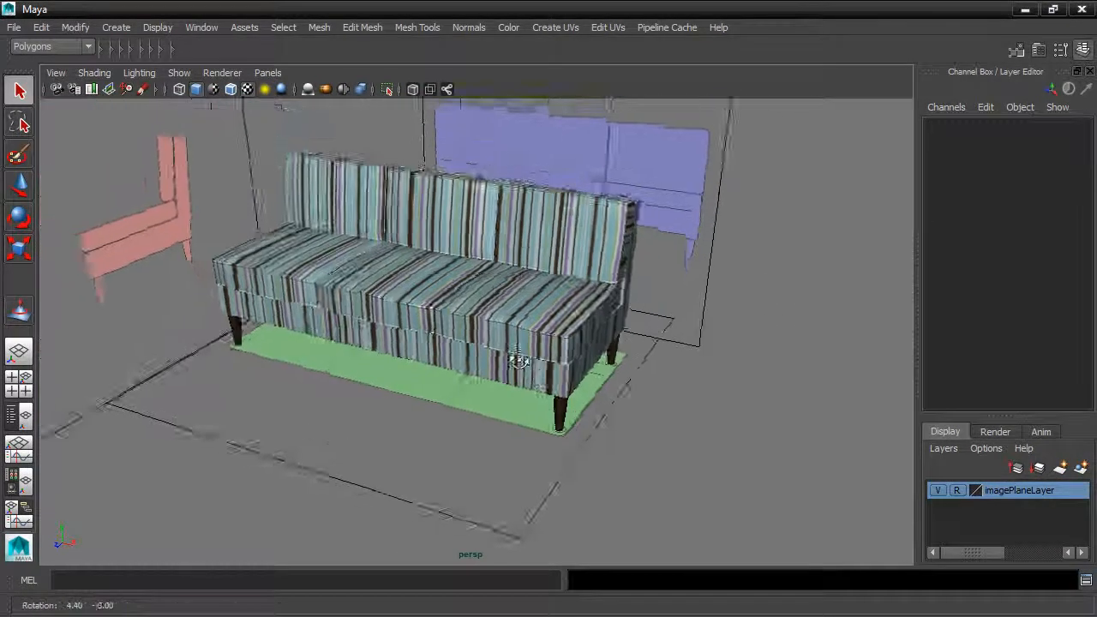
pyautogui.keyDown('alt'); pyautogui.moveTo(526, 368); pyautogui.dragTo(501, 330); pyautogui.keyUp('alt')
pyautogui.keyDown('alt'); pyautogui.moveTo(502, 330); pyautogui.dragTo(524, 372, button='middle'); pyautogui.keyUp('alt')
pyautogui.keyDown('alt'); pyautogui.moveTo(523, 372); pyautogui.dragTo(539, 362); pyautogui.keyUp('alt')
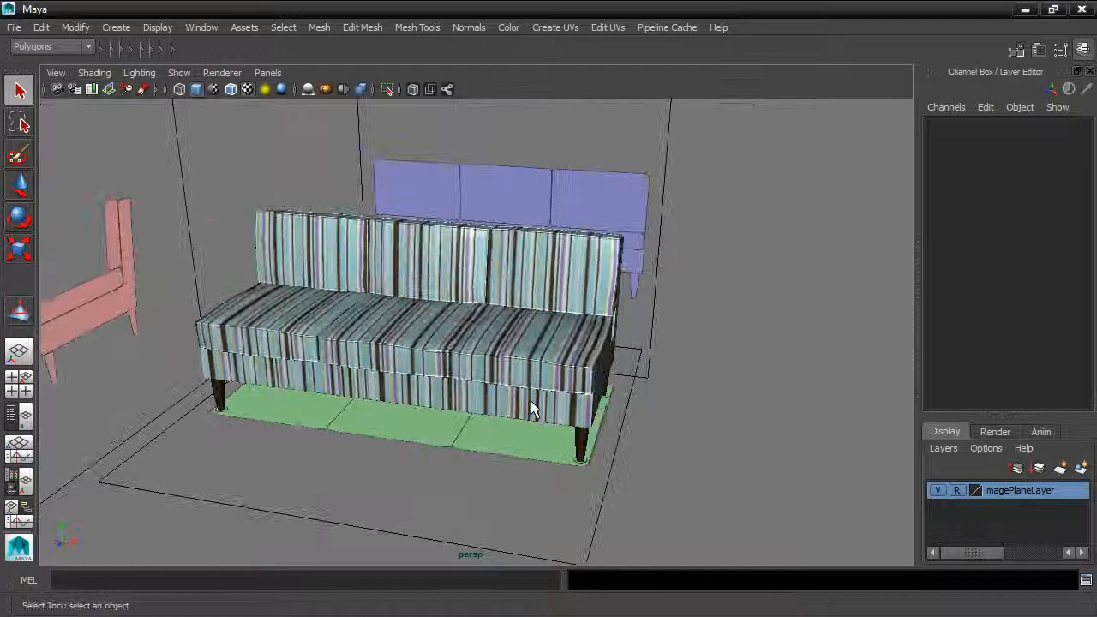
pyautogui.click(530, 402)
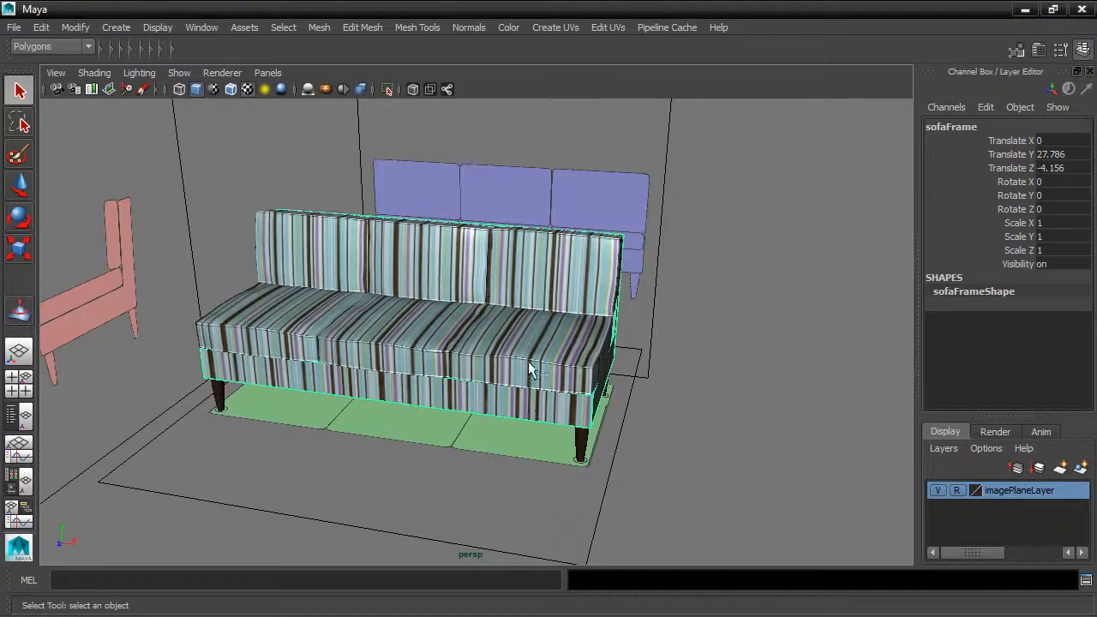
# Check the leftmost seat cushion's channels for remaining history and save the scene as another incremental version
pyautogui.click(532, 368)
pyautogui.click(277, 315)
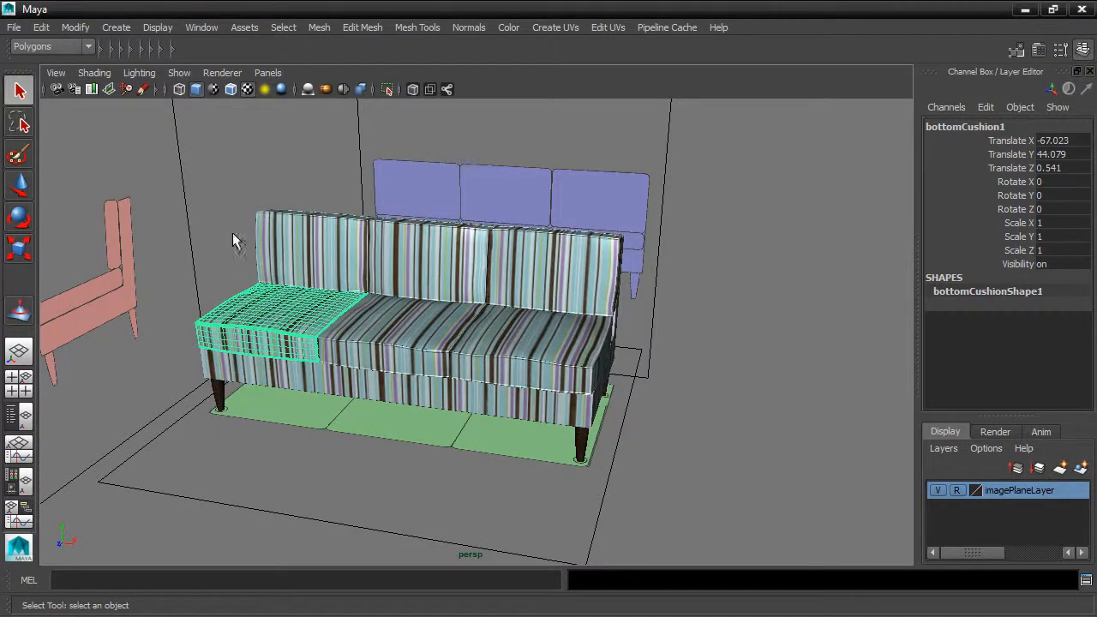
pyautogui.click(14, 28)
pyautogui.click(56, 119)
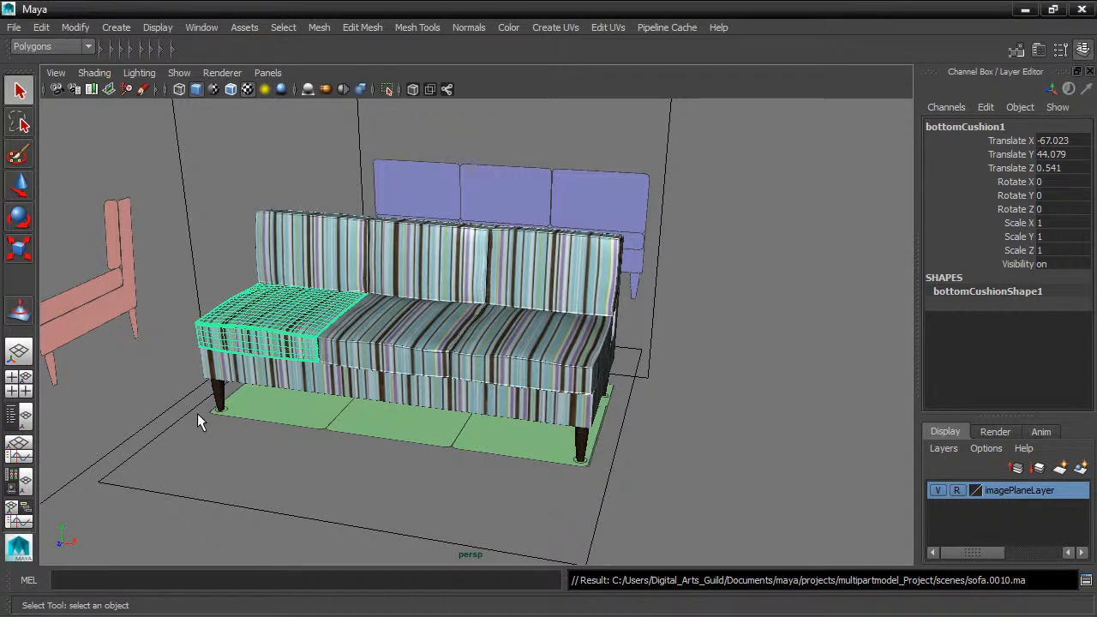
# Hide the imagePlaneLayer and display the grid in the perspective view
pyautogui.click(939, 490)
pyautogui.keyDown('alt'); pyautogui.moveTo(769, 439); pyautogui.dragTo(745, 443); pyautogui.keyUp('alt')
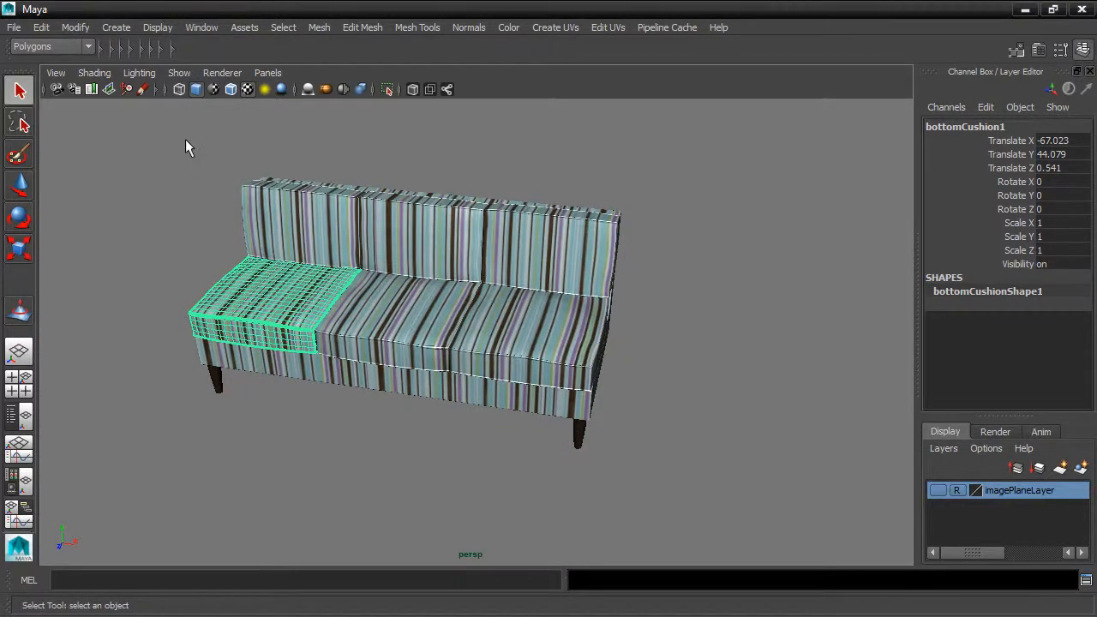
pyautogui.click(179, 73)
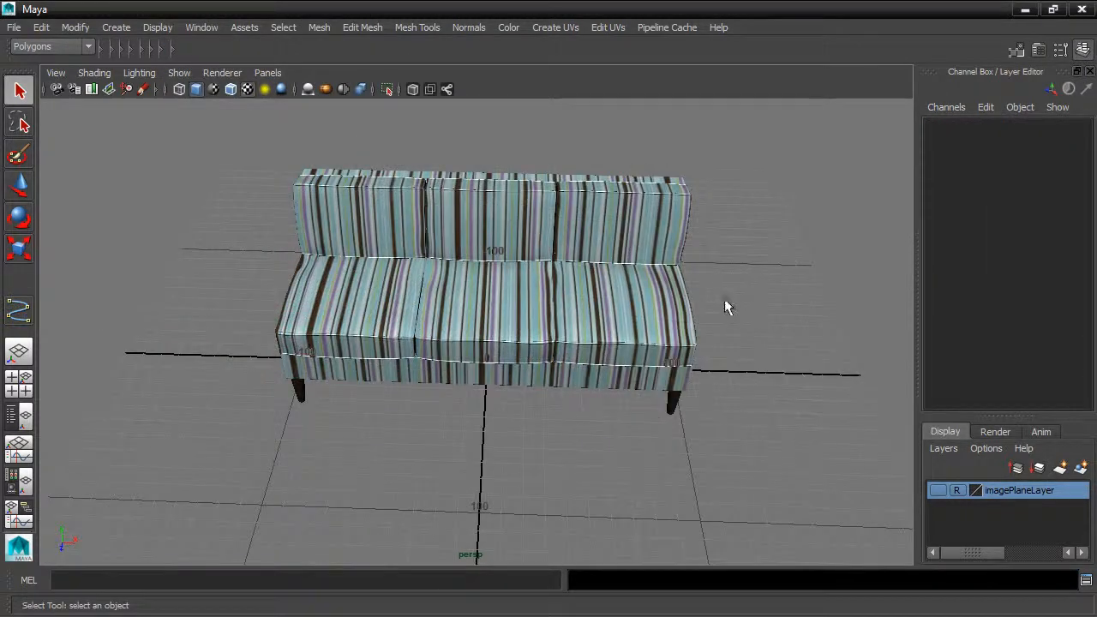
# Show the four-view layout with the whole sofa framed in the top view, and change the viewport background to light grey
pyautogui.press('space')
pyautogui.scroll(-10, 391, 253)
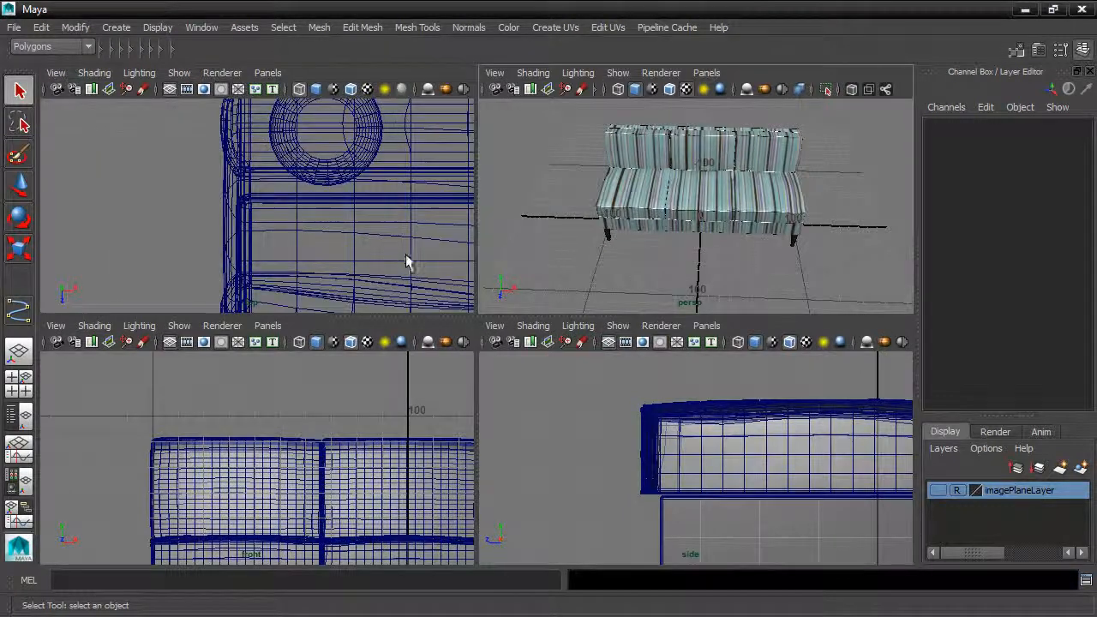
pyautogui.keyDown('alt'); pyautogui.moveTo(380, 251); pyautogui.dragTo(282, 269, button='middle'); pyautogui.keyUp('alt')
pyautogui.scroll(-3, 342, 238)
pyautogui.keyDown('alt'); pyautogui.moveTo(343, 238); pyautogui.dragTo(316, 215, button='middle'); pyautogui.keyUp('alt')
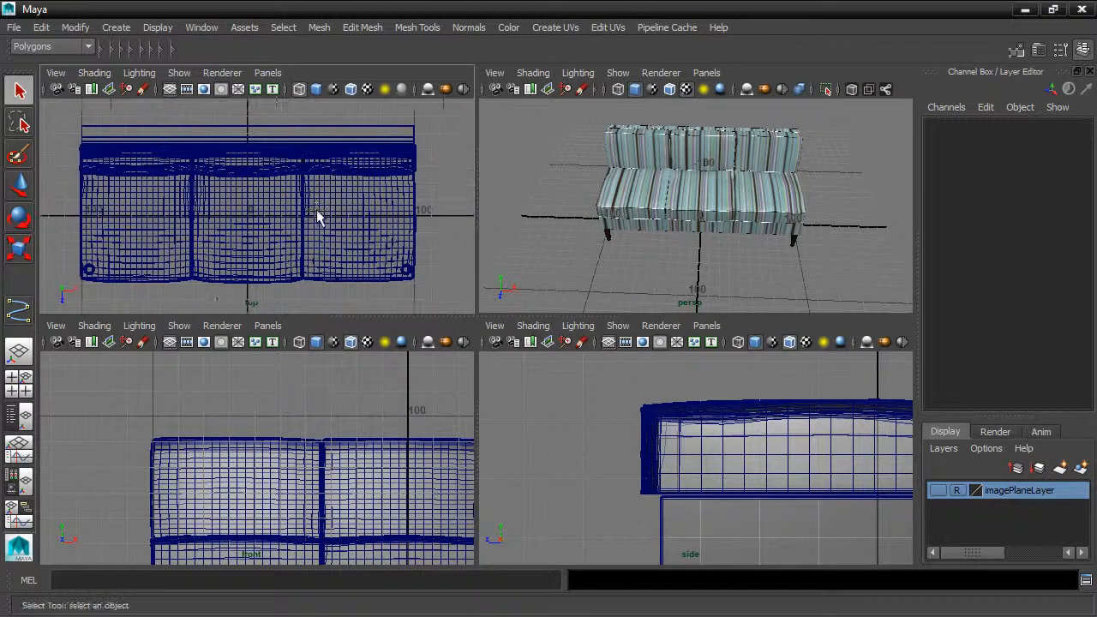
pyautogui.hotkey('alt', 'b')
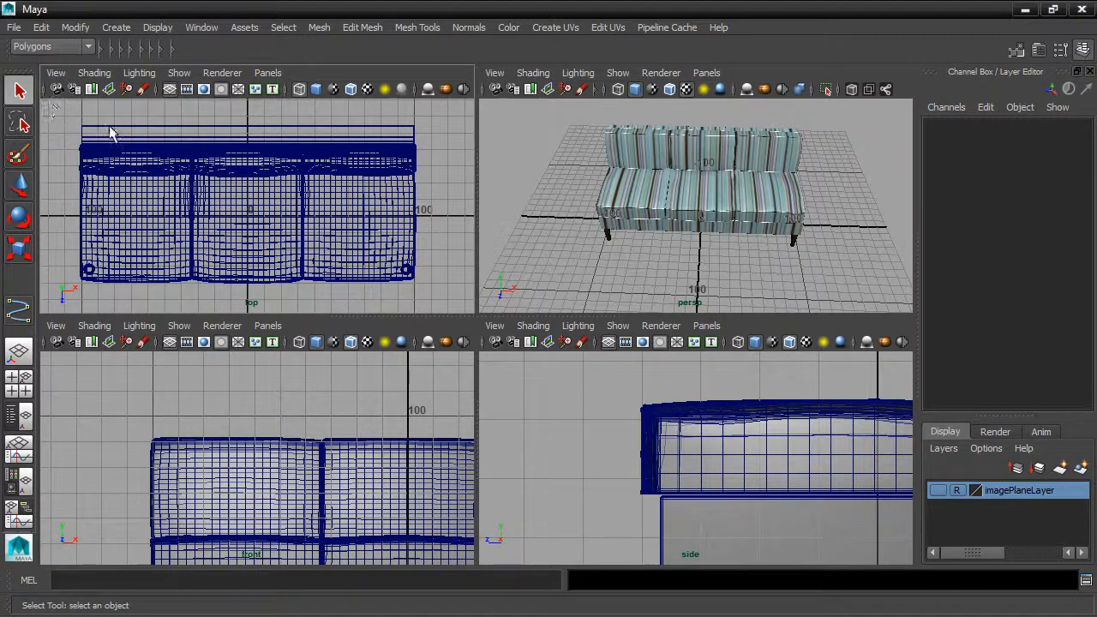
# Start the CV Curve Tool with its curve degree set to 1 Linear
pyautogui.click(116, 27)
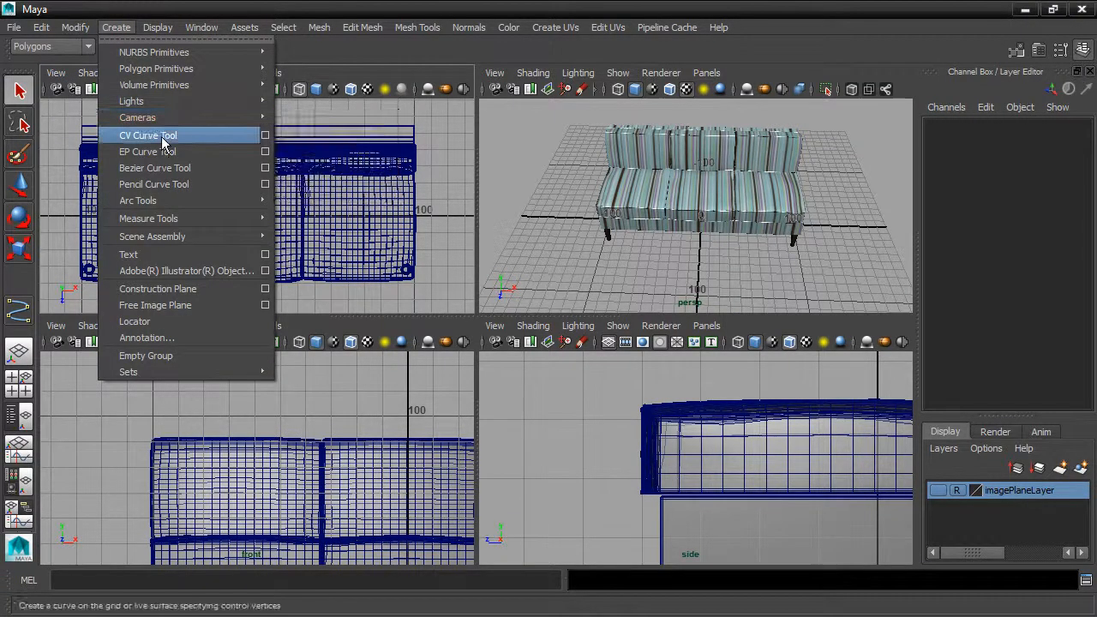
pyautogui.click(265, 135)
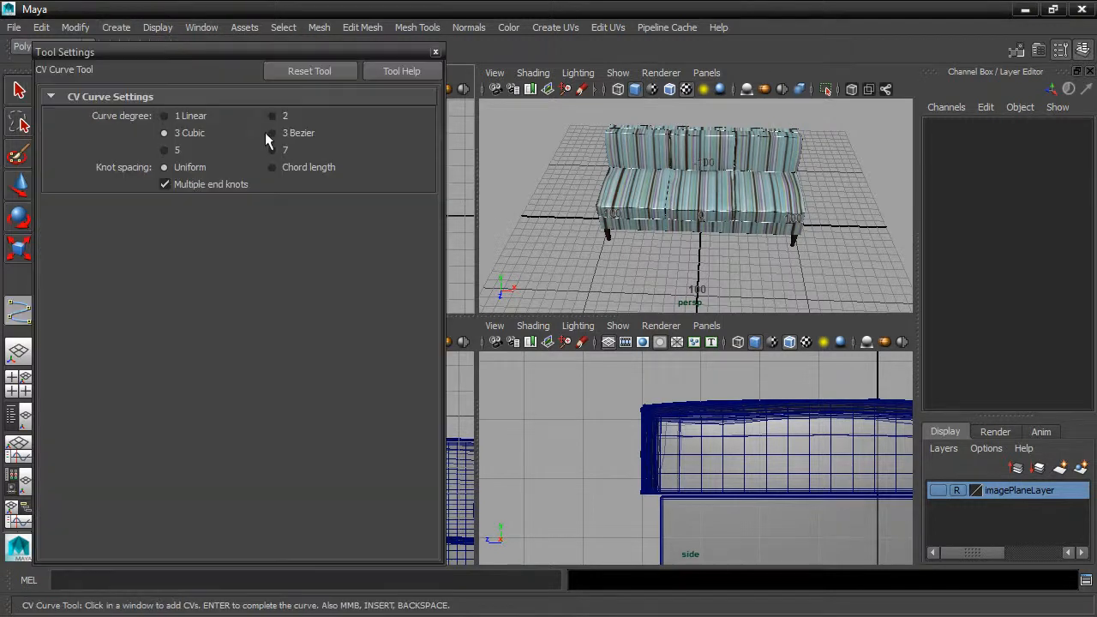
pyautogui.moveTo(195, 57); pyautogui.dragTo(537, 60)
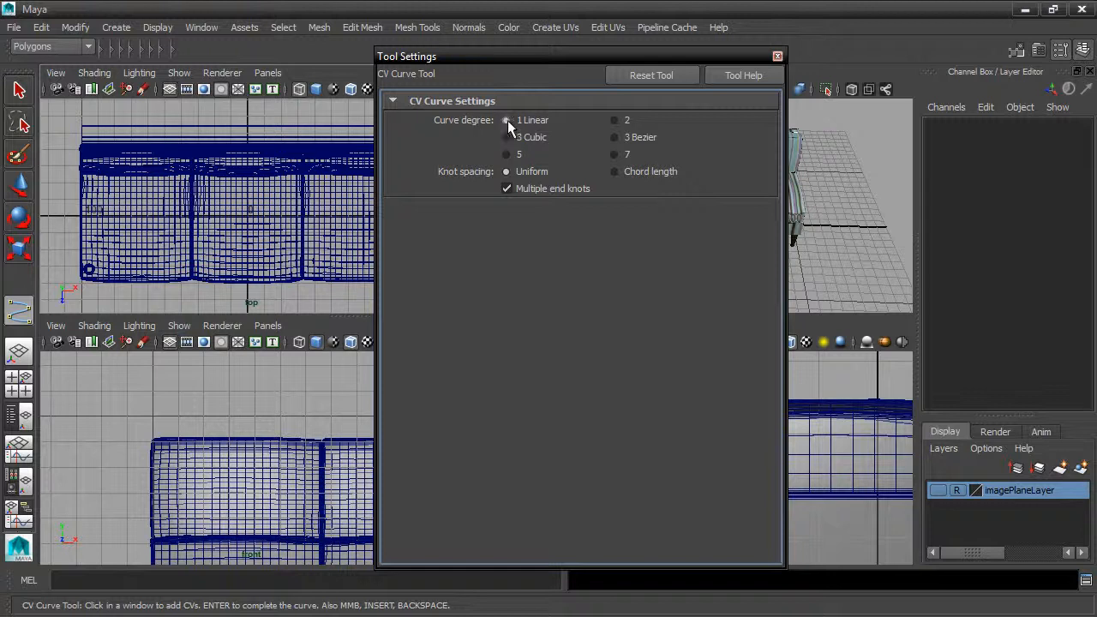
pyautogui.click(777, 55)
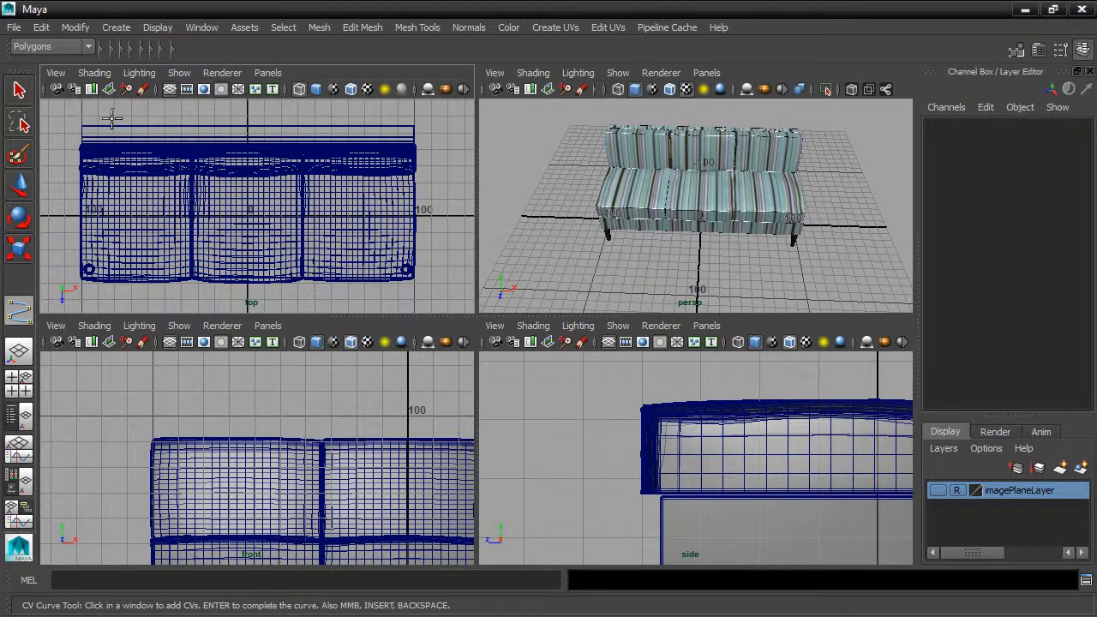
# Draw a grid-snapped rectangular curve around the sofa's footprint in the top view, placing four corner points
pyautogui.keyDown('alt'); pyautogui.moveTo(116, 113); pyautogui.dragTo(117, 118, button='middle'); pyautogui.keyUp('alt')
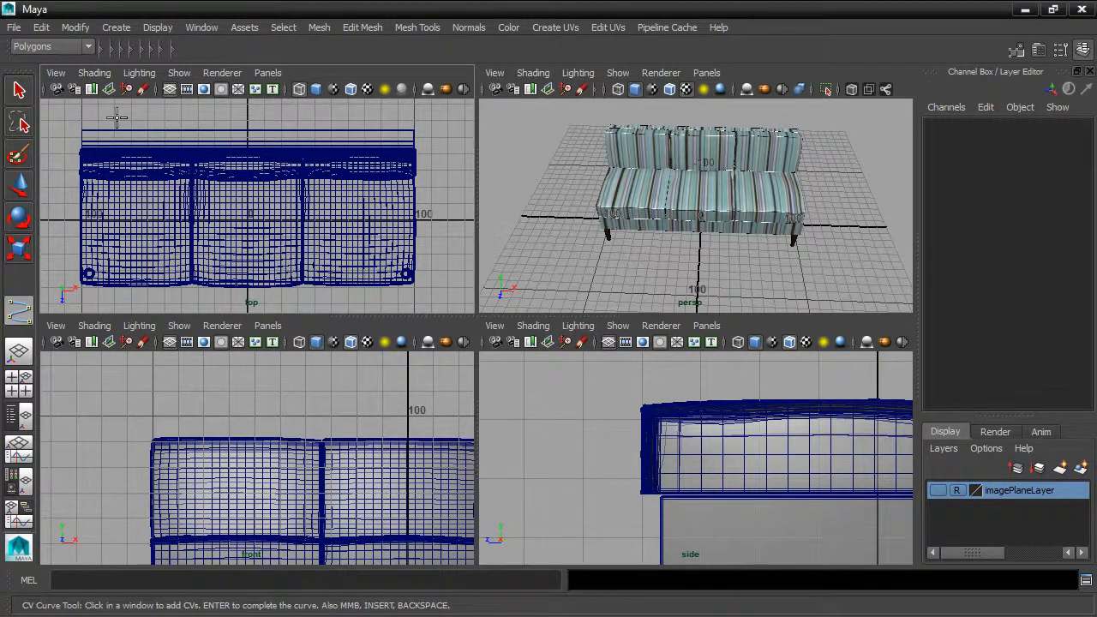
pyautogui.click(65, 102)
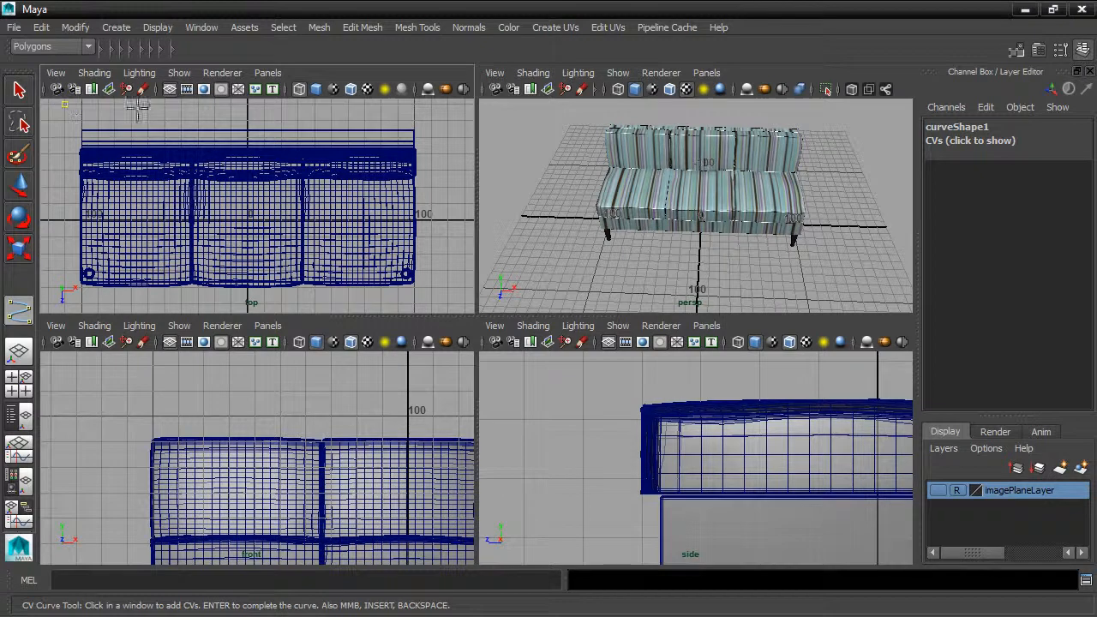
pyautogui.click(431, 104)
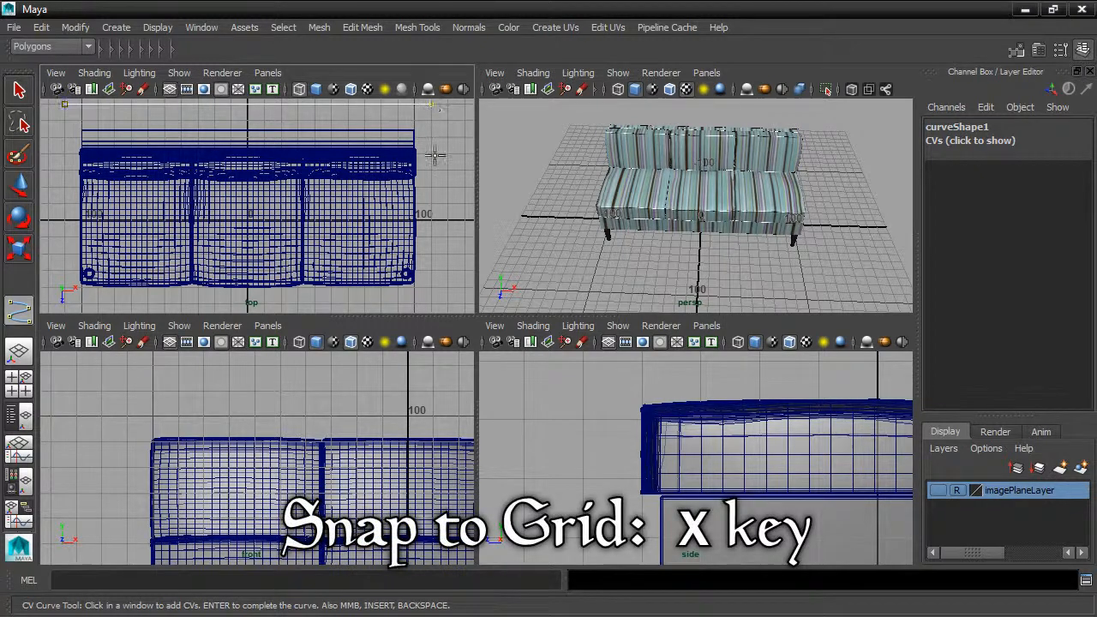
pyautogui.click(432, 302)
pyautogui.click(66, 302)
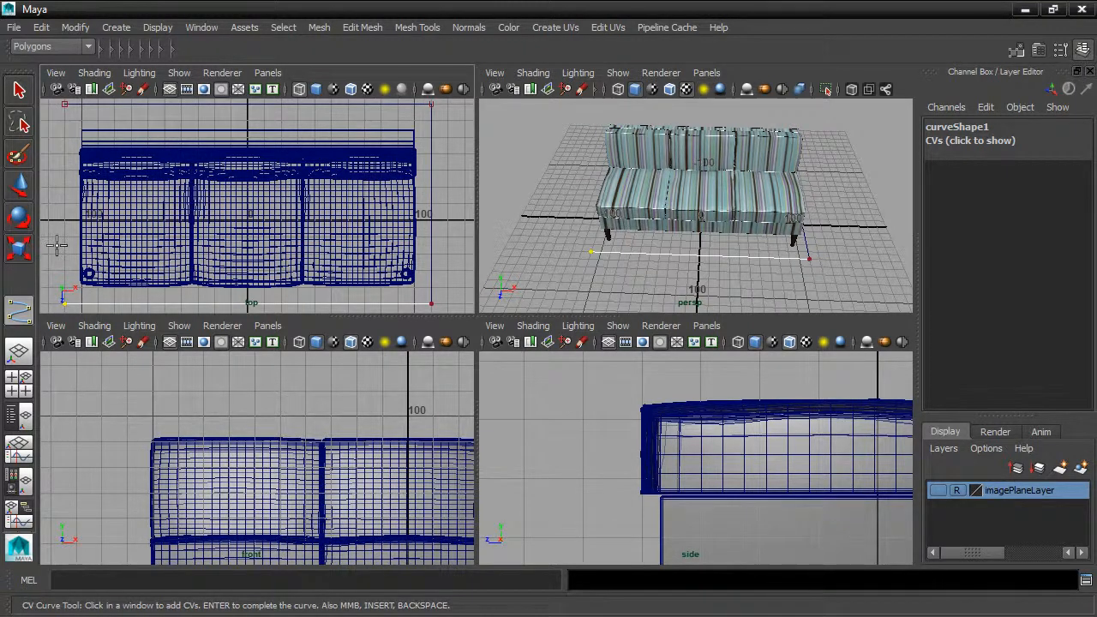
pyautogui.press('Return')
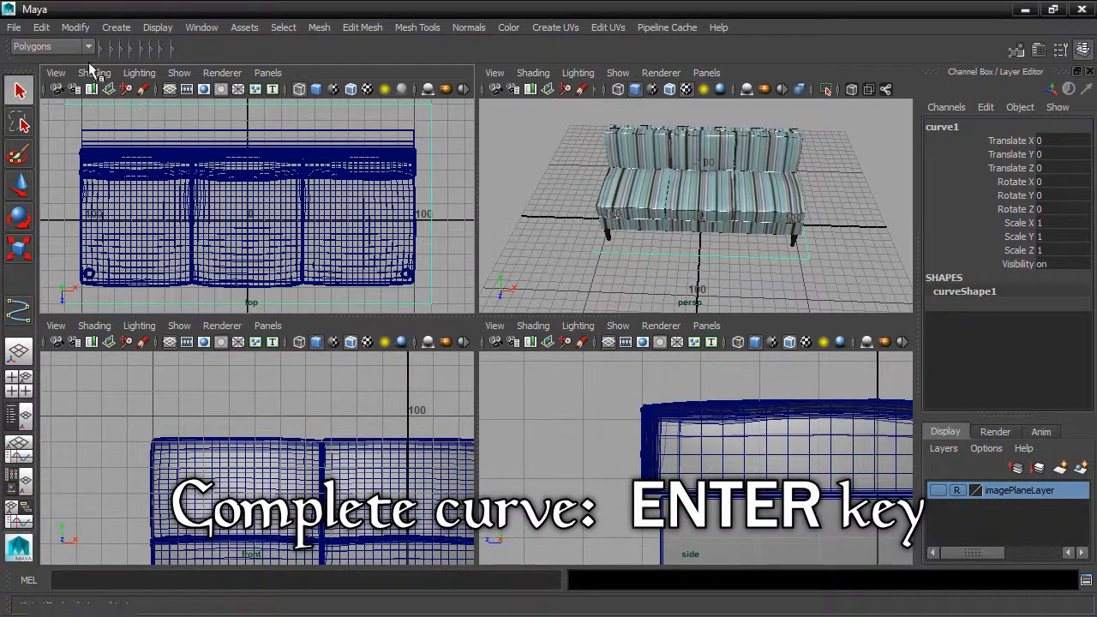
# Close the rectangular curve with Open/Close Curves from the Surfaces menu set
pyautogui.click(51, 46)
pyautogui.click(31, 84)
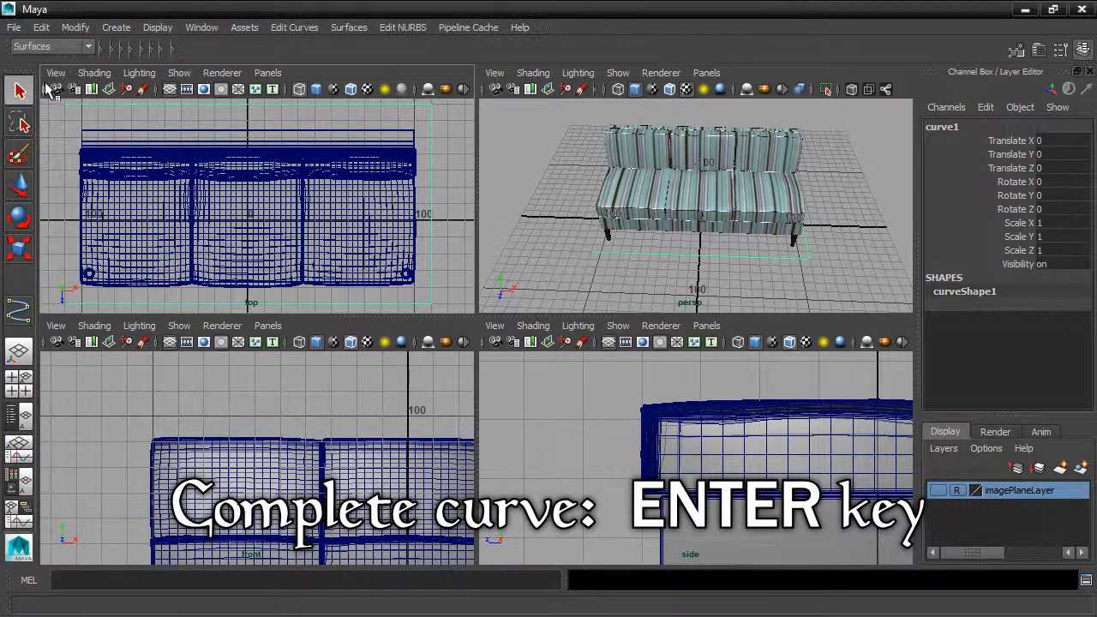
pyautogui.click(292, 29)
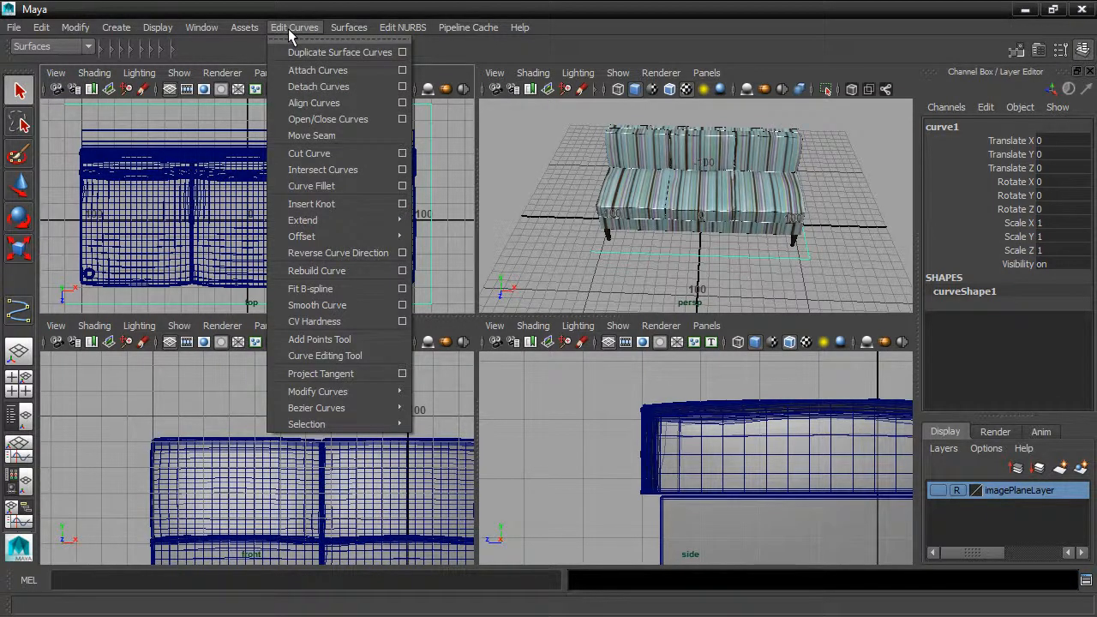
pyautogui.click(370, 119)
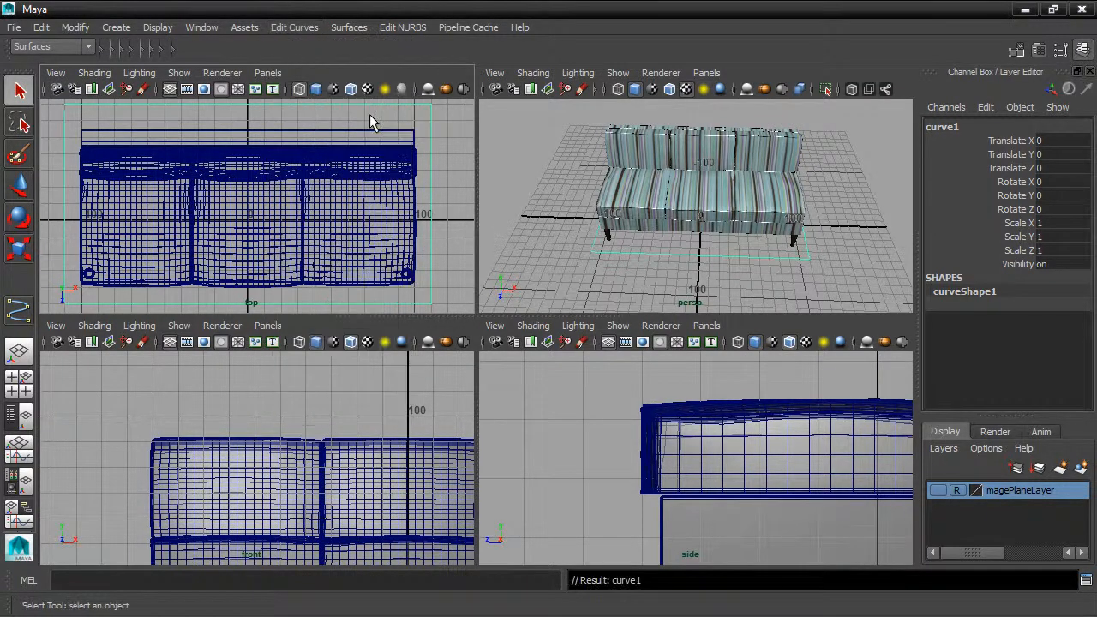
# Rename the closed rectangular curve as sofaMover
pyautogui.keyDown('alt'); pyautogui.moveTo(653, 213); pyautogui.dragTo(694, 192); pyautogui.keyUp('alt')
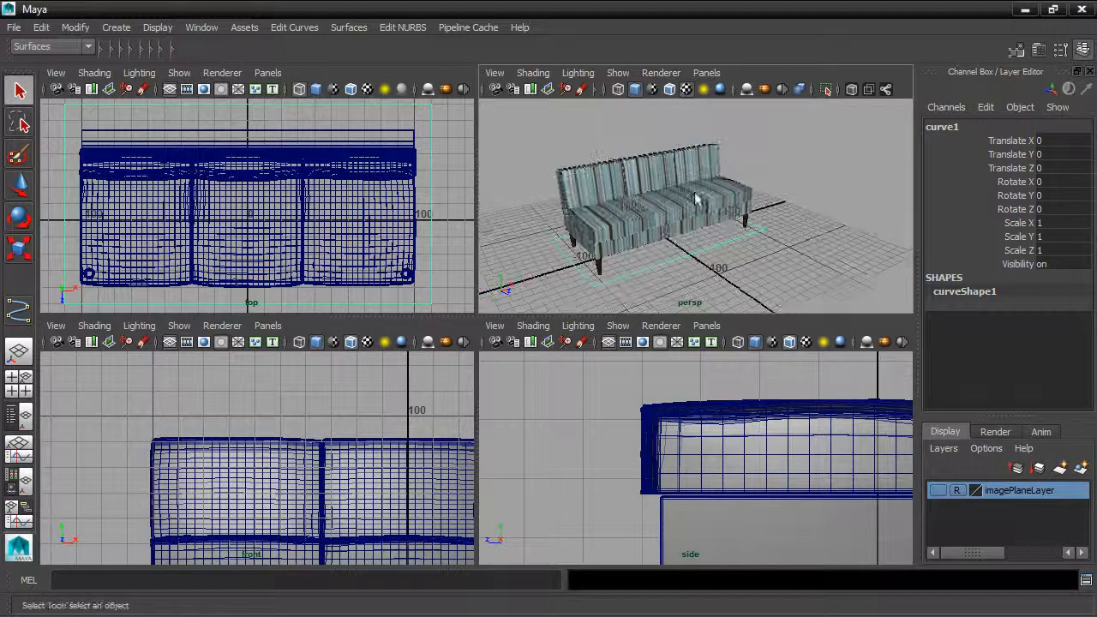
pyautogui.doubleClick(983, 126)
pyautogui.write('sofaMover')
pyautogui.press('Return')
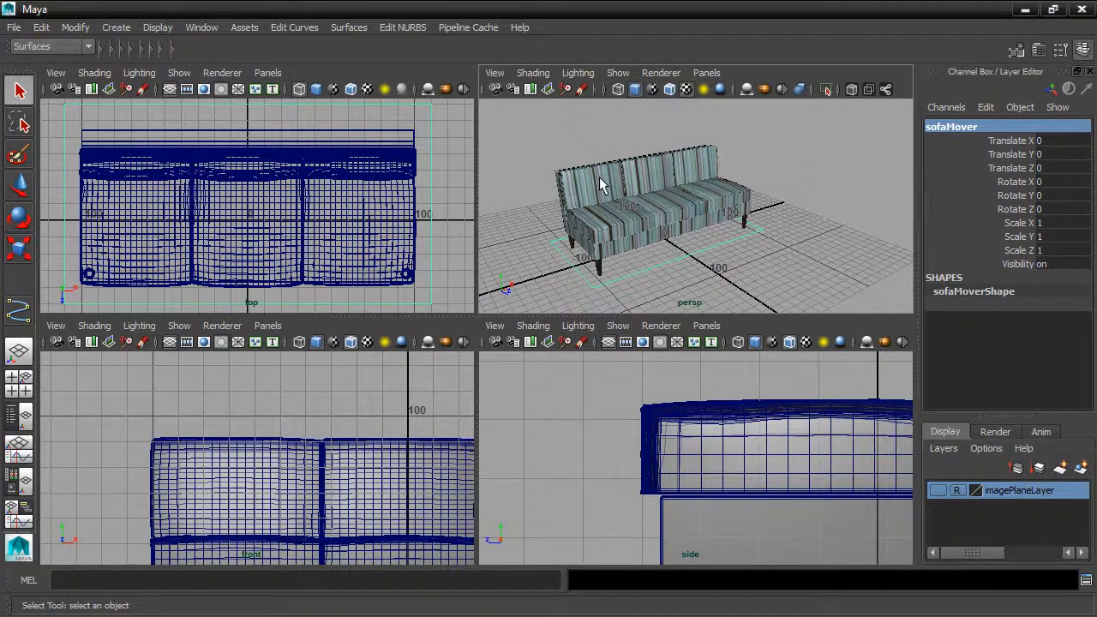
# Maximize the perspective view and inspect backCushion1's transform values and rotation manipulator
pyautogui.press('space')
pyautogui.click(583, 455)
pyautogui.press('e')
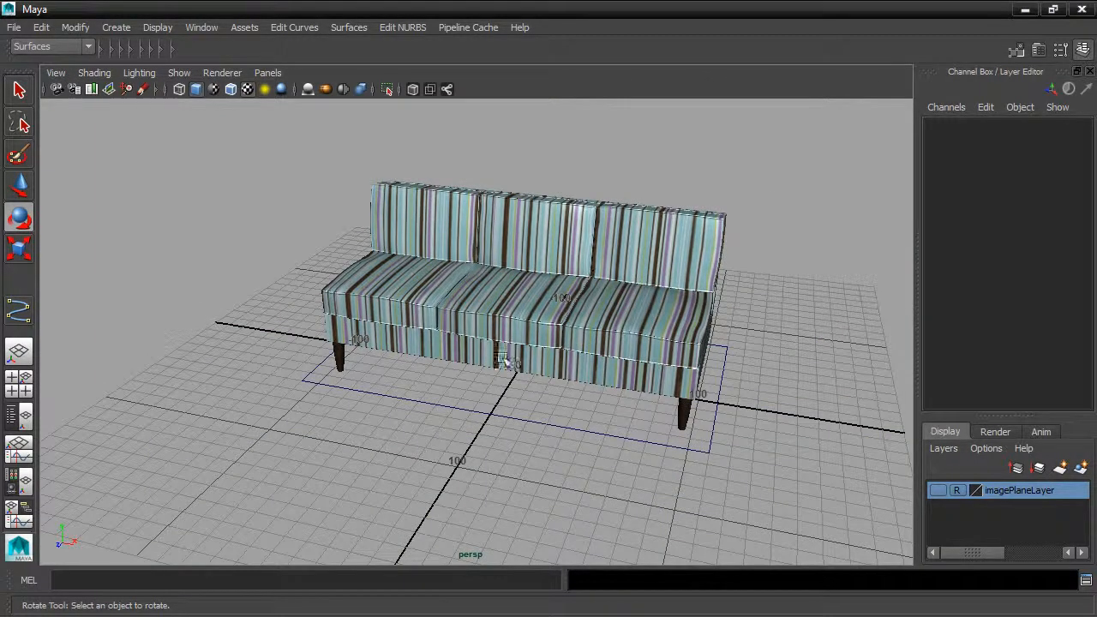
pyautogui.click(416, 230)
pyautogui.keyDown('alt'); pyautogui.moveTo(459, 276); pyautogui.dragTo(508, 290); pyautogui.keyUp('alt')
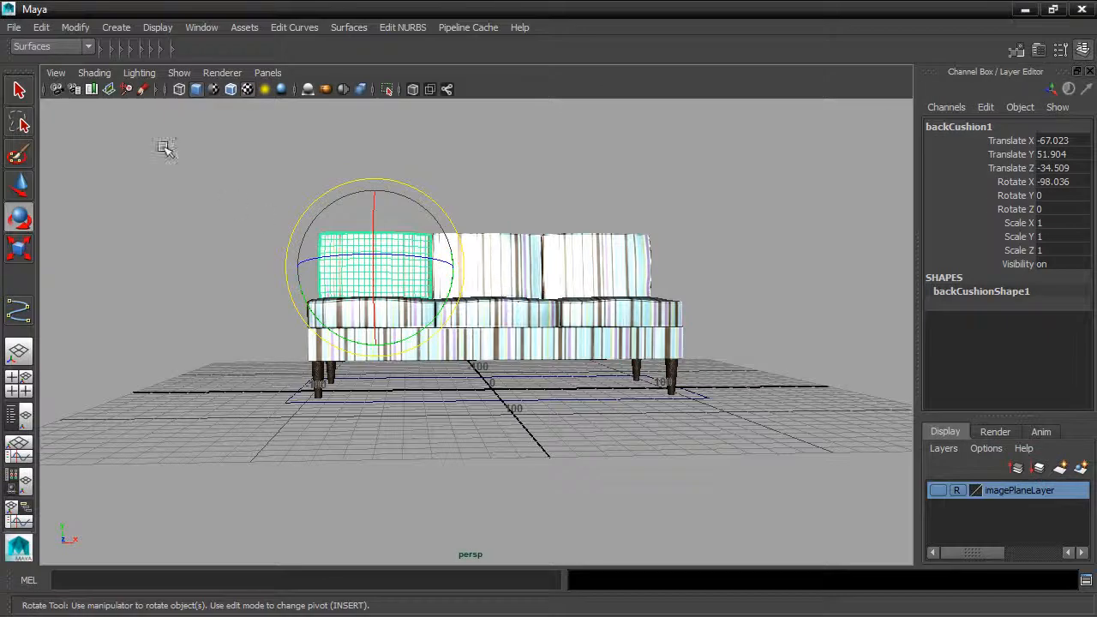
# Select all sofa parts without the mover curve and freeze their Translate, Rotate and Scale transformations, with Joint orient off
pyautogui.click(18, 89)
pyautogui.moveTo(235, 220); pyautogui.dragTo(769, 382)
pyautogui.keyDown('alt'); pyautogui.moveTo(769, 326); pyautogui.dragTo(720, 352); pyautogui.keyUp('alt')
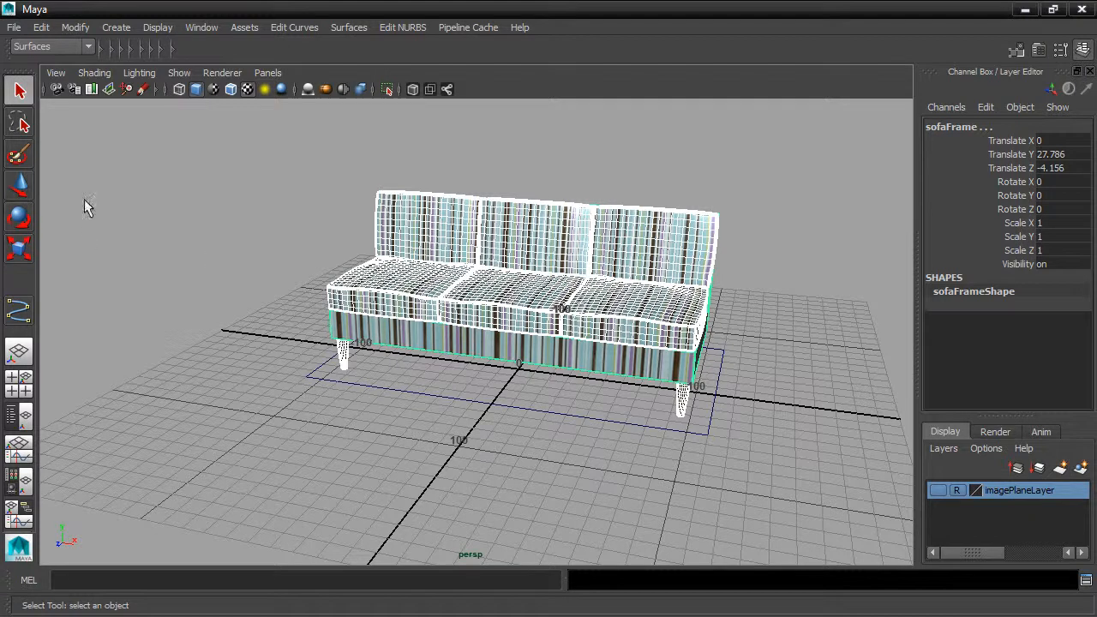
pyautogui.click(76, 27)
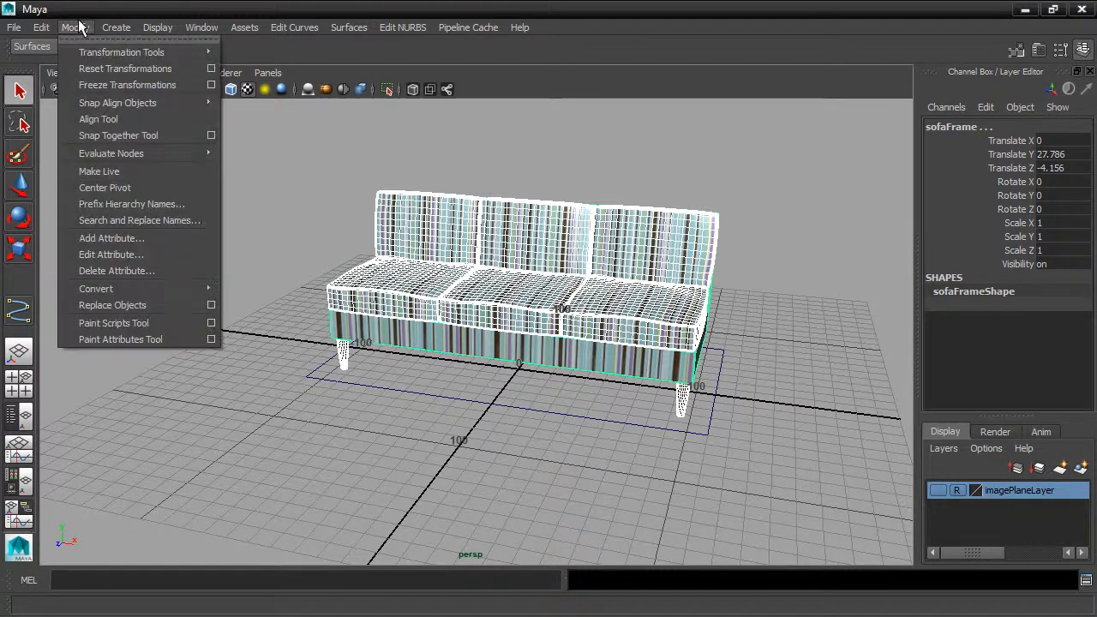
pyautogui.click(210, 86)
pyautogui.click(635, 110)
pyautogui.click(635, 125)
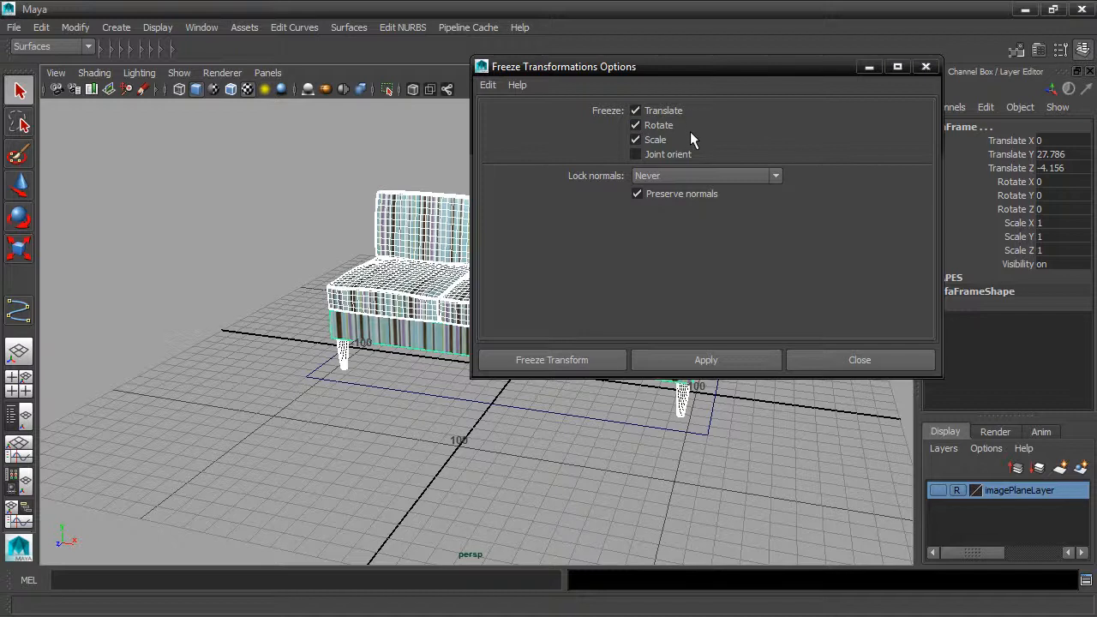
pyautogui.click(528, 361)
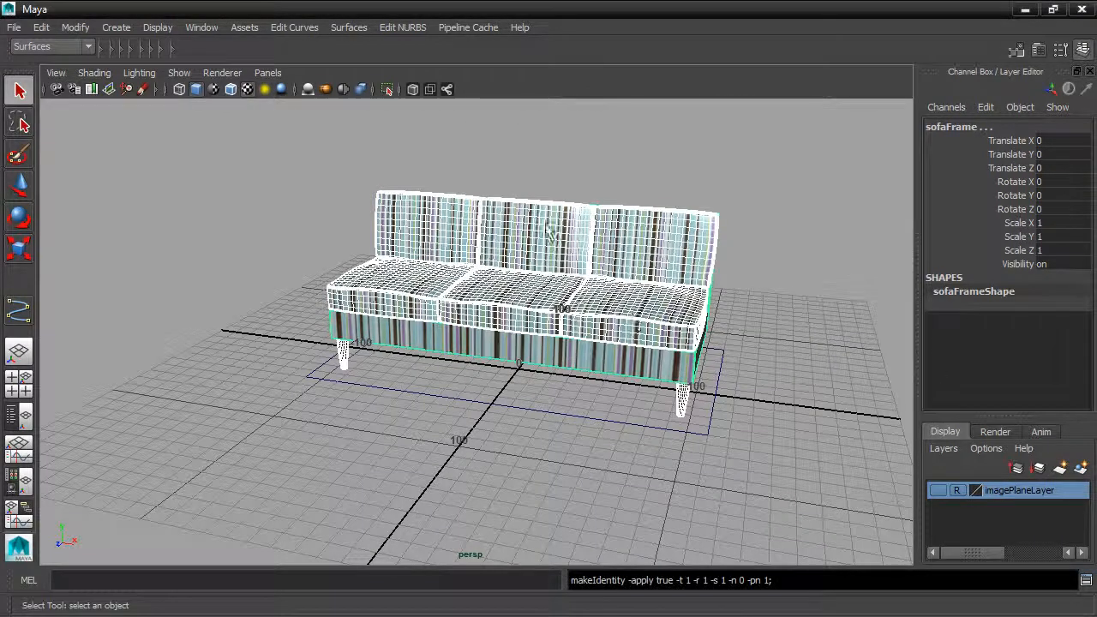
# Select the middle back cushion and backCushion3 in turn to check their translate, rotate and scale channels
pyautogui.click(586, 252)
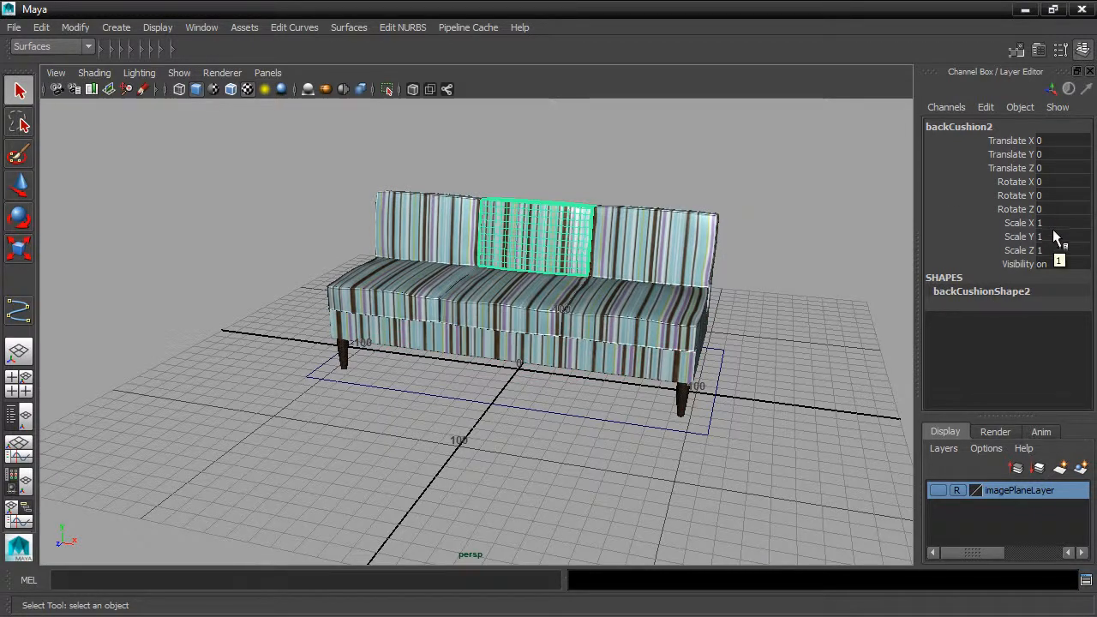
pyautogui.click(651, 248)
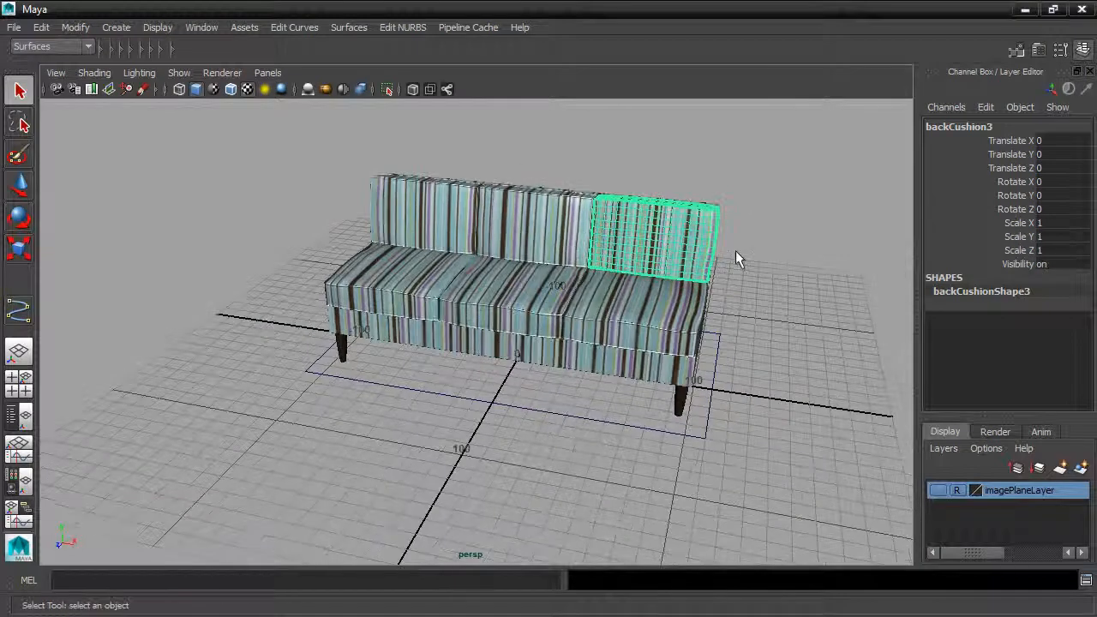
pyautogui.keyDown('alt'); pyautogui.moveTo(496, 210); pyautogui.dragTo(382, 230); pyautogui.keyUp('alt')
# Move backCushion1 sideways out of the sofa's backrest
pyautogui.click(442, 252)
pyautogui.press('w')
pyautogui.click(521, 255)
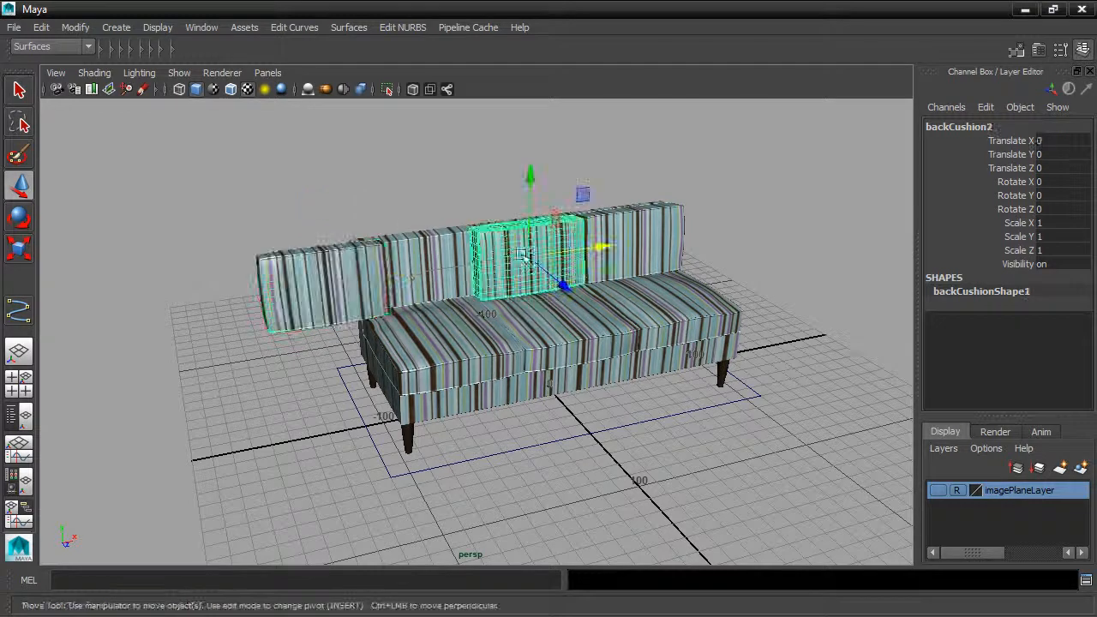
# Rotate the selected frame, cushions and sofaMover curve to about 22.6, -84 and 64.6 in X, Y and Z, and move them about -149 in Z
pyautogui.moveTo(628, 396); pyautogui.dragTo(684, 432)
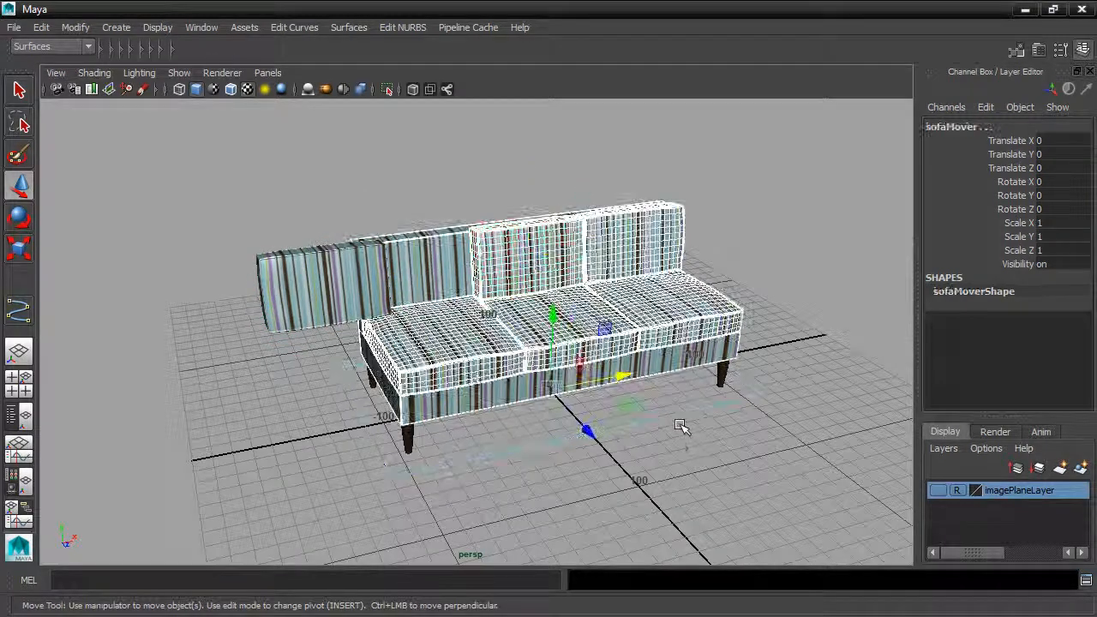
pyautogui.click(19, 217)
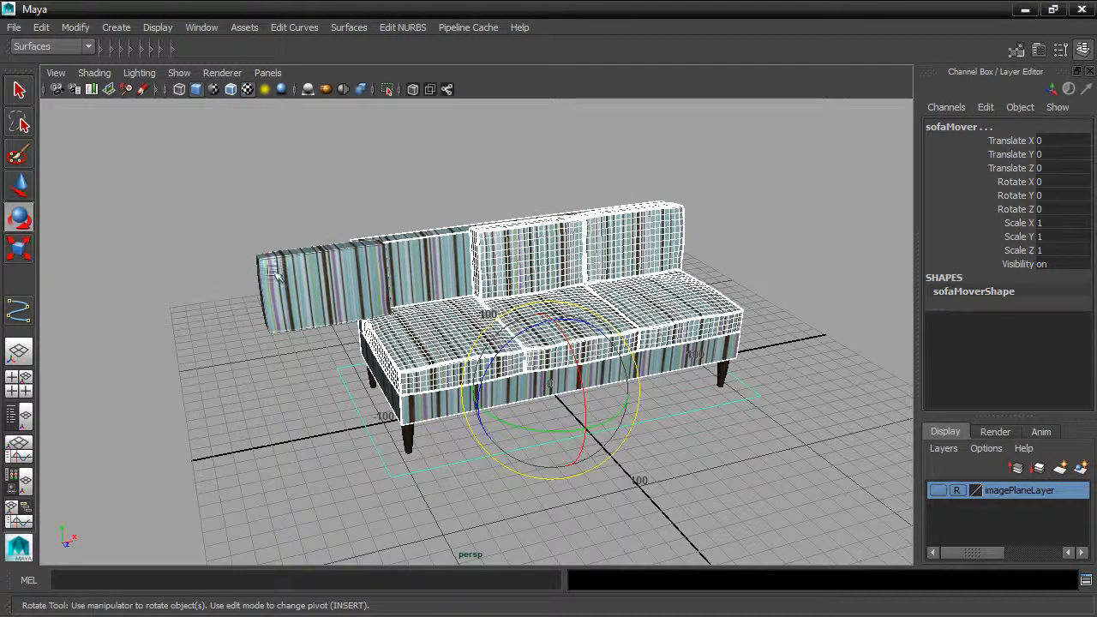
pyautogui.moveTo(547, 359); pyautogui.dragTo(490, 433)
pyautogui.press('w')
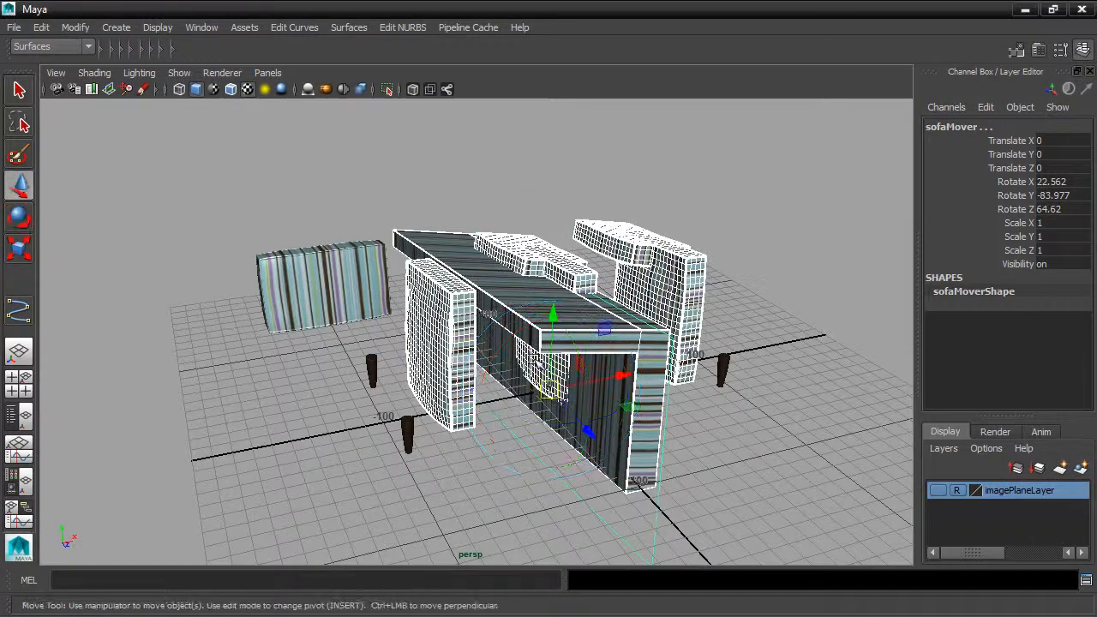
pyautogui.moveTo(587, 428); pyautogui.dragTo(495, 324)
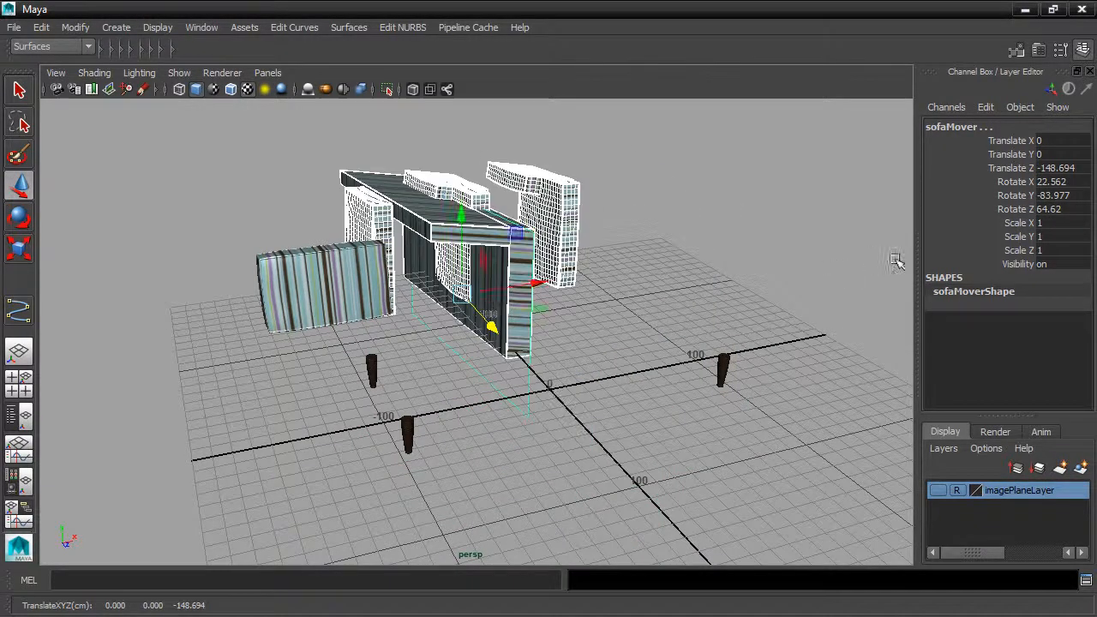
# Select the whole sofa with its sofaMover curve and reset all Translate and Rotate channels to 0
pyautogui.keyDown('alt'); pyautogui.moveTo(695, 244); pyautogui.dragTo(579, 224); pyautogui.keyUp('alt')
pyautogui.moveTo(221, 212); pyautogui.dragTo(867, 452)
pyautogui.moveTo(1049, 141); pyautogui.dragTo(1067, 210)
pyautogui.write('0')
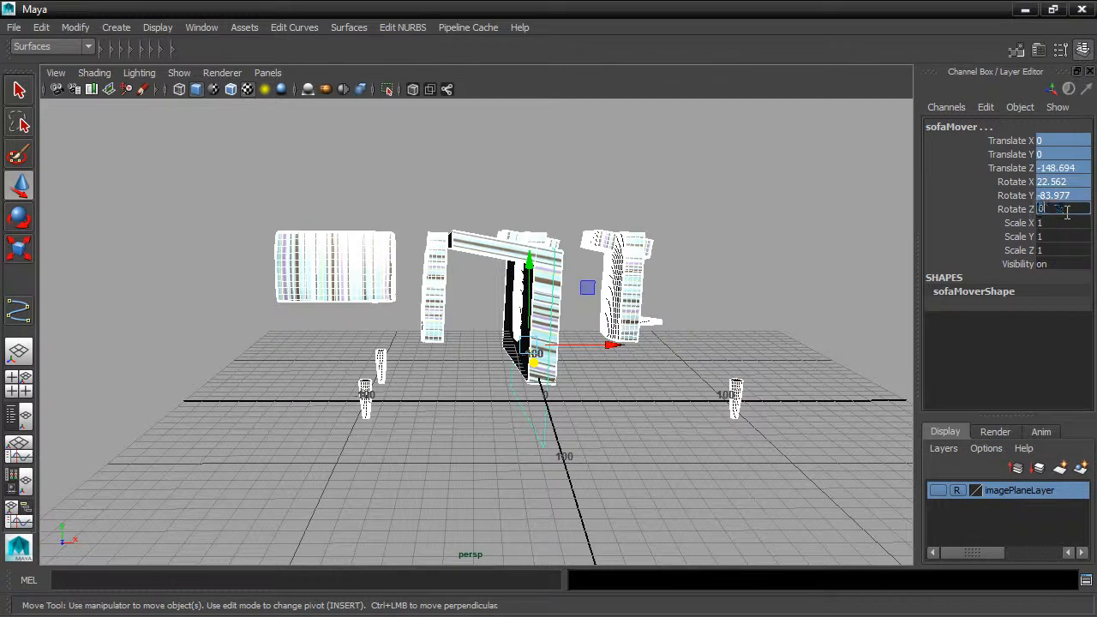
pyautogui.press('Return')
pyautogui.keyDown('alt'); pyautogui.moveTo(813, 213); pyautogui.dragTo(690, 228); pyautogui.keyUp('alt')
pyautogui.click(779, 282)
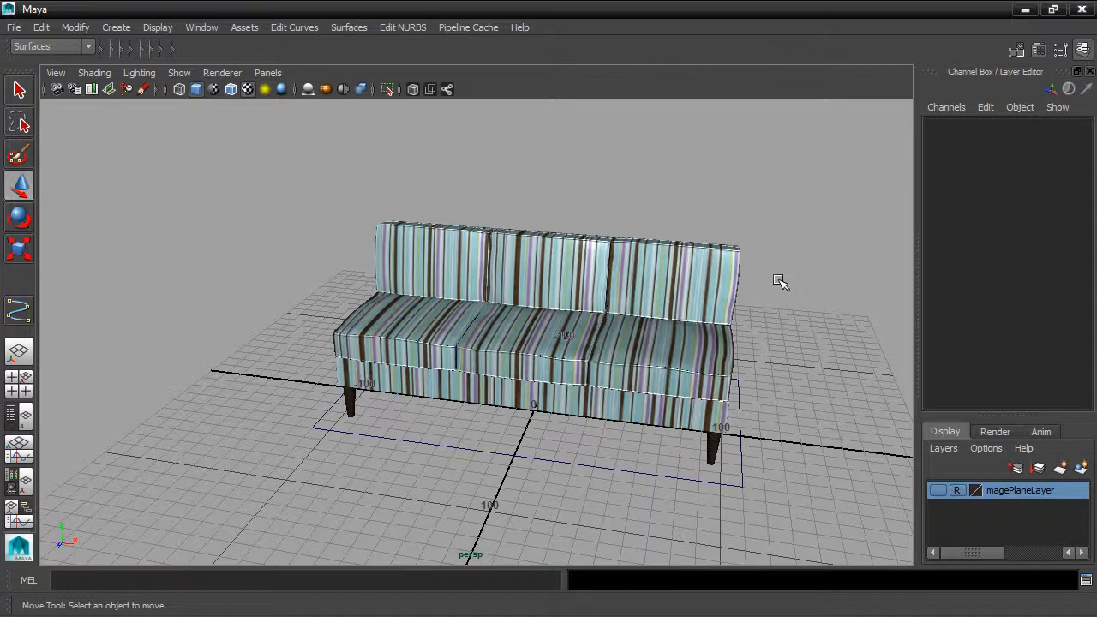
# Open the Outliner and reorder backCushion3 so it sits between bottomCushion2 and backCushion1
pyautogui.click(214, 29)
pyautogui.click(241, 153)
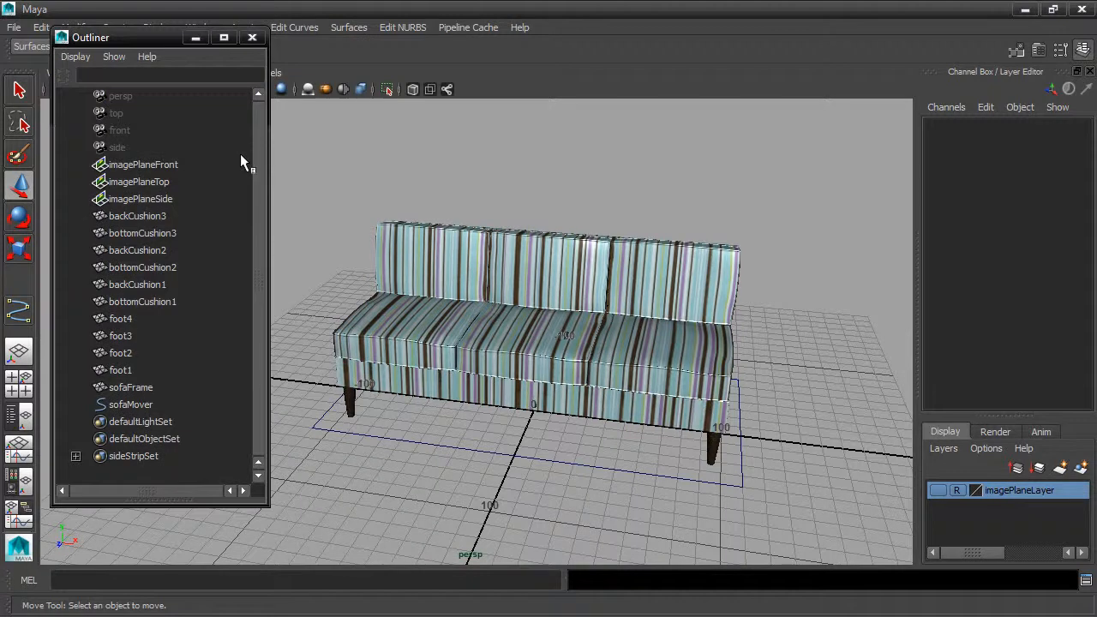
pyautogui.click(129, 216)
pyautogui.moveTo(142, 254); pyautogui.dragTo(229, 282, button='middle')
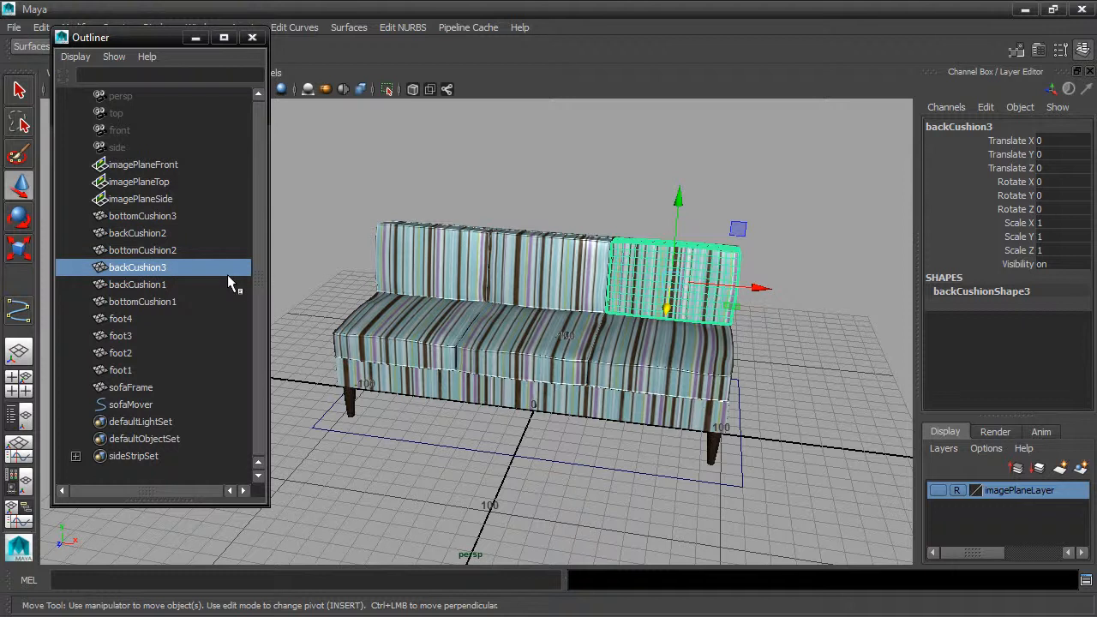
# Parent backCushion3, and then all the remaining cushions, feet and sofaFrame, under the sofaMover curve in the Outliner
pyautogui.moveTo(126, 272); pyautogui.dragTo(195, 410, button='middle')
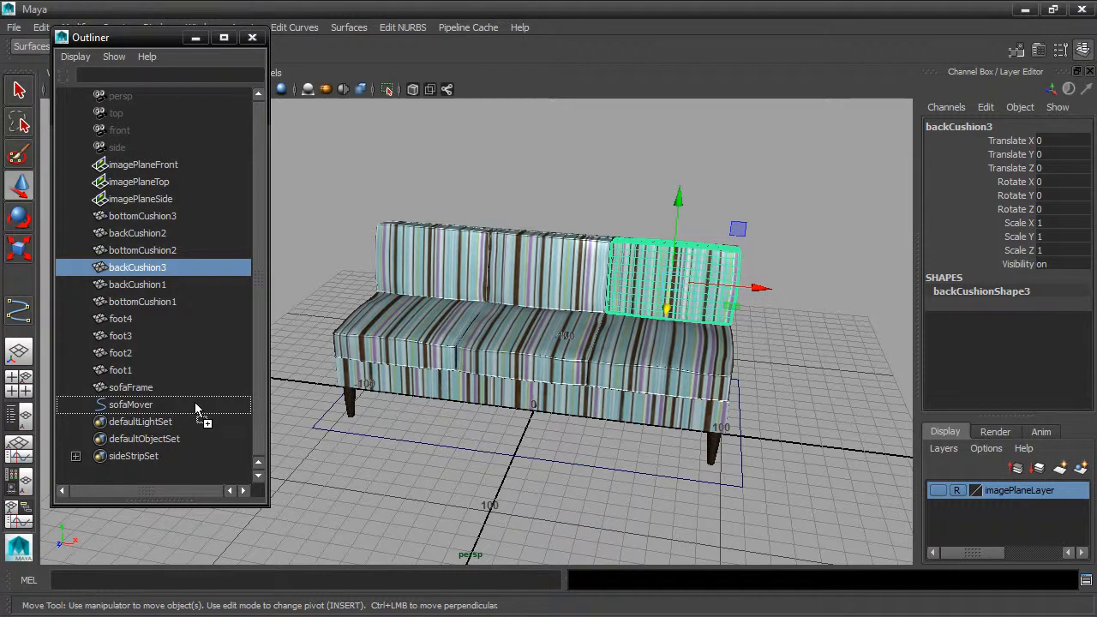
pyautogui.moveTo(195, 410); pyautogui.dragTo(195, 410, button='middle')
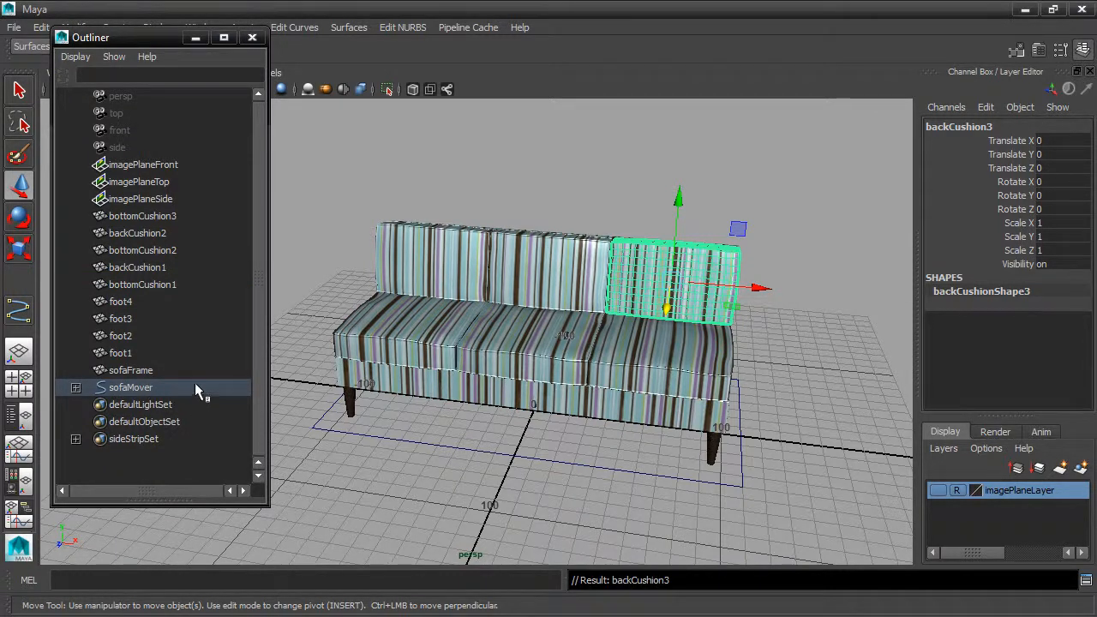
pyautogui.click(75, 387)
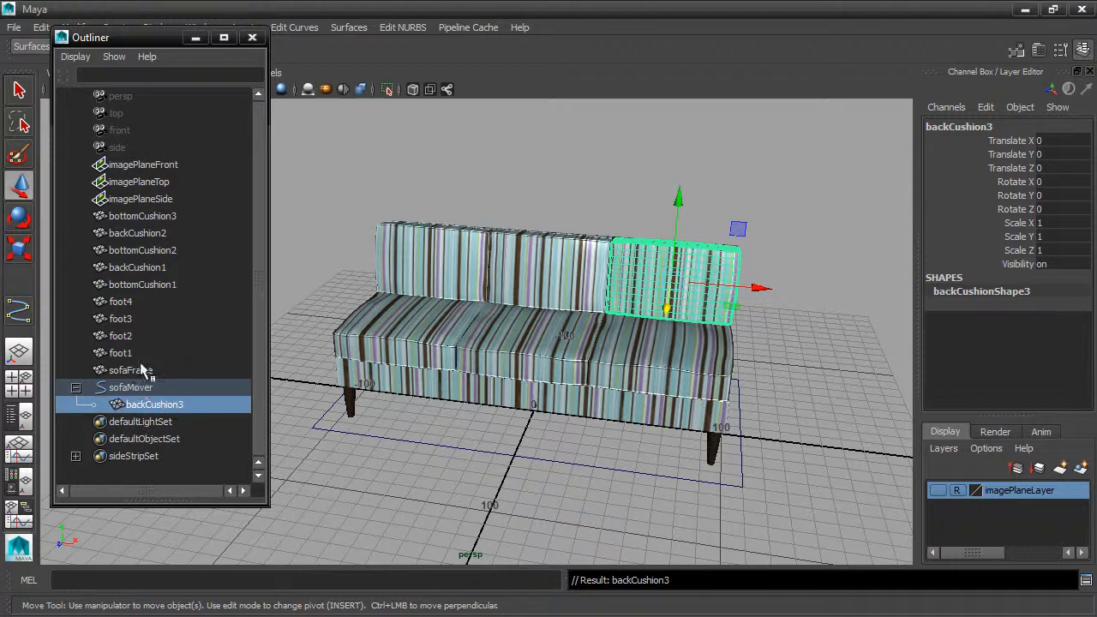
pyautogui.moveTo(133, 216); pyautogui.dragTo(133, 369)
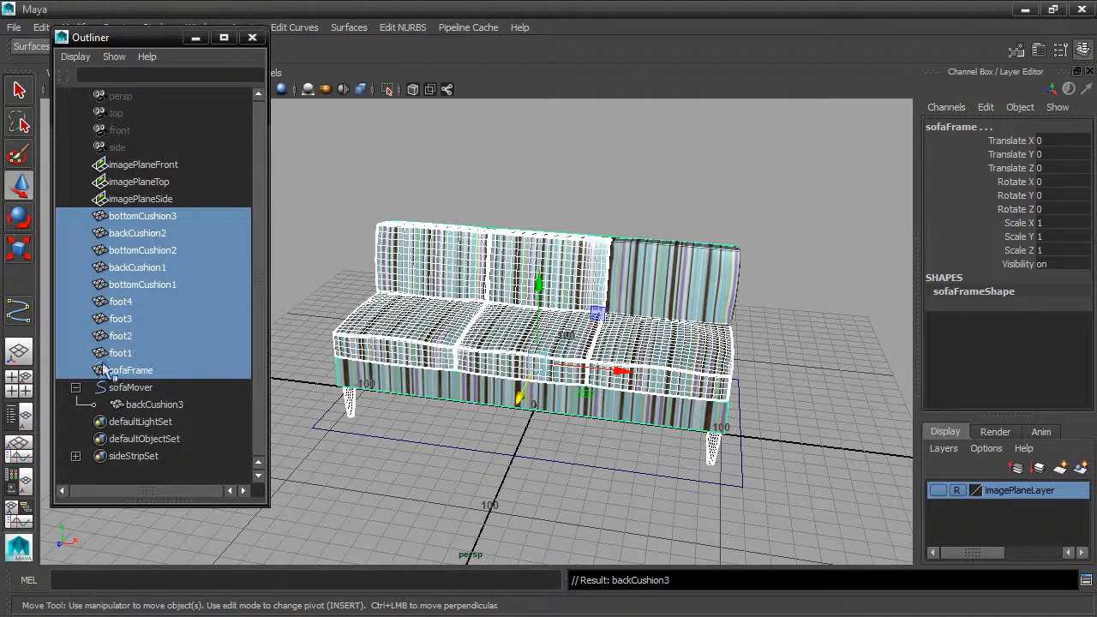
pyautogui.moveTo(99, 374); pyautogui.dragTo(160, 386, button='middle')
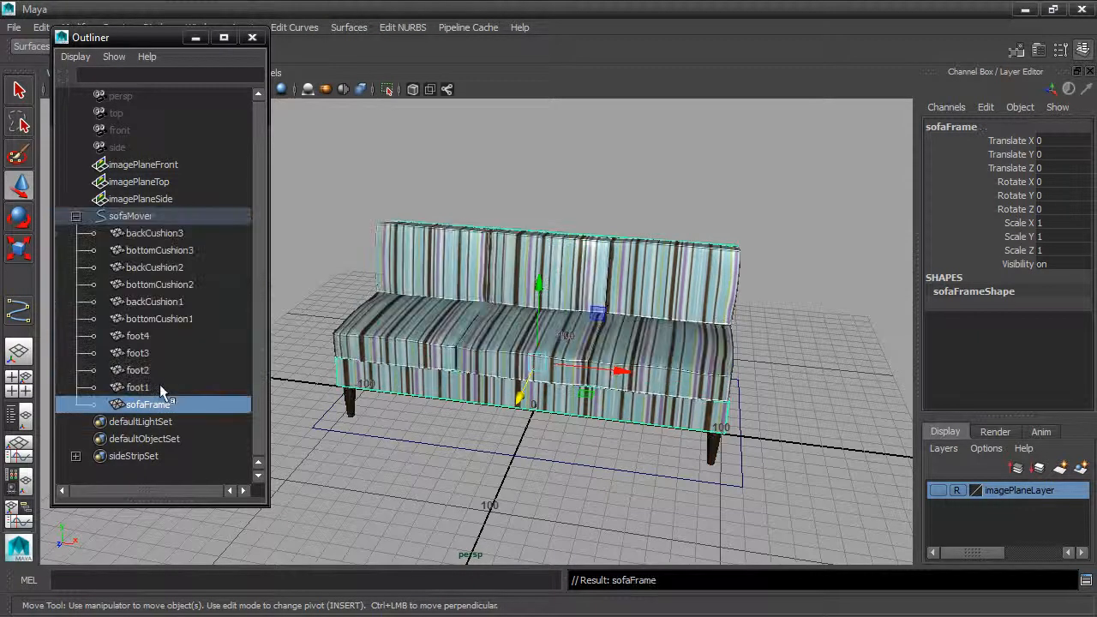
# Select sofaMover and test the hierarchy by moving it about 19 in X and rotating it about -25 degrees in Y
pyautogui.click(124, 218)
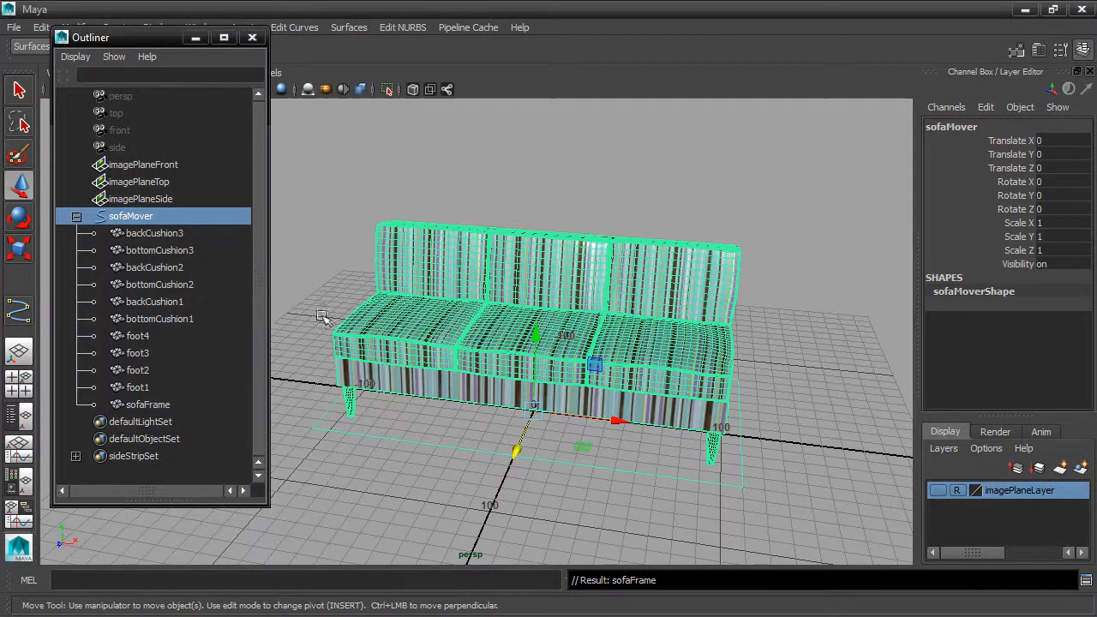
pyautogui.moveTo(617, 425); pyautogui.dragTo(651, 420)
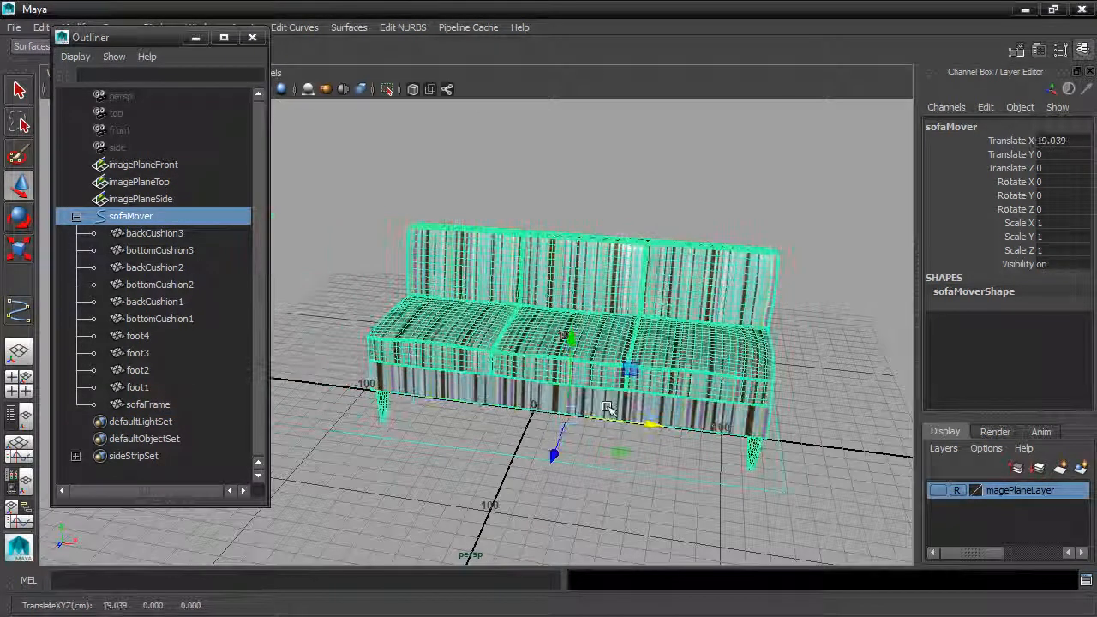
pyautogui.click(21, 219)
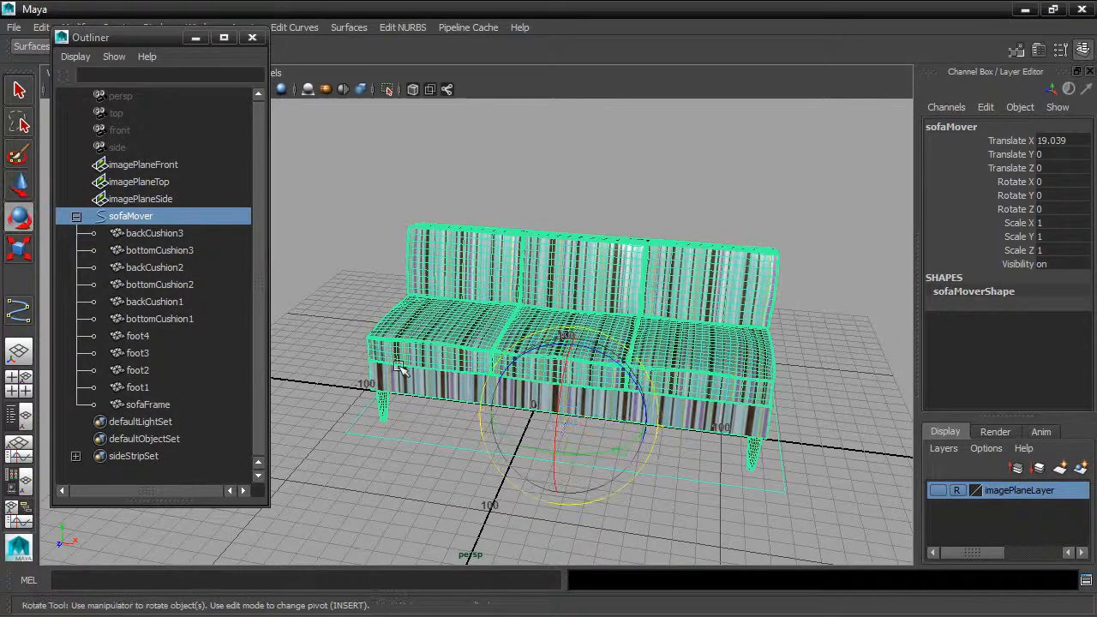
pyautogui.moveTo(568, 448); pyautogui.dragTo(523, 448)
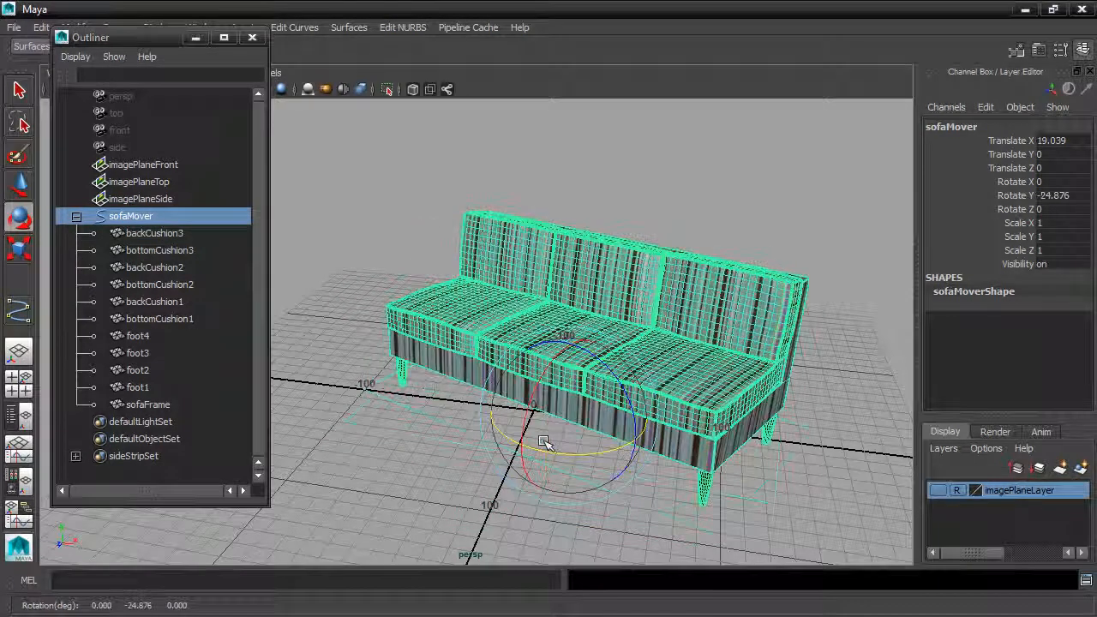
# Reset sofaMover's Translate and Rotate channels to 0, close the Outliner and save the scene
pyautogui.moveTo(1059, 142); pyautogui.dragTo(1059, 210)
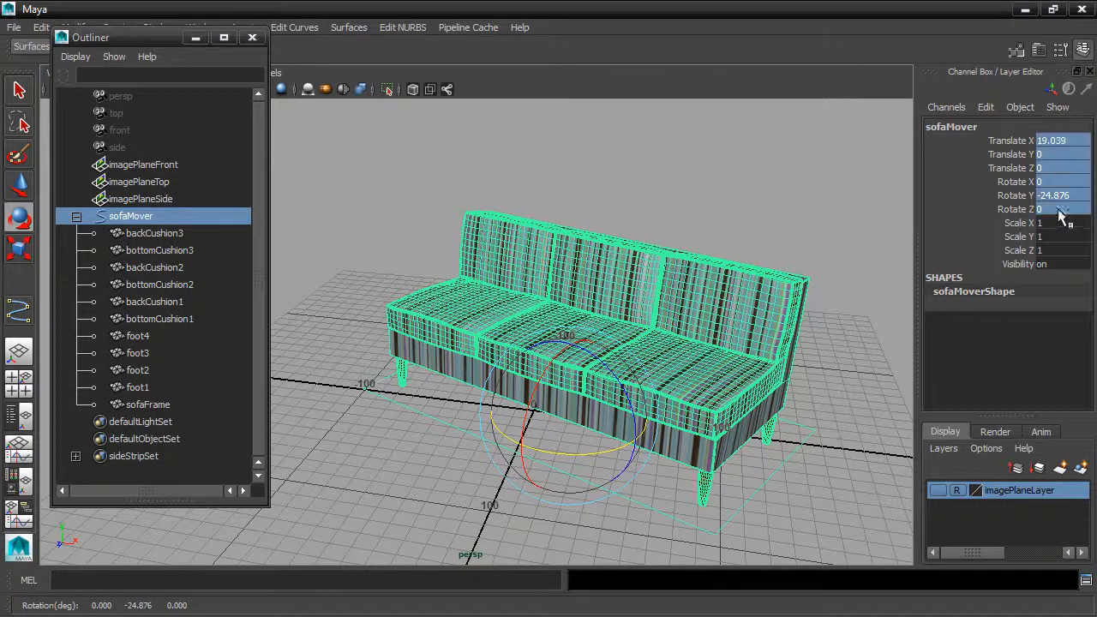
pyautogui.write('0')
pyautogui.press('Return')
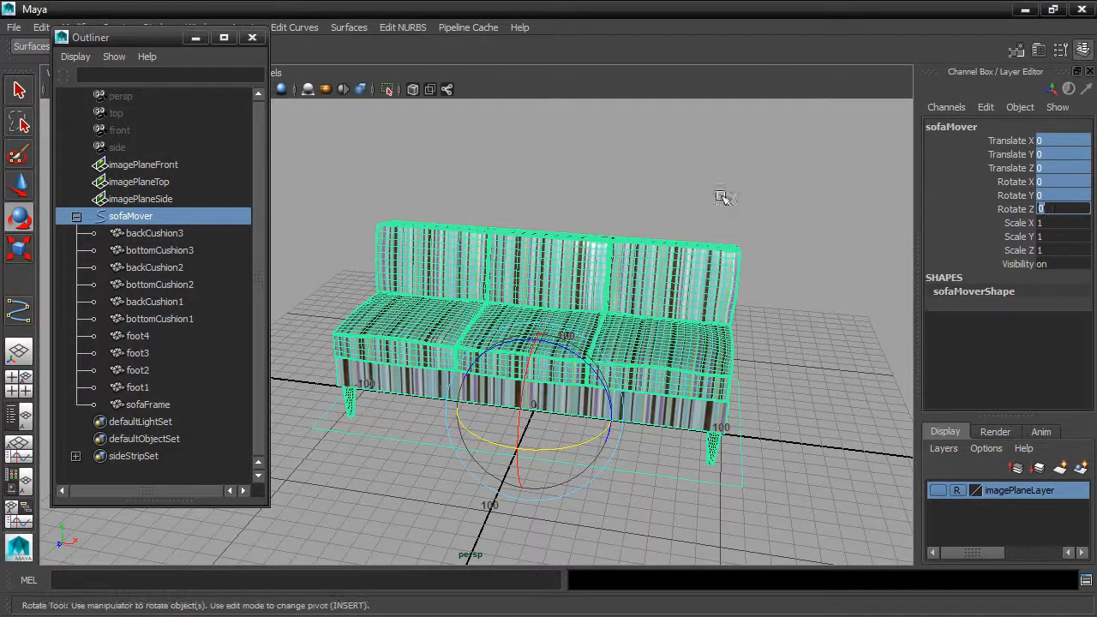
pyautogui.click(252, 38)
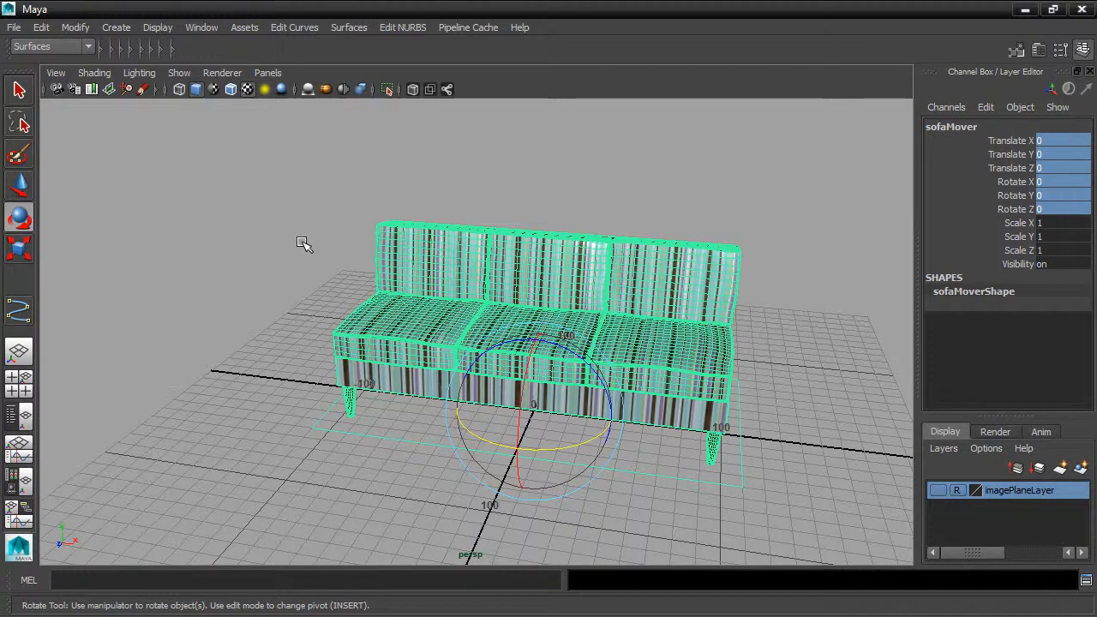
pyautogui.hotkey('ctrl', 's')
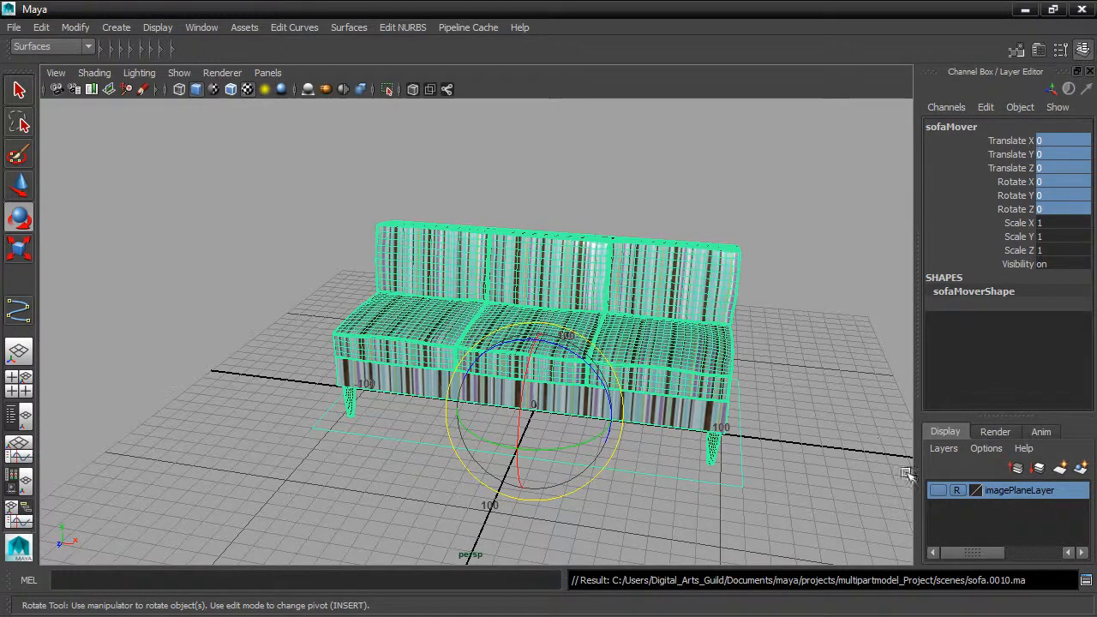
# Turn on the visibility of imagePlaneLayer and view the sofa together with its reference image planes
pyautogui.click(937, 490)
pyautogui.keyDown('alt'); pyautogui.moveTo(774, 397); pyautogui.dragTo(744, 413); pyautogui.keyUp('alt')
pyautogui.keyDown('alt'); pyautogui.moveTo(769, 415); pyautogui.dragTo(754, 384, button='middle'); pyautogui.keyUp('alt')
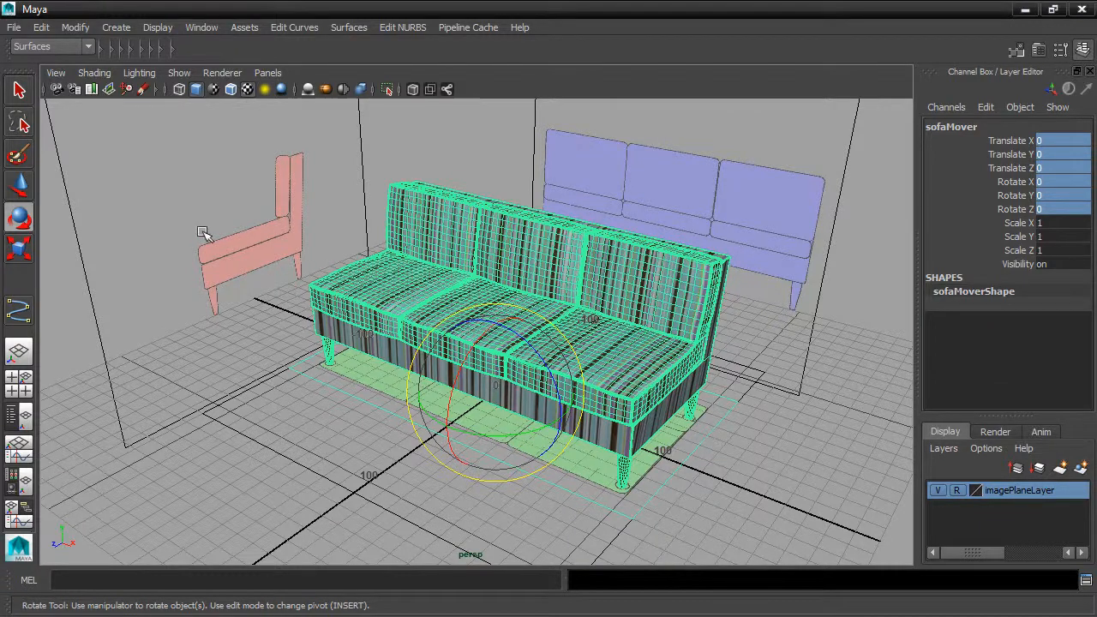
# Export the selected sofaMover hierarchy as a Maya ASCII file named sofa_asset.0010.ma in the project's scenes folder
pyautogui.click(14, 28)
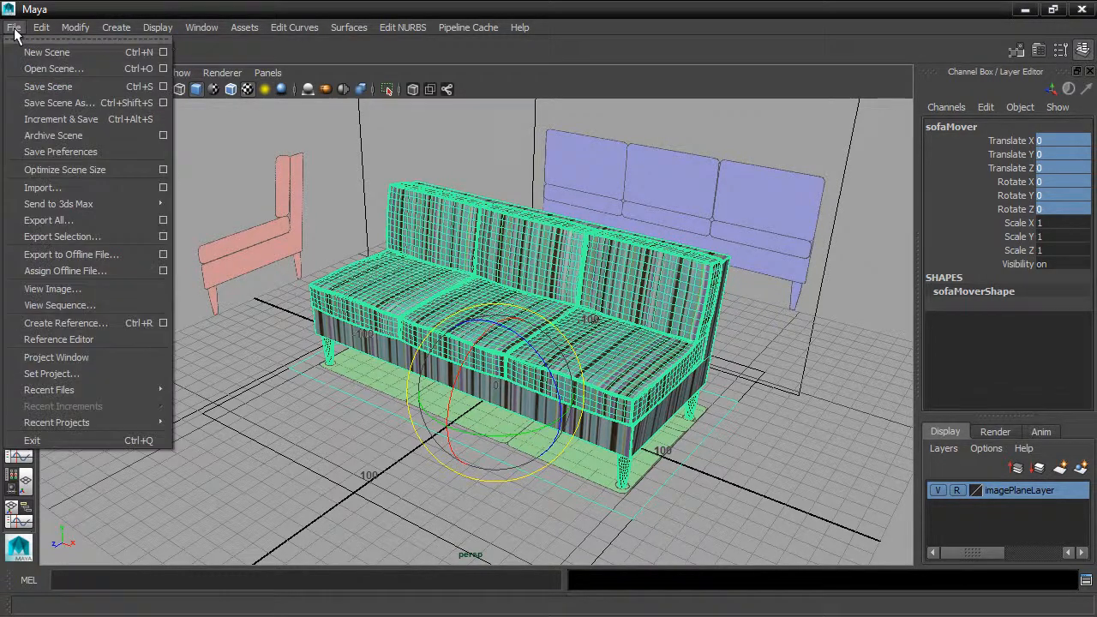
pyautogui.click(96, 234)
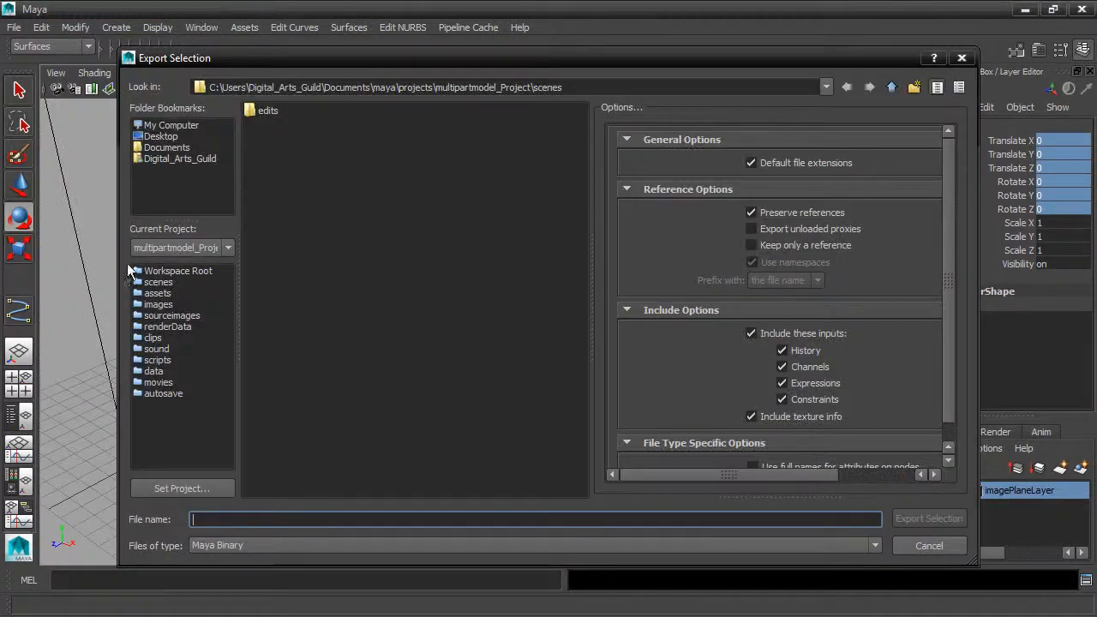
pyautogui.click(247, 546)
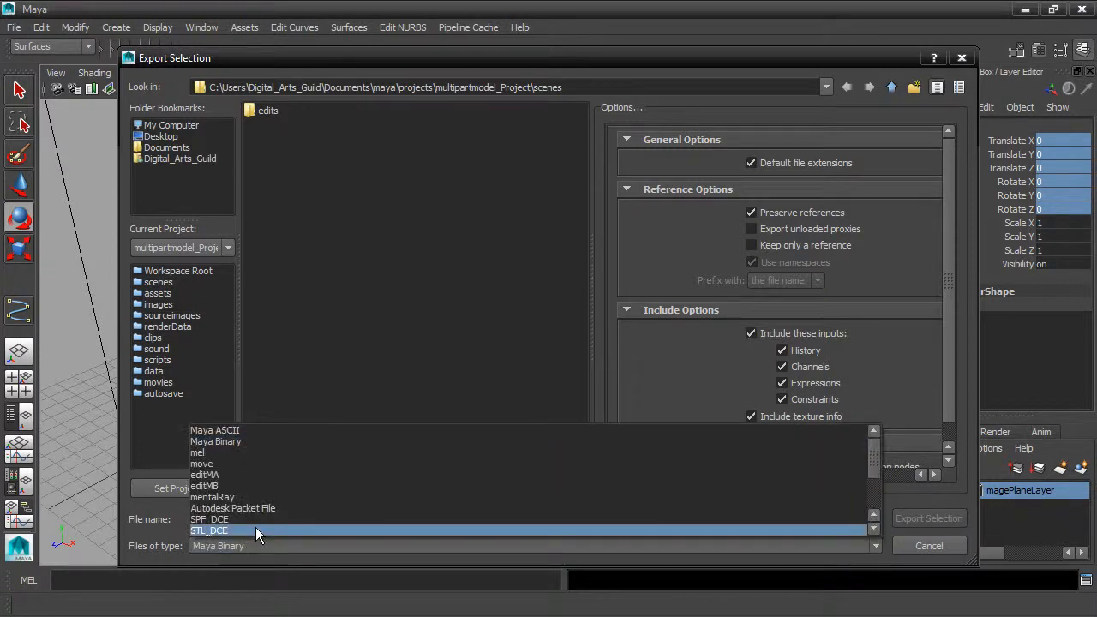
pyautogui.click(253, 431)
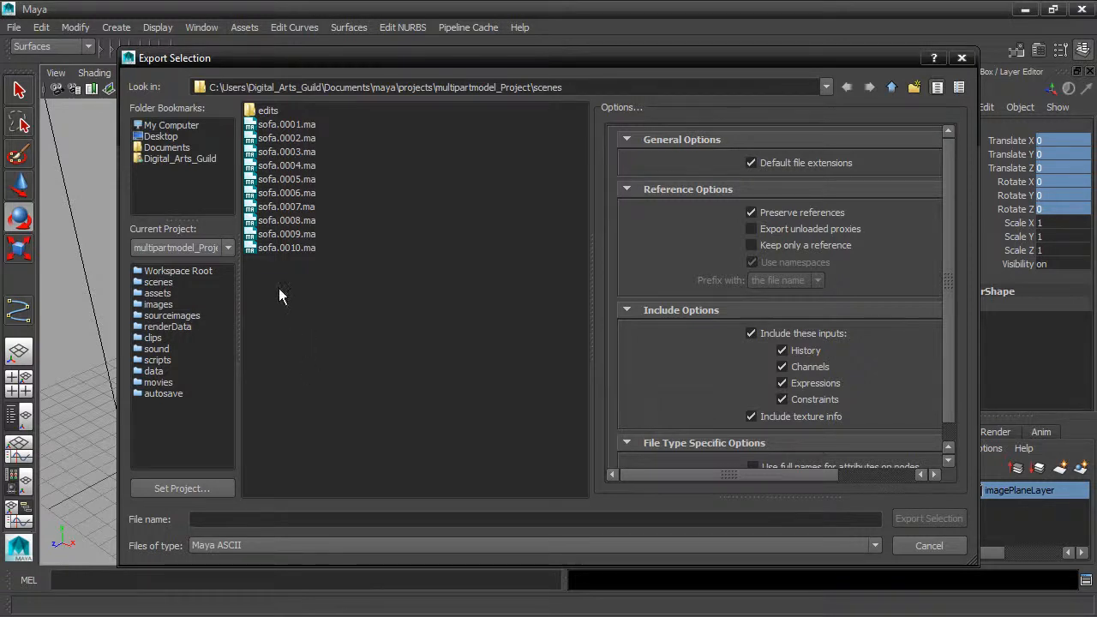
pyautogui.click(283, 248)
pyautogui.click(211, 520)
pyautogui.write('_ass')
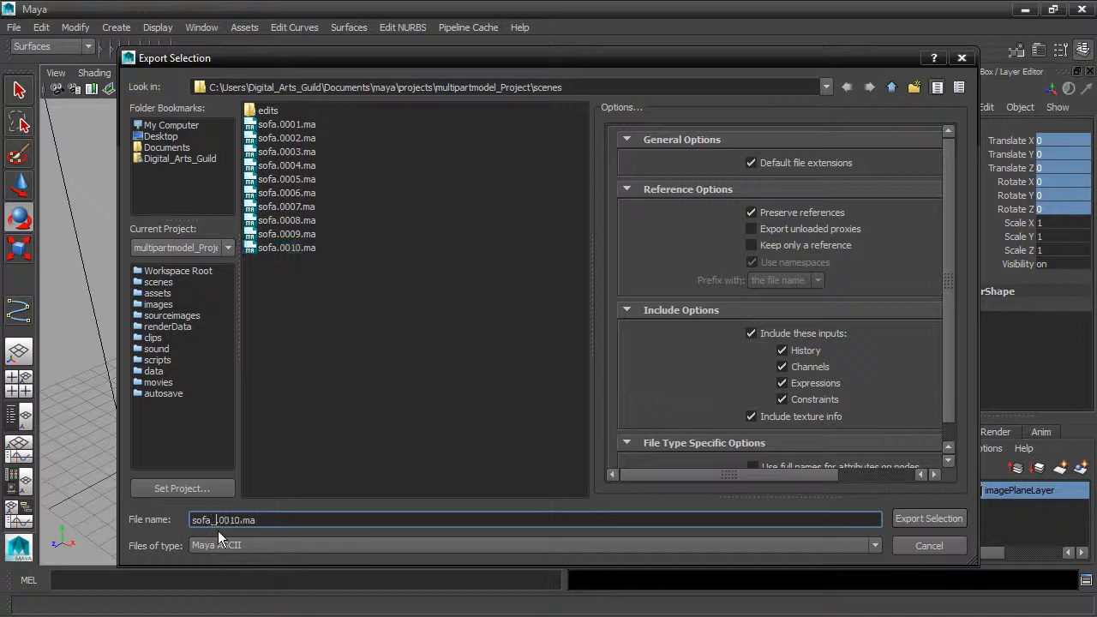
pyautogui.write('et')
pyautogui.click(921, 517)
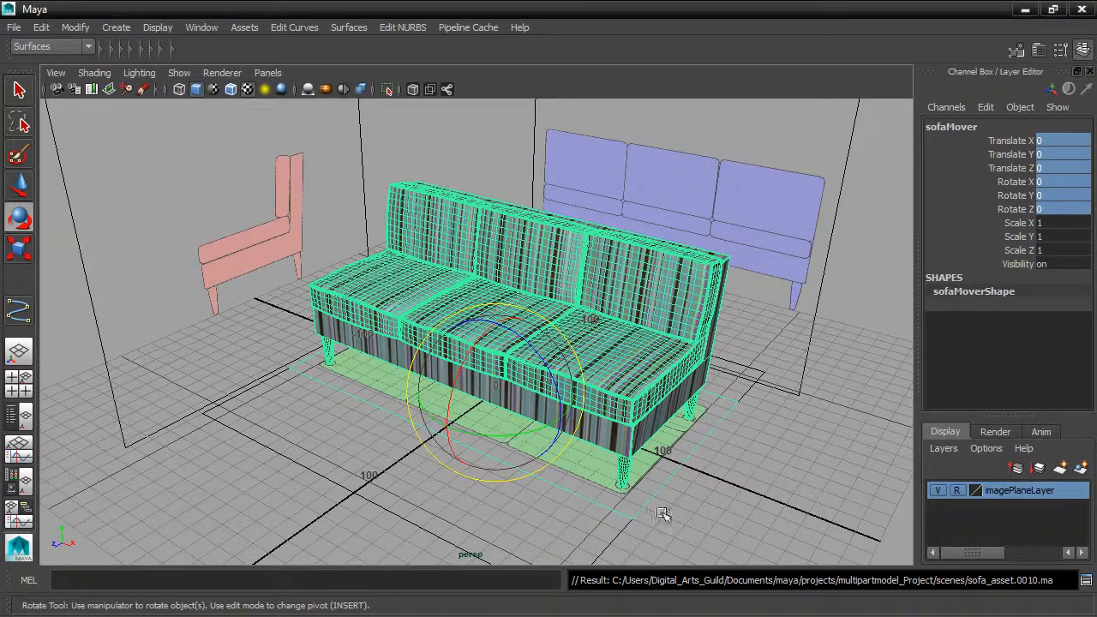
# Open sofa_asset.0010.ma without saving changes to the current scene, and inspect the exported sofa
pyautogui.click(14, 26)
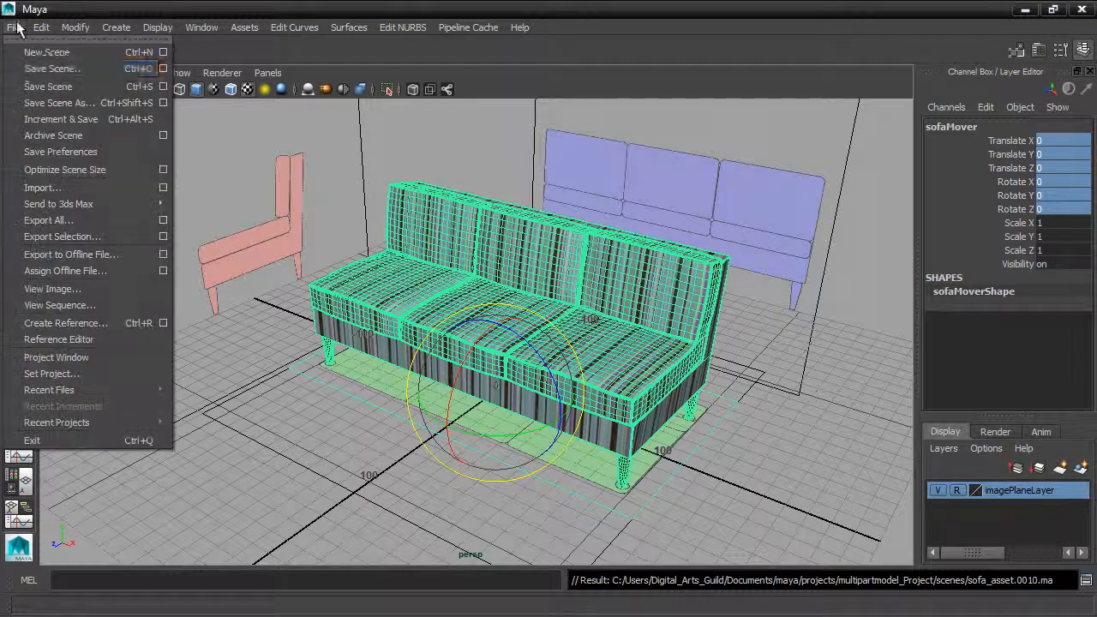
pyautogui.click(37, 65)
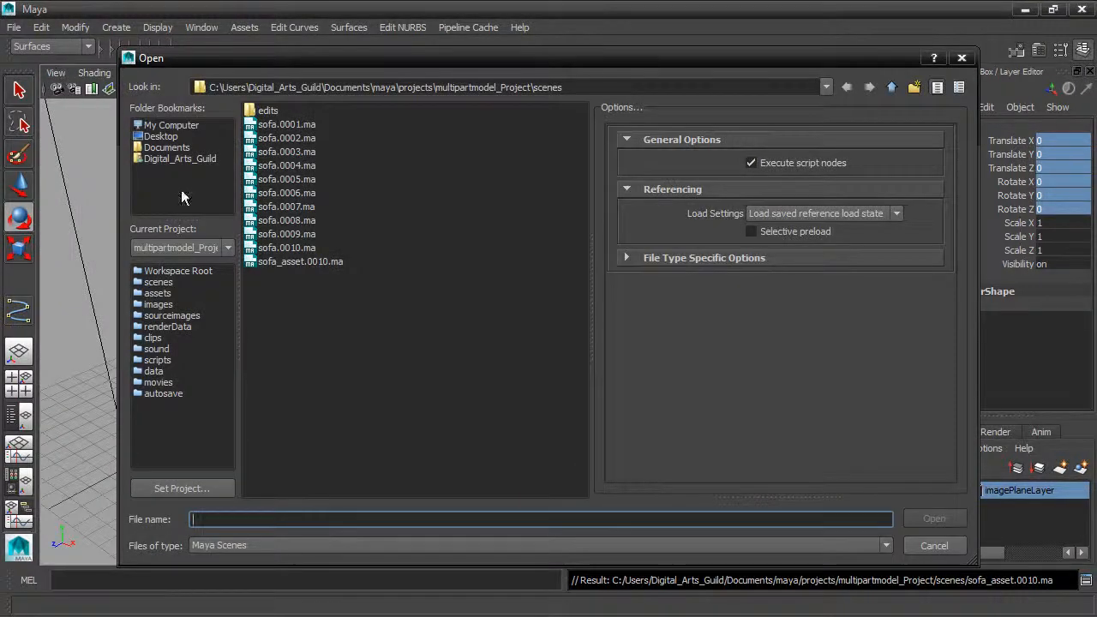
pyautogui.click(258, 264)
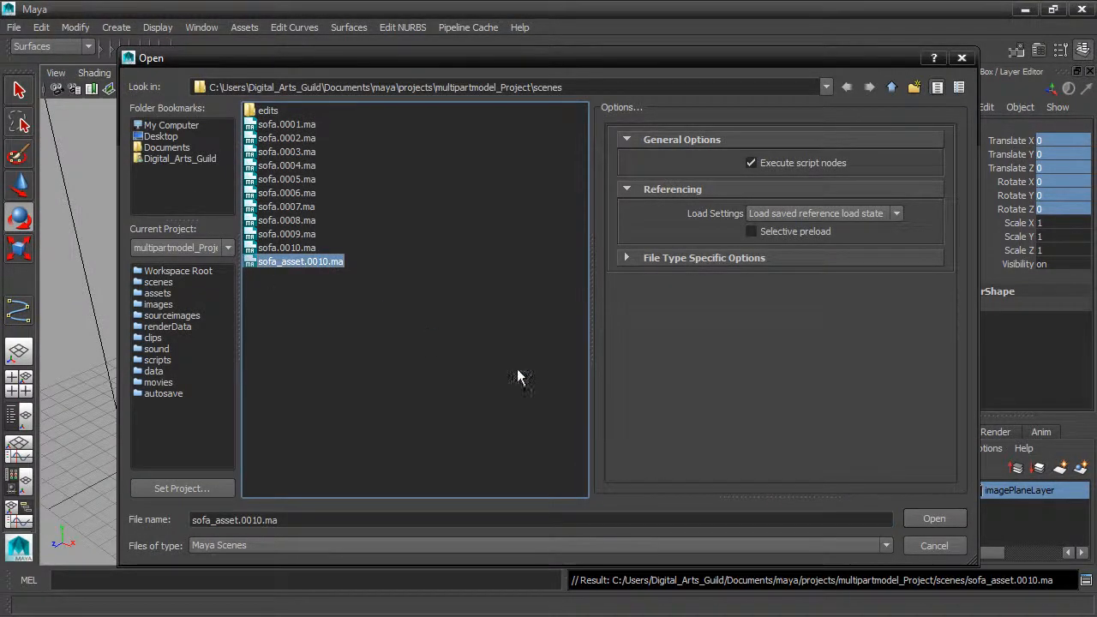
pyautogui.click(934, 519)
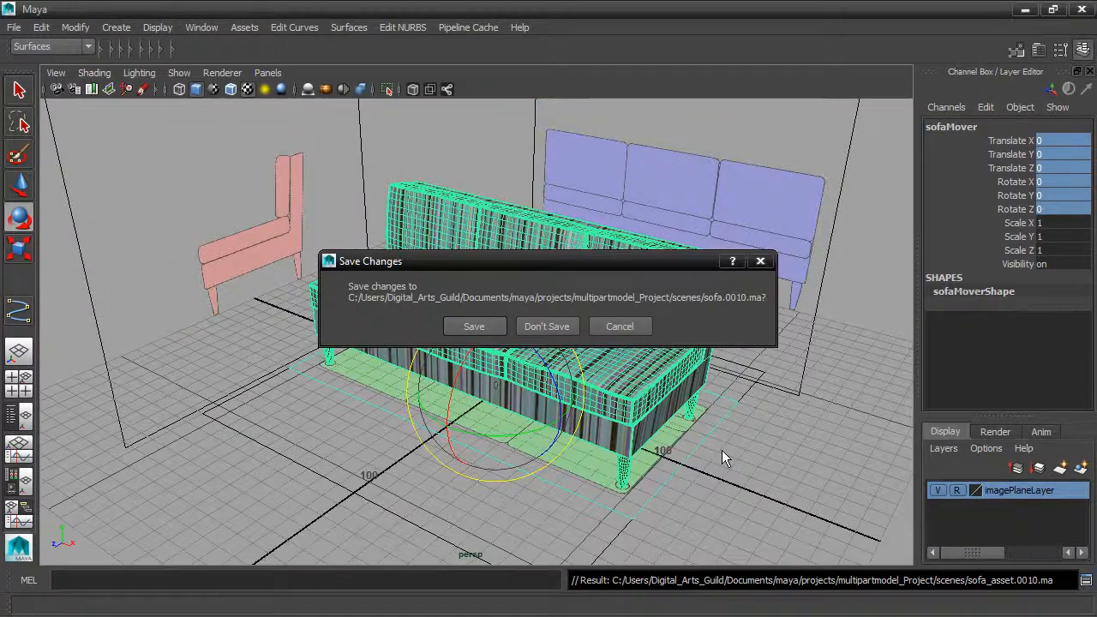
pyautogui.click(545, 327)
pyautogui.keyDown('alt'); pyautogui.moveTo(580, 372); pyautogui.dragTo(592, 421); pyautogui.keyUp('alt')
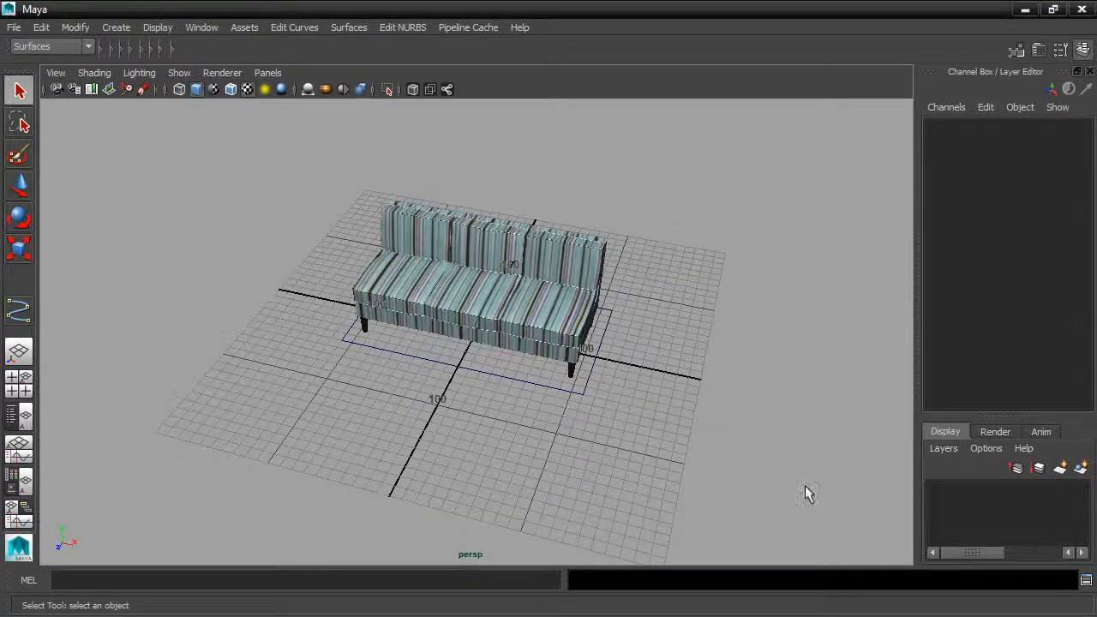
pyautogui.keyDown('alt'); pyautogui.moveTo(788, 441); pyautogui.dragTo(723, 437); pyautogui.keyUp('alt')
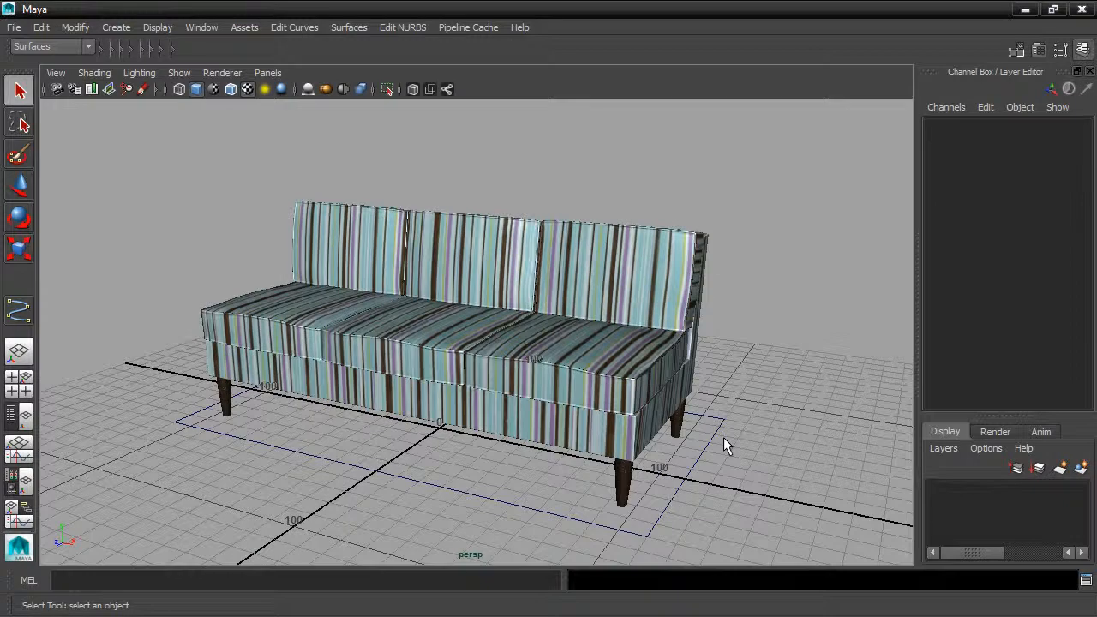